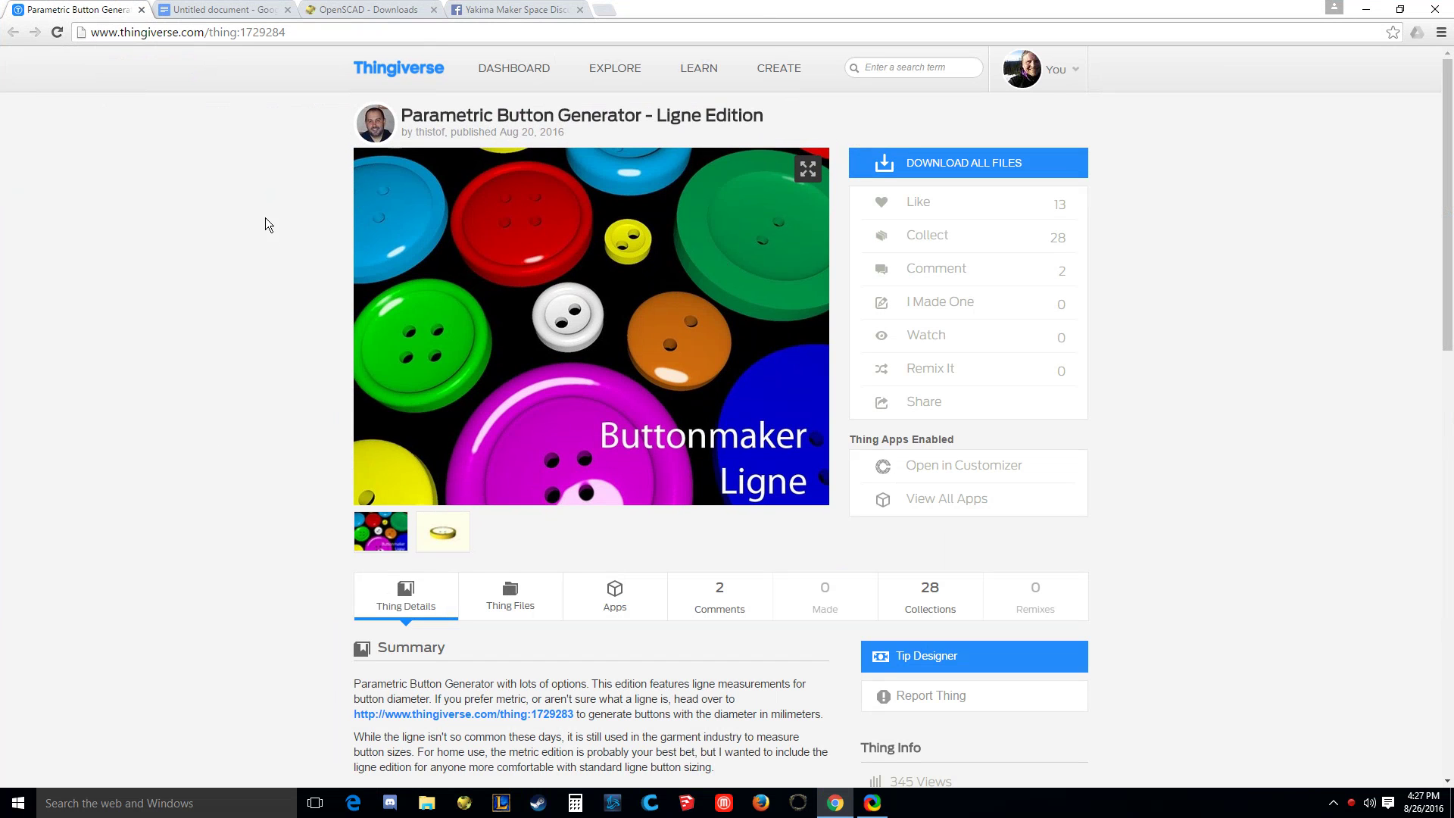
Show the Parametric Button Generator's Thing Files, listing buttonmaker_01_ligne.scad and button_generator_editions.txt
{"action": "middle_click", "coordinate": [268, 186]}
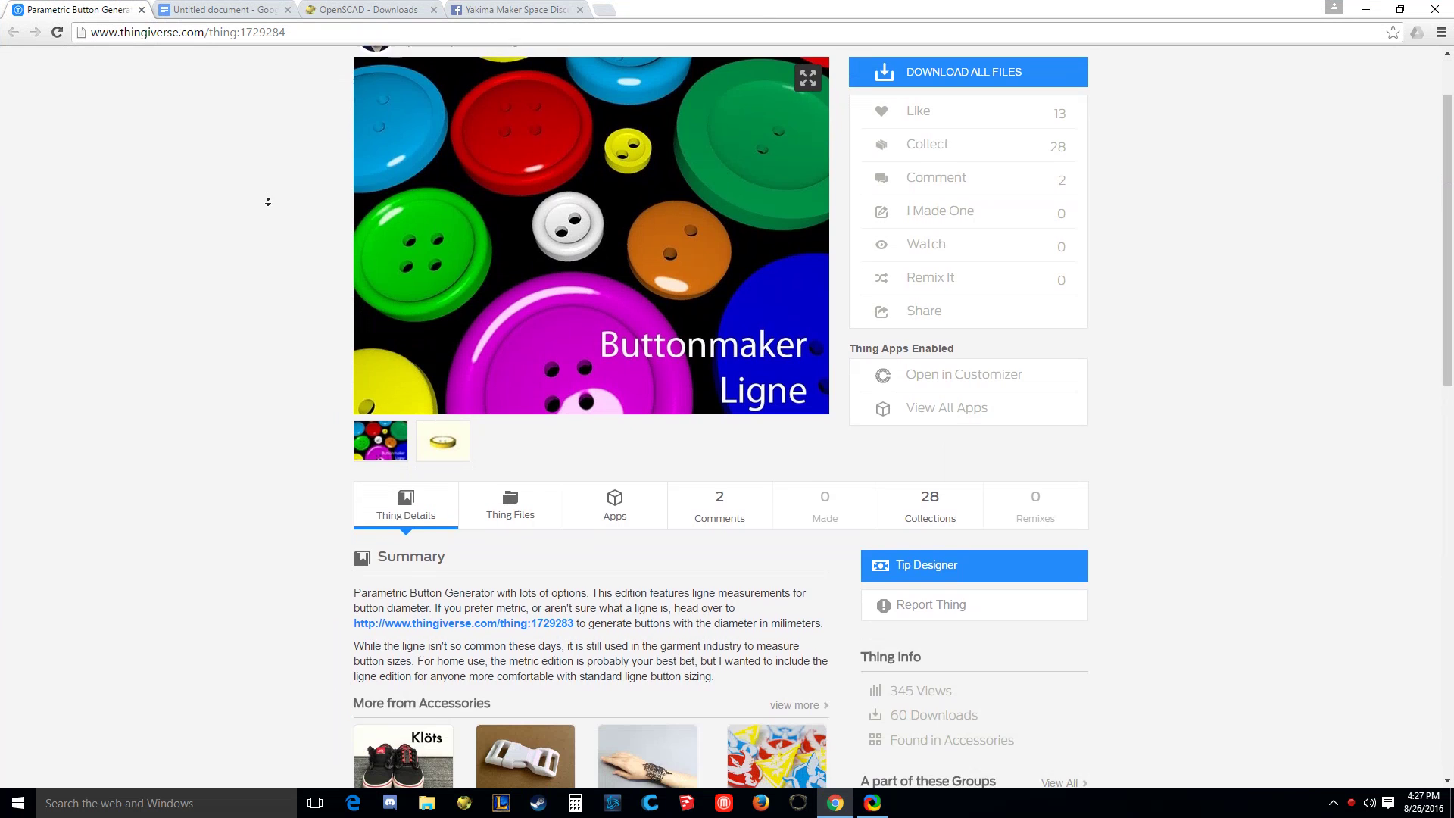
{"action": "scroll", "coordinate": [501, 284], "scroll_direction": "up", "scroll_amount": 4}
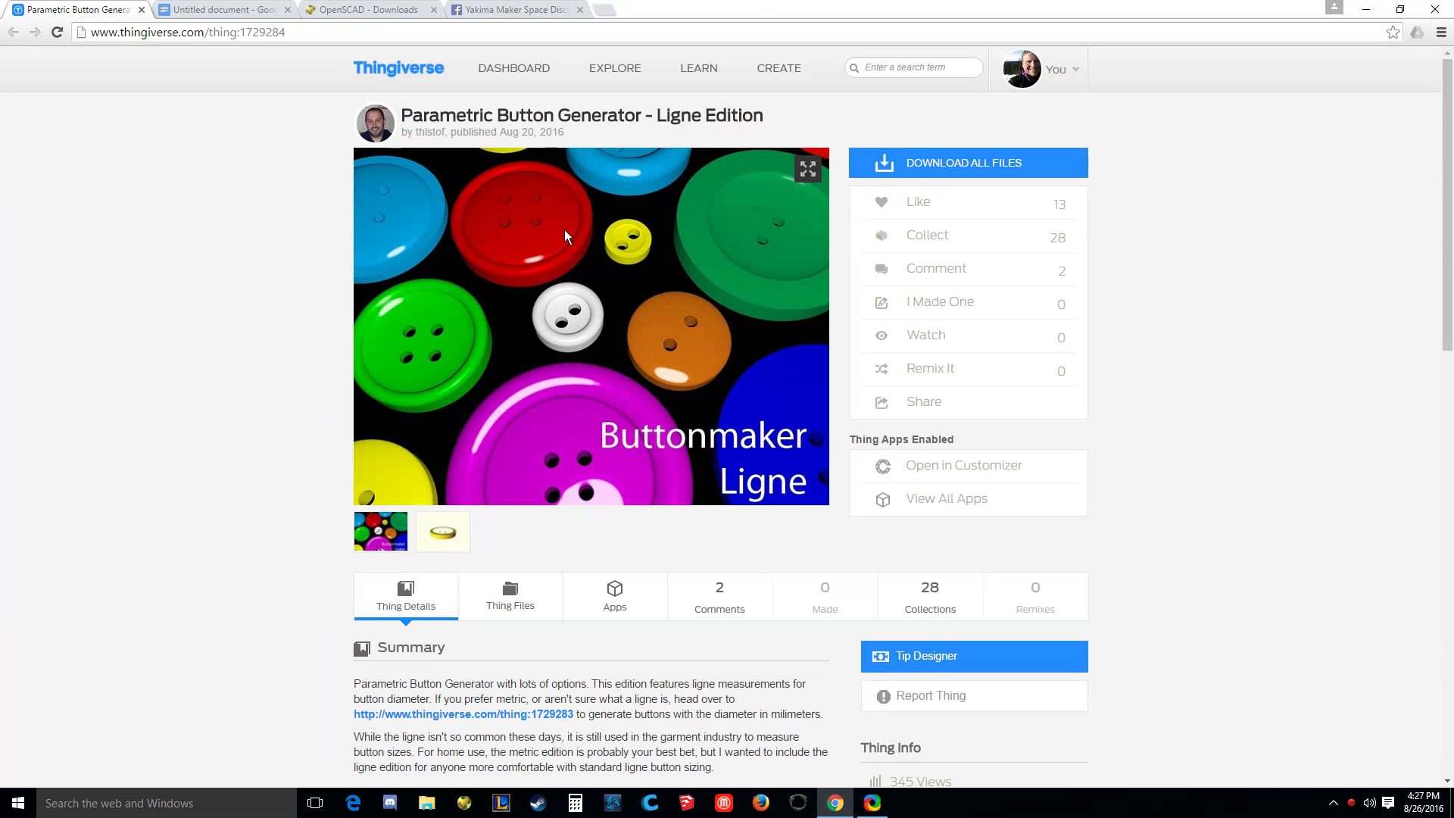
{"action": "left_click", "coordinate": [510, 602]}
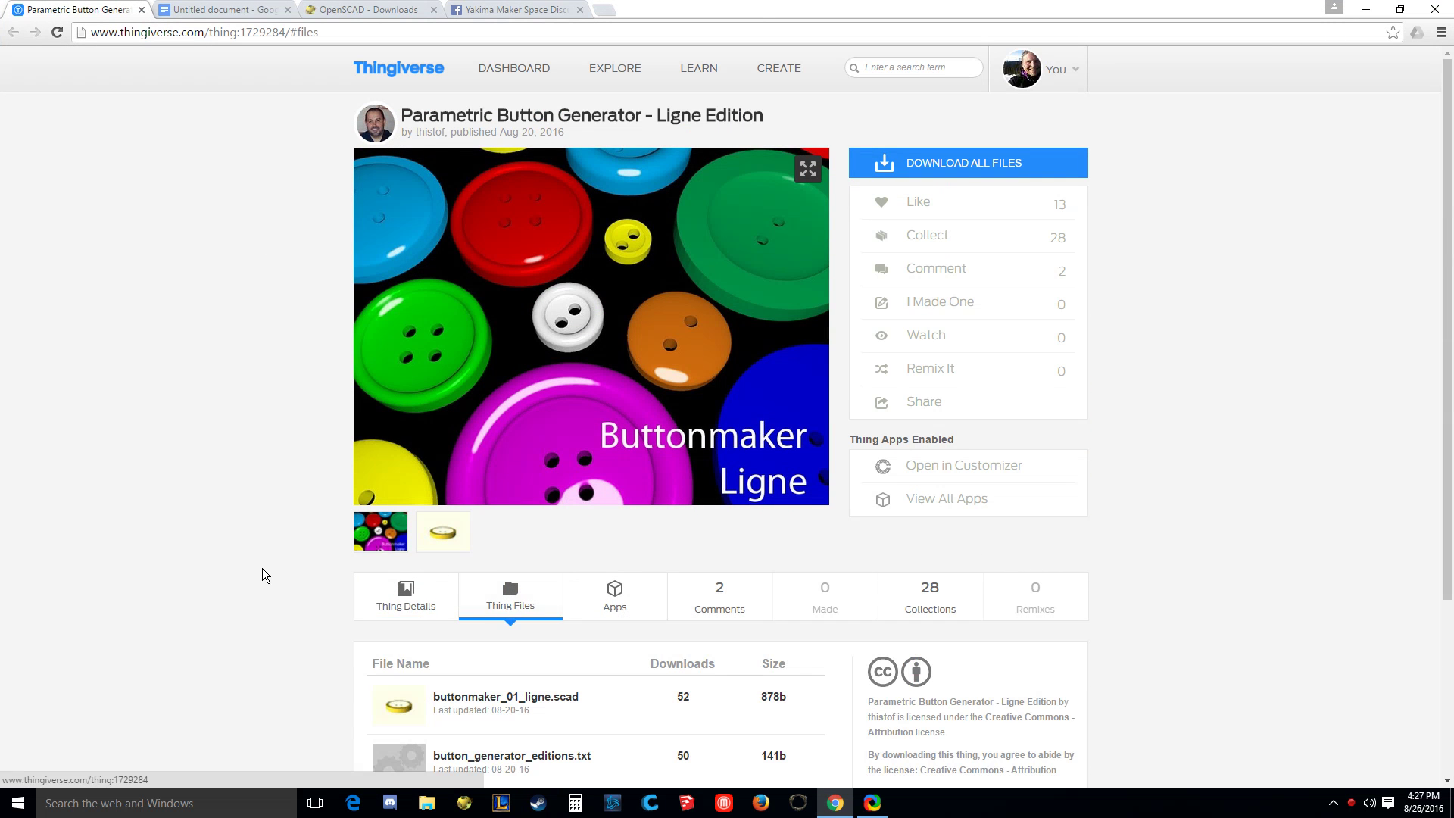
{"action": "middle_click", "coordinate": [270, 610]}
{"action": "scroll", "coordinate": [270, 610], "scroll_direction": "down", "scroll_amount": 3}
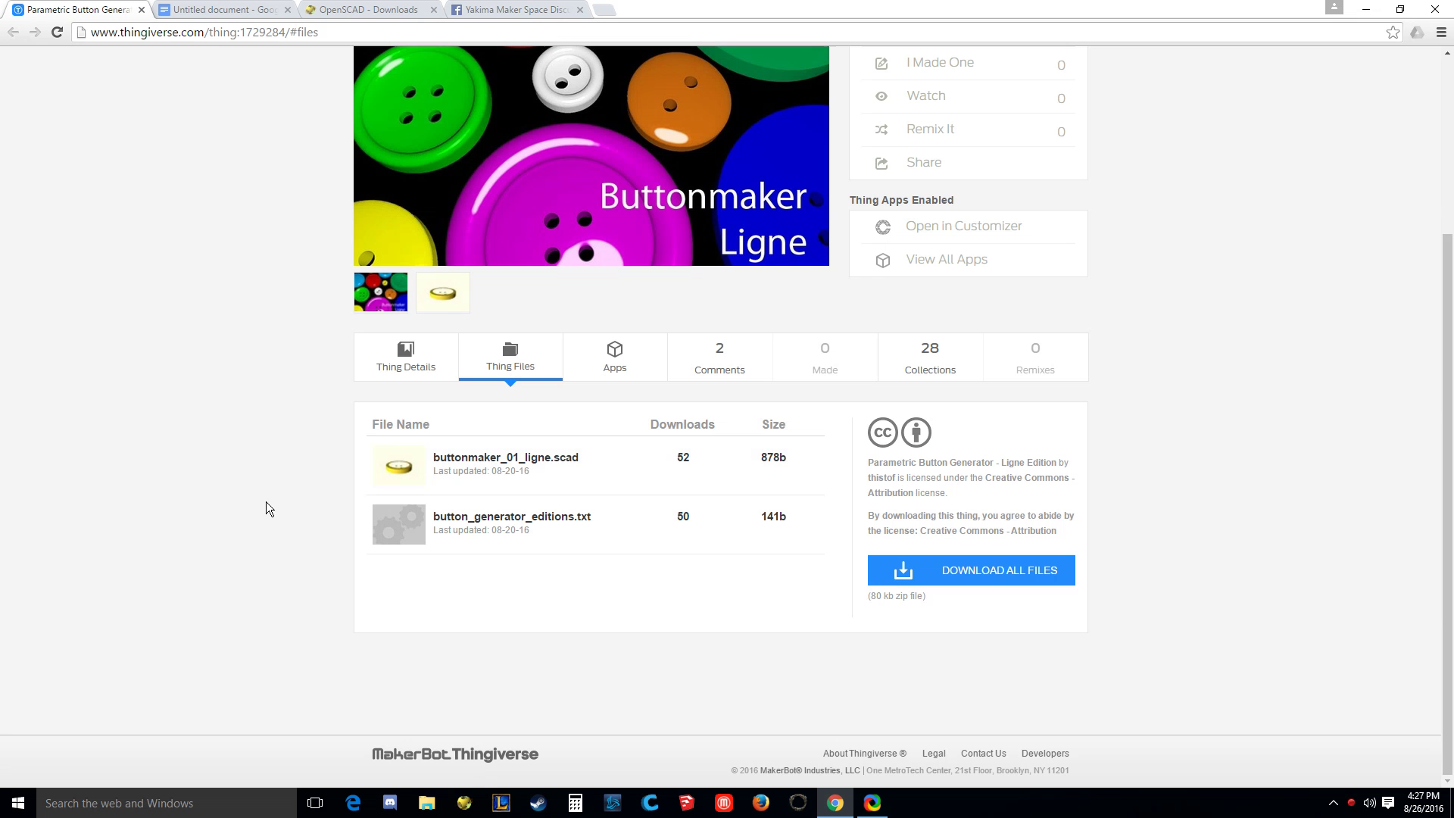
{"action": "middle_click", "coordinate": [292, 501]}
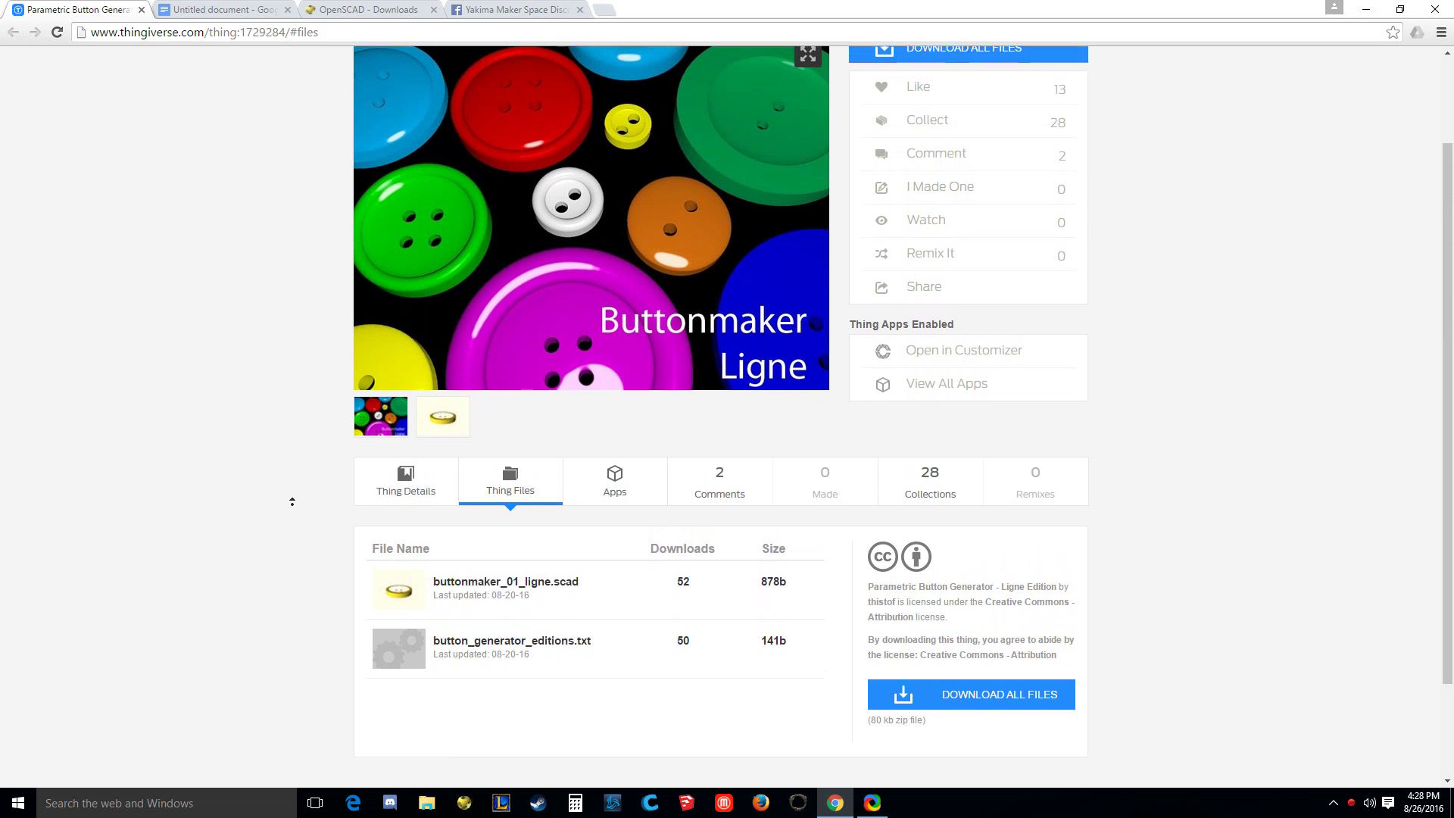
{"action": "middle_click", "coordinate": [294, 515]}
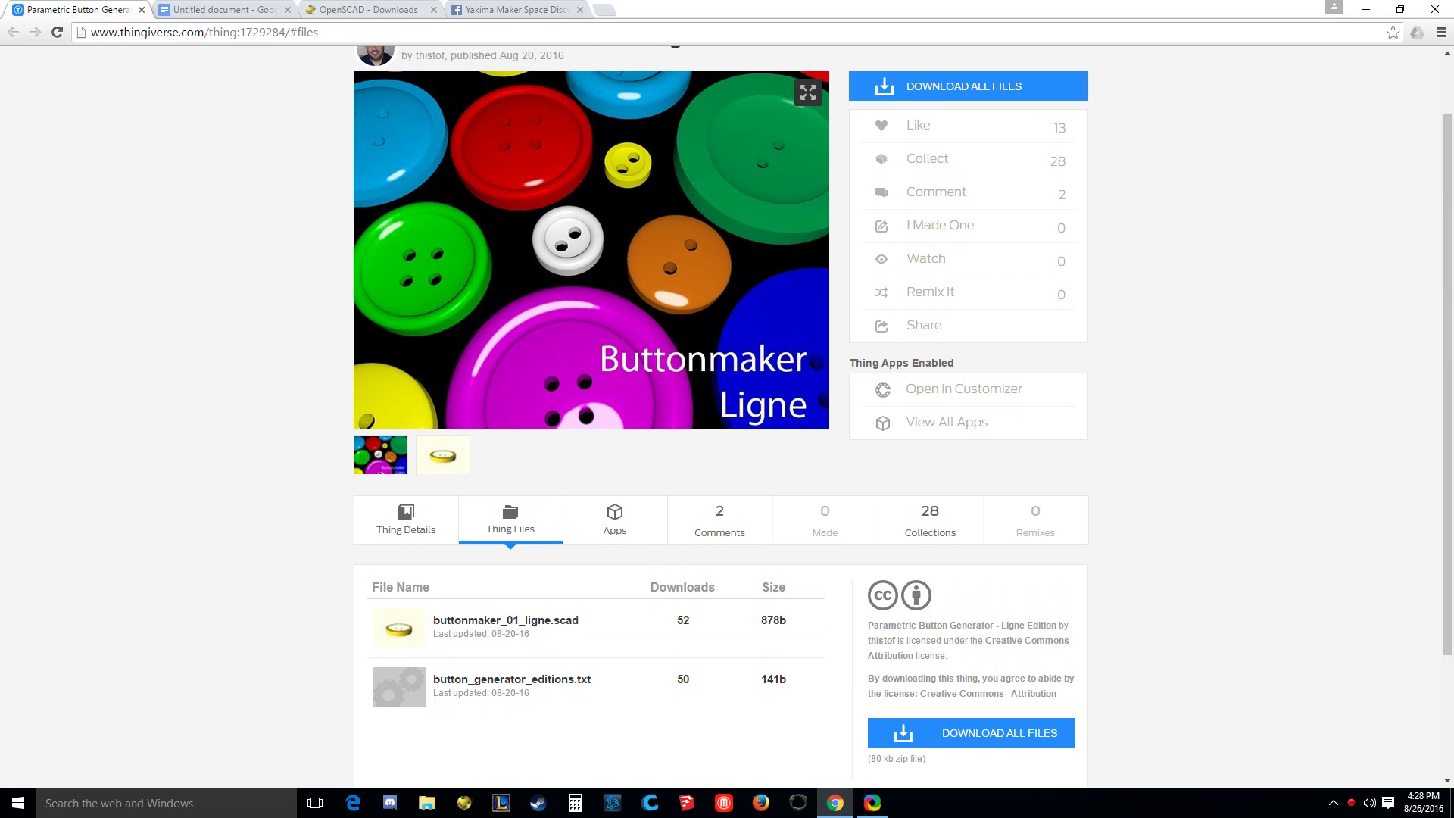
{"action": "left_click", "coordinate": [228, 11]}
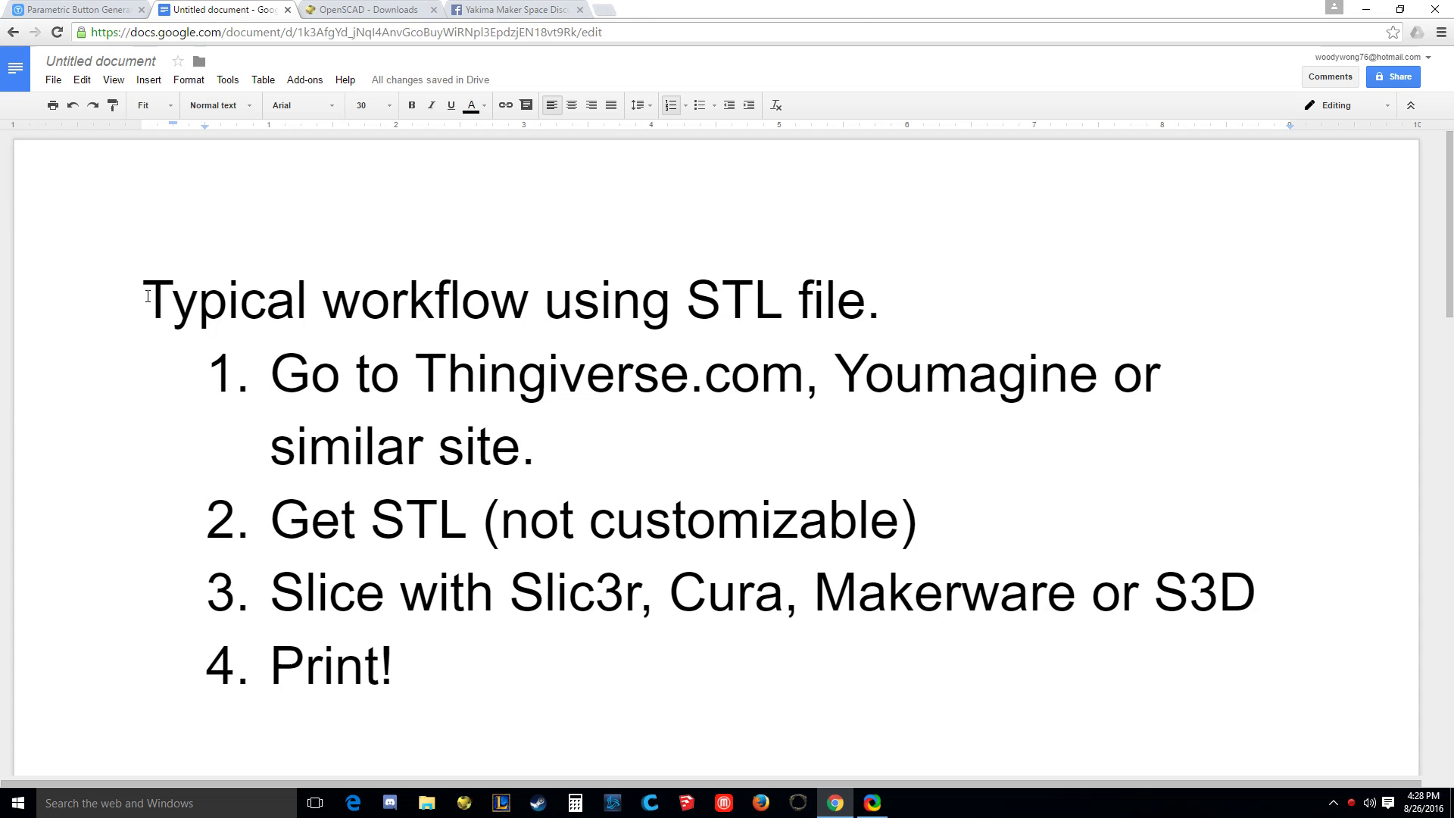
{"action": "scroll", "coordinate": [489, 388], "scroll_direction": "down", "scroll_amount": 1}
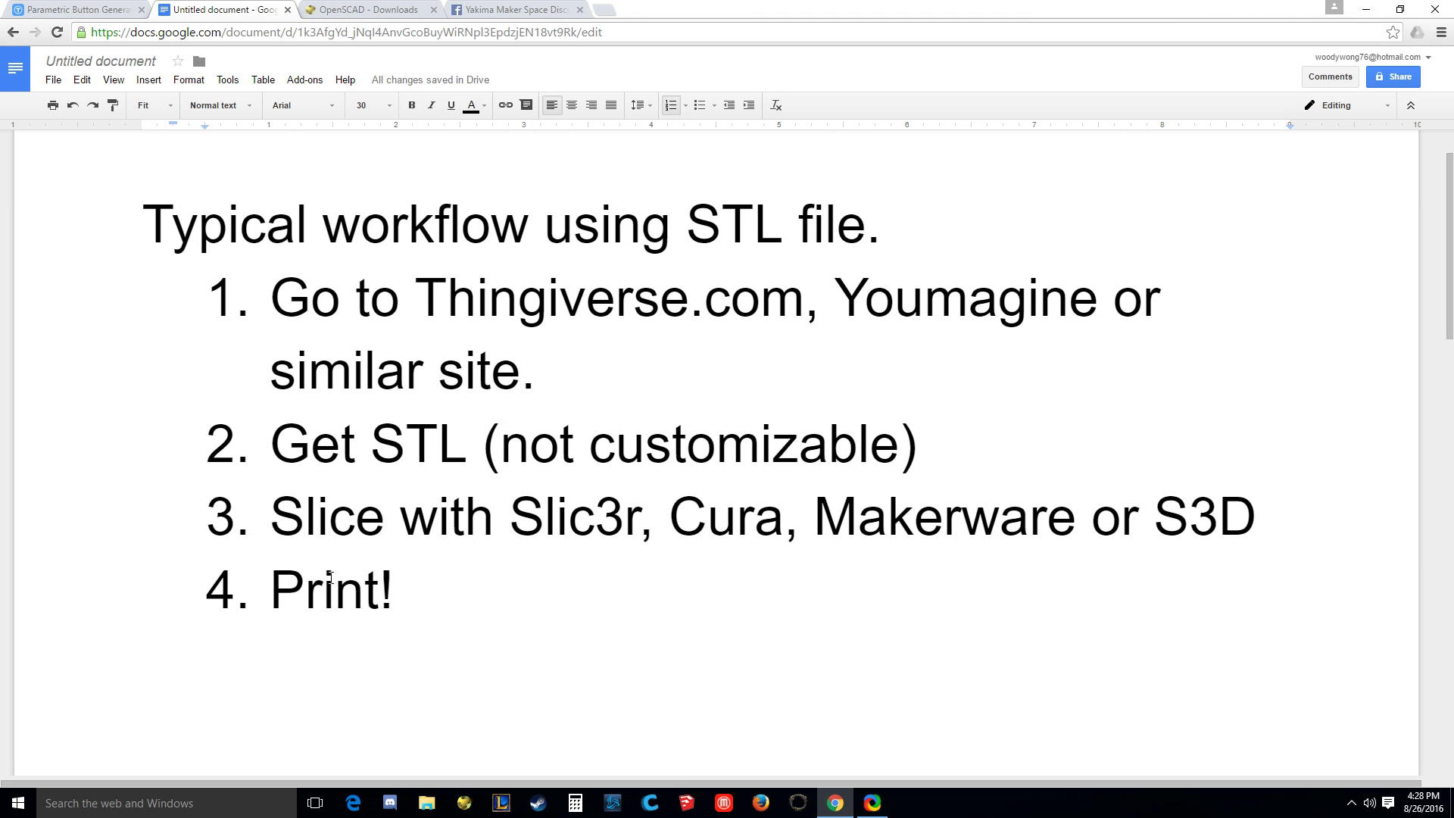
Highlight the 'Get OpenSCAD file' and 'Change Variables' workflow steps in turn
{"action": "scroll", "coordinate": [330, 577], "scroll_direction": "down", "scroll_amount": 15}
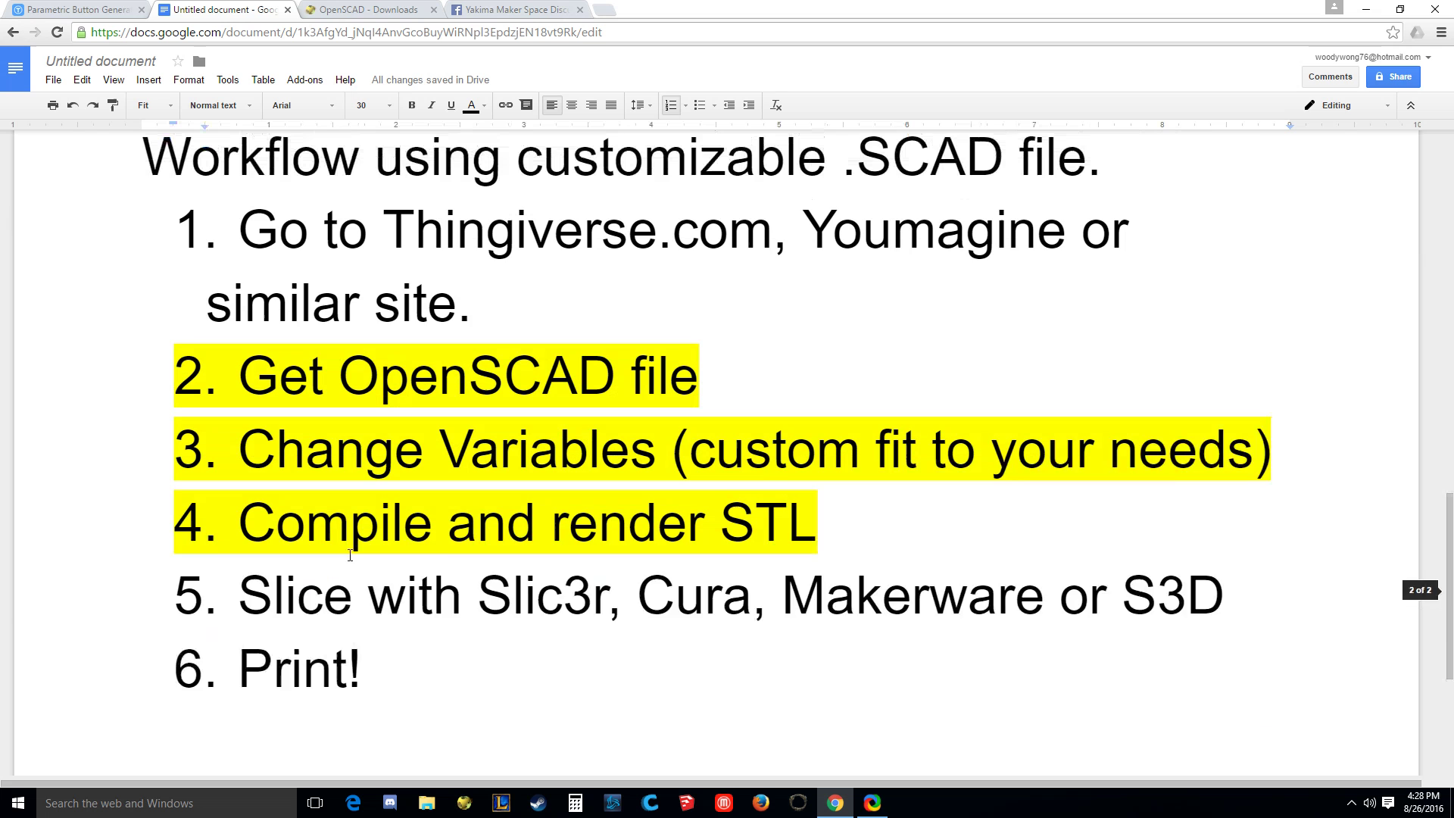
{"action": "scroll", "coordinate": [350, 556], "scroll_direction": "up", "scroll_amount": 1}
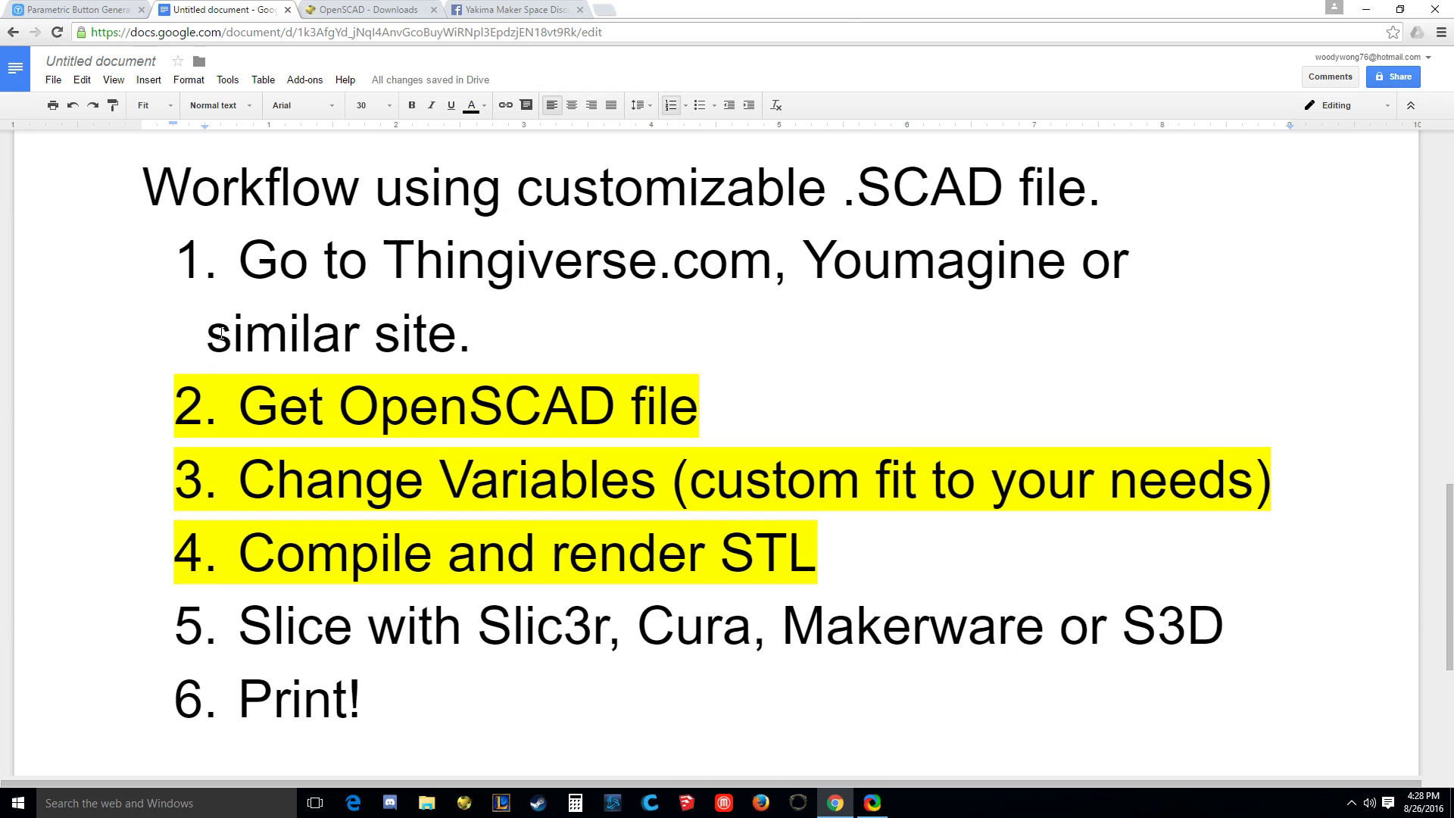
{"action": "key", "text": "Up"}
{"action": "left_click", "coordinate": [253, 406]}
{"action": "left_click_drag", "start_coordinate": [253, 406], "coordinate": [732, 388]}
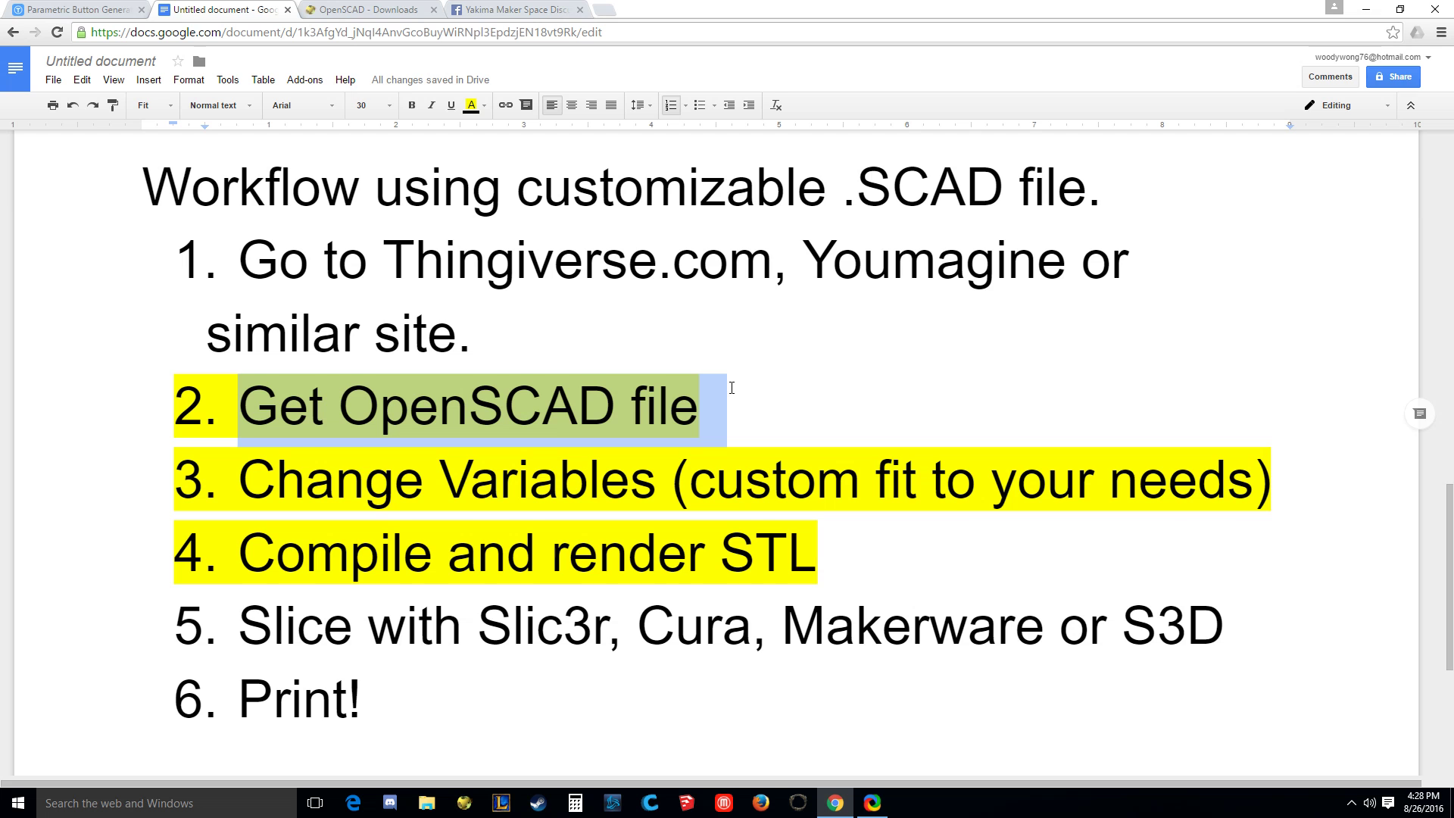
{"action": "left_click", "coordinate": [425, 479]}
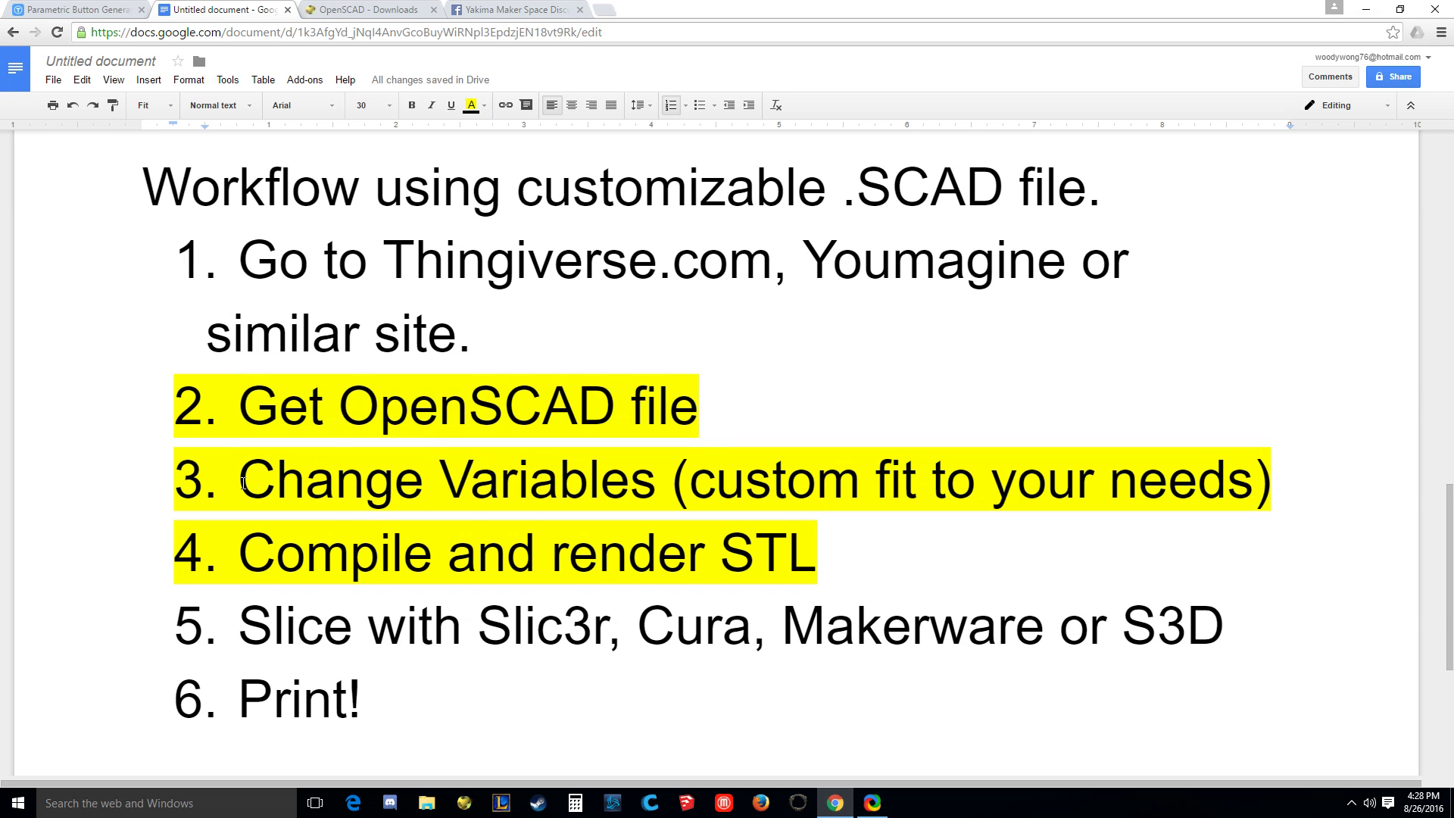
{"action": "left_click_drag", "start_coordinate": [244, 483], "coordinate": [1304, 494]}
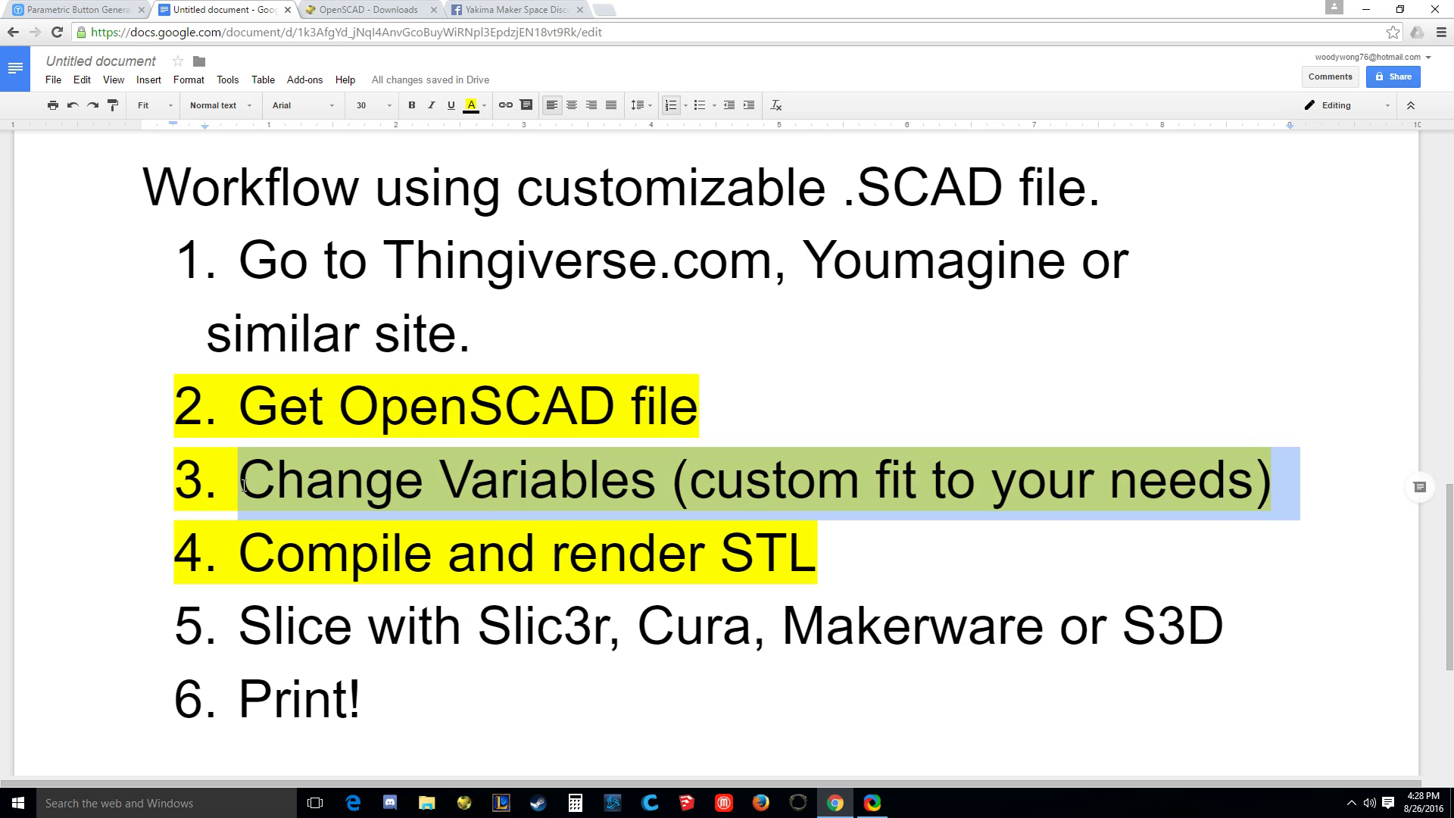
{"action": "left_click", "coordinate": [242, 584]}
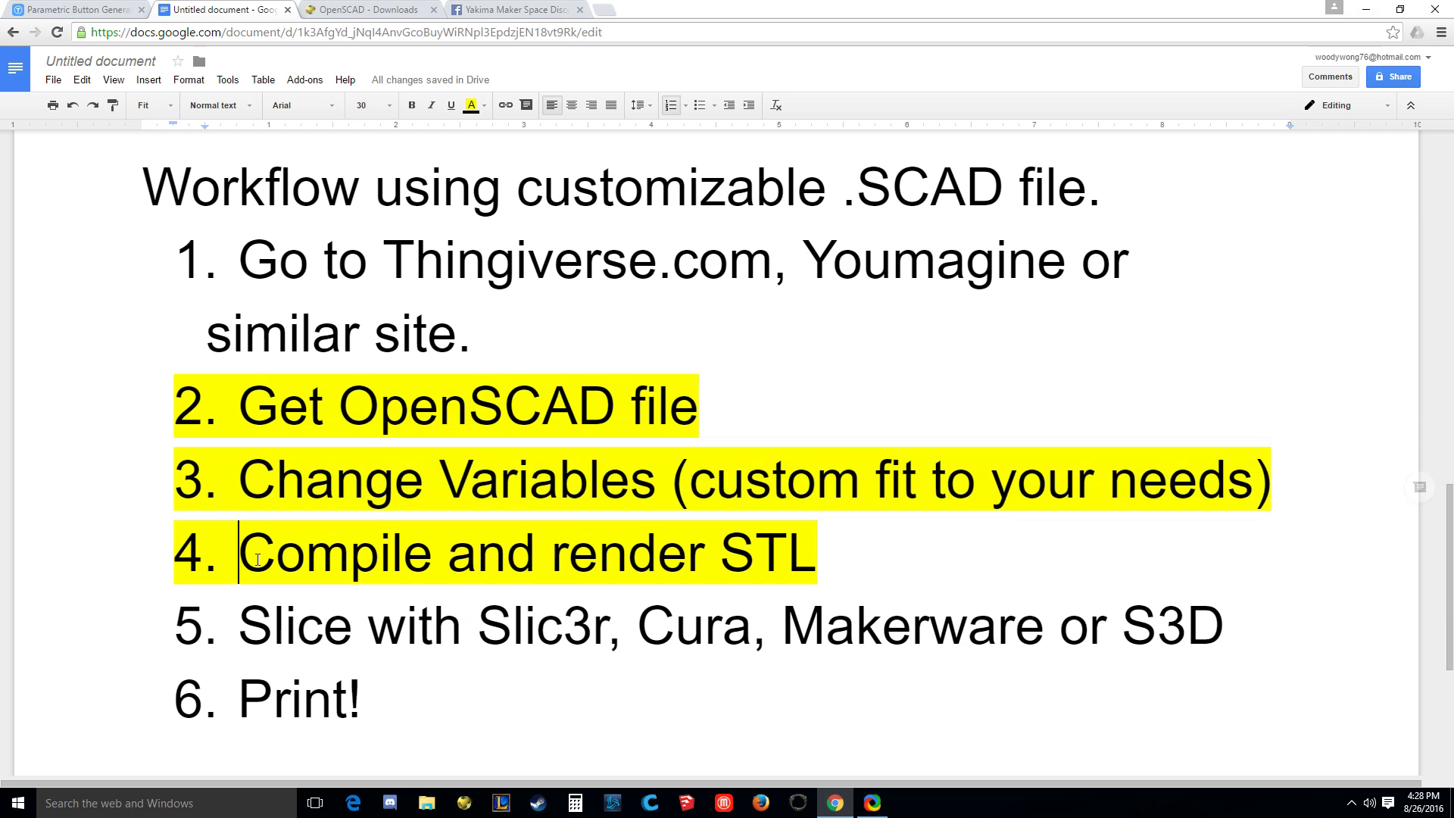
Highlight workflow steps 2 to 4 together, then switch to the OpenSCAD Downloads tab
{"action": "left_click", "coordinate": [826, 559]}
{"action": "left_click", "coordinate": [237, 627]}
{"action": "left_click_drag", "start_coordinate": [239, 405], "coordinate": [925, 541]}
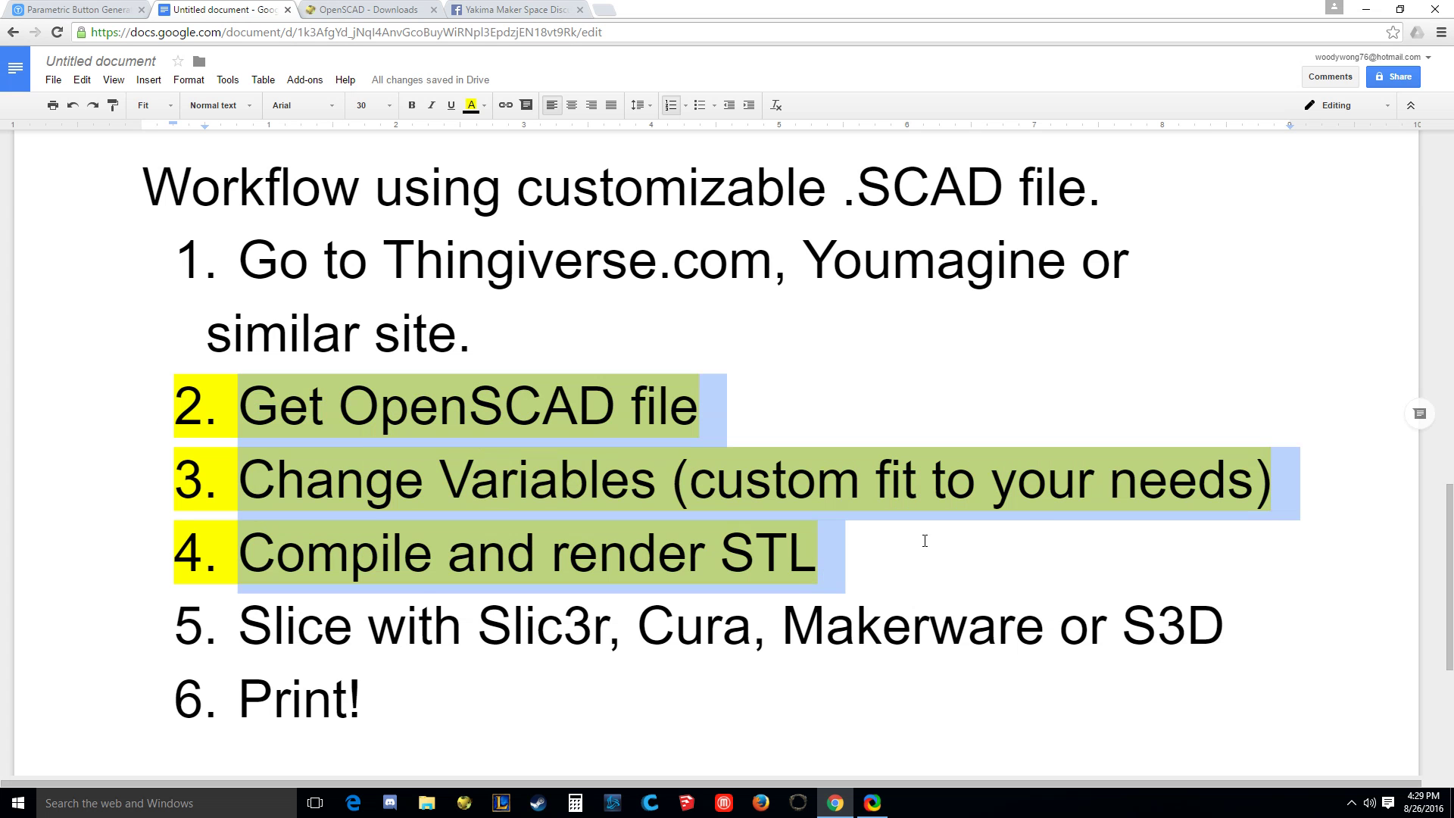
{"action": "left_click", "coordinate": [925, 541]}
{"action": "key", "text": "ctrl+Tab"}
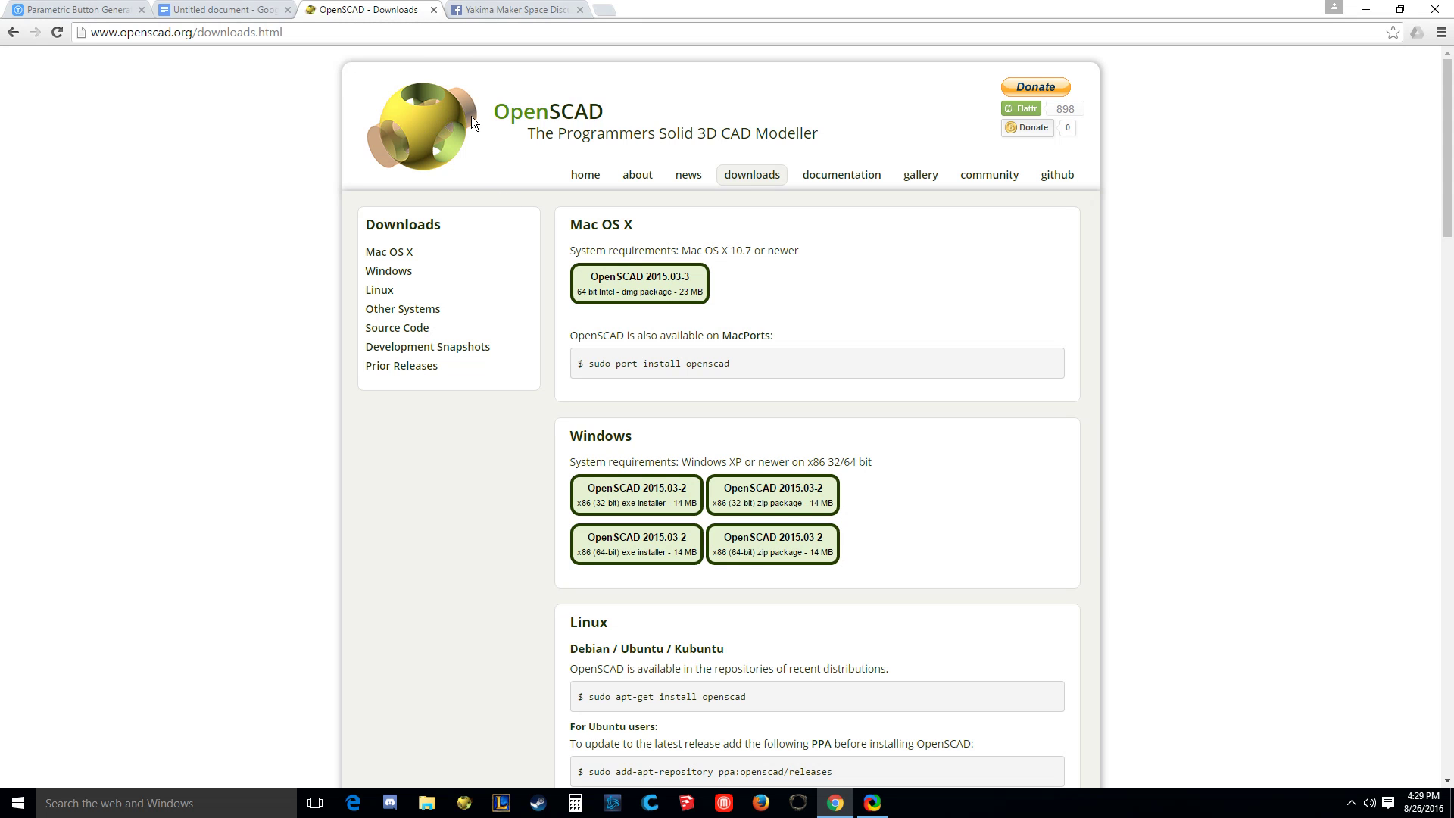
Load the OpenSCAD home page, follow Other OSs and Versions, and scroll to the Windows installers
{"action": "left_click_drag", "start_coordinate": [283, 32], "coordinate": [192, 48]}
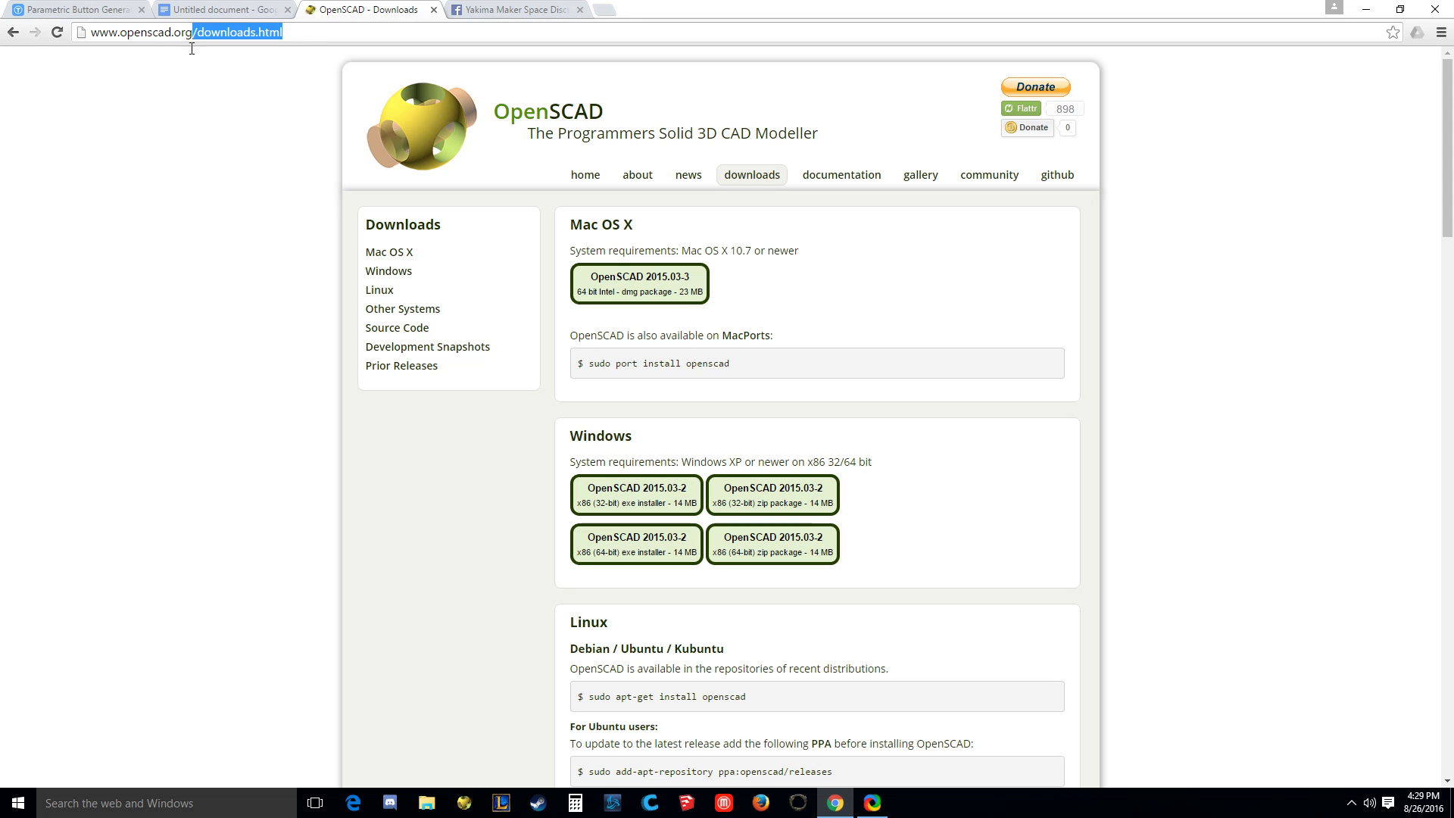
{"action": "key", "text": "BackSpace"}
{"action": "key", "text": "Return"}
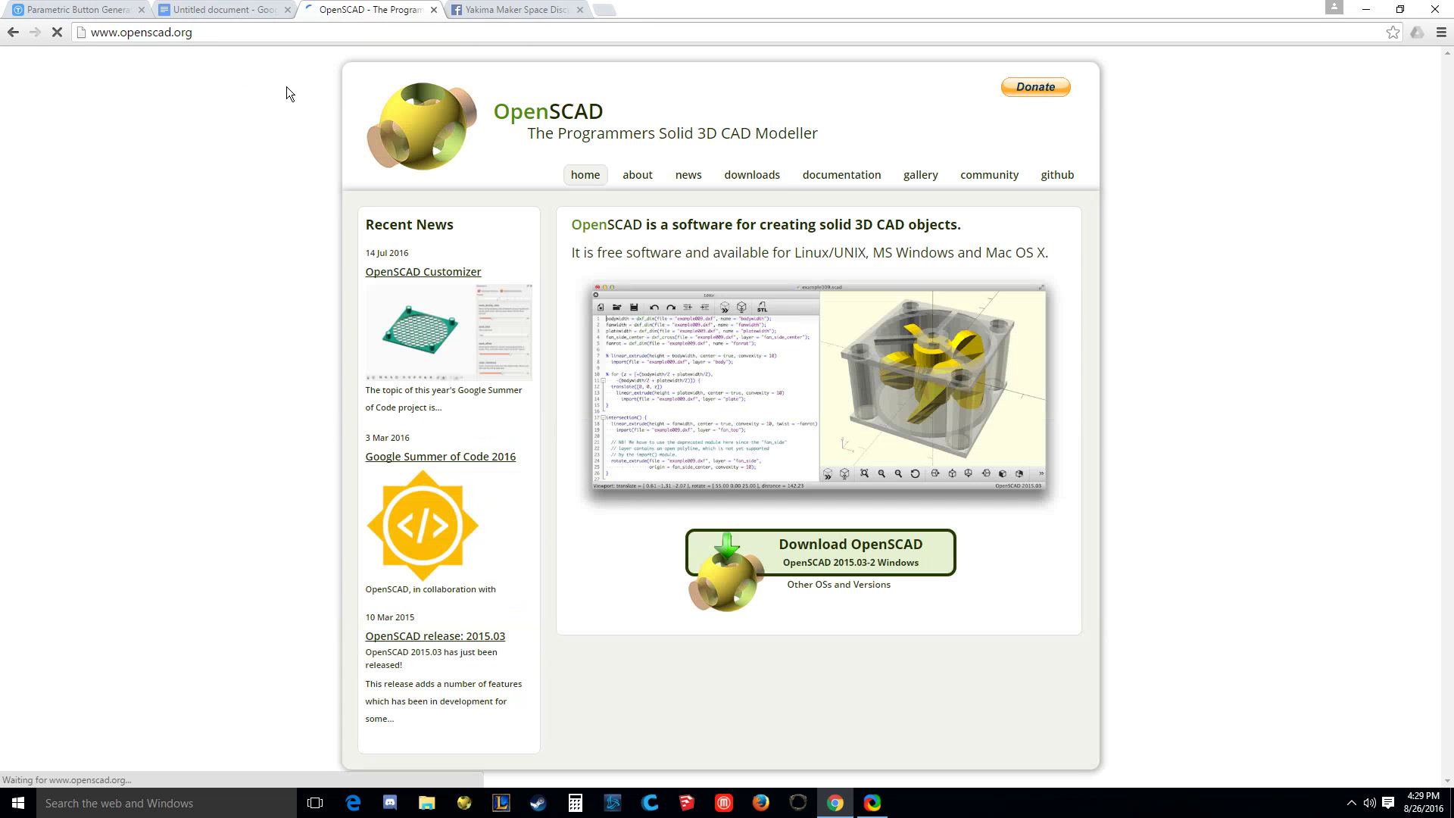
{"action": "left_click", "coordinate": [829, 587]}
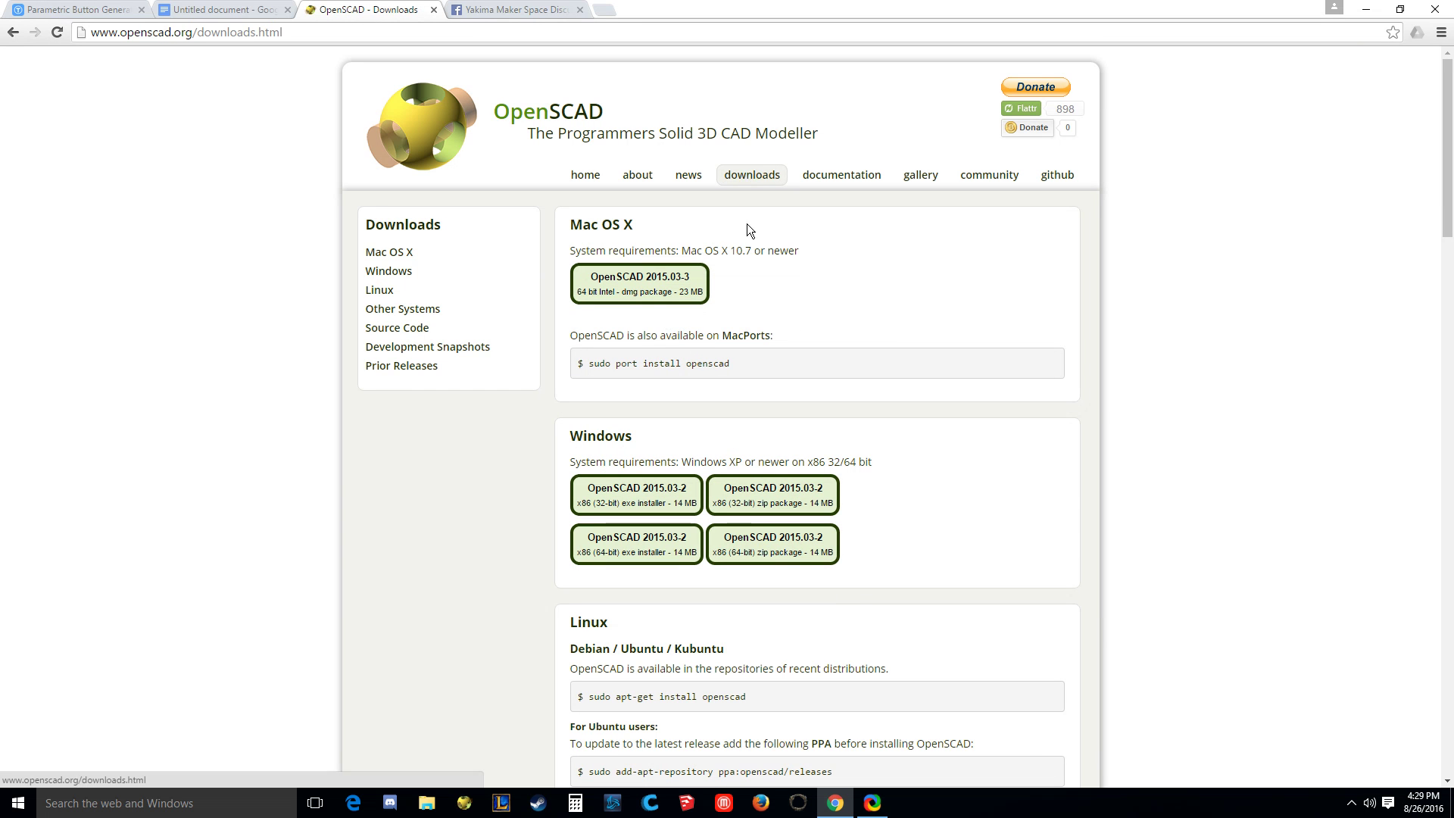
{"action": "scroll", "coordinate": [795, 269], "scroll_direction": "down", "scroll_amount": 1}
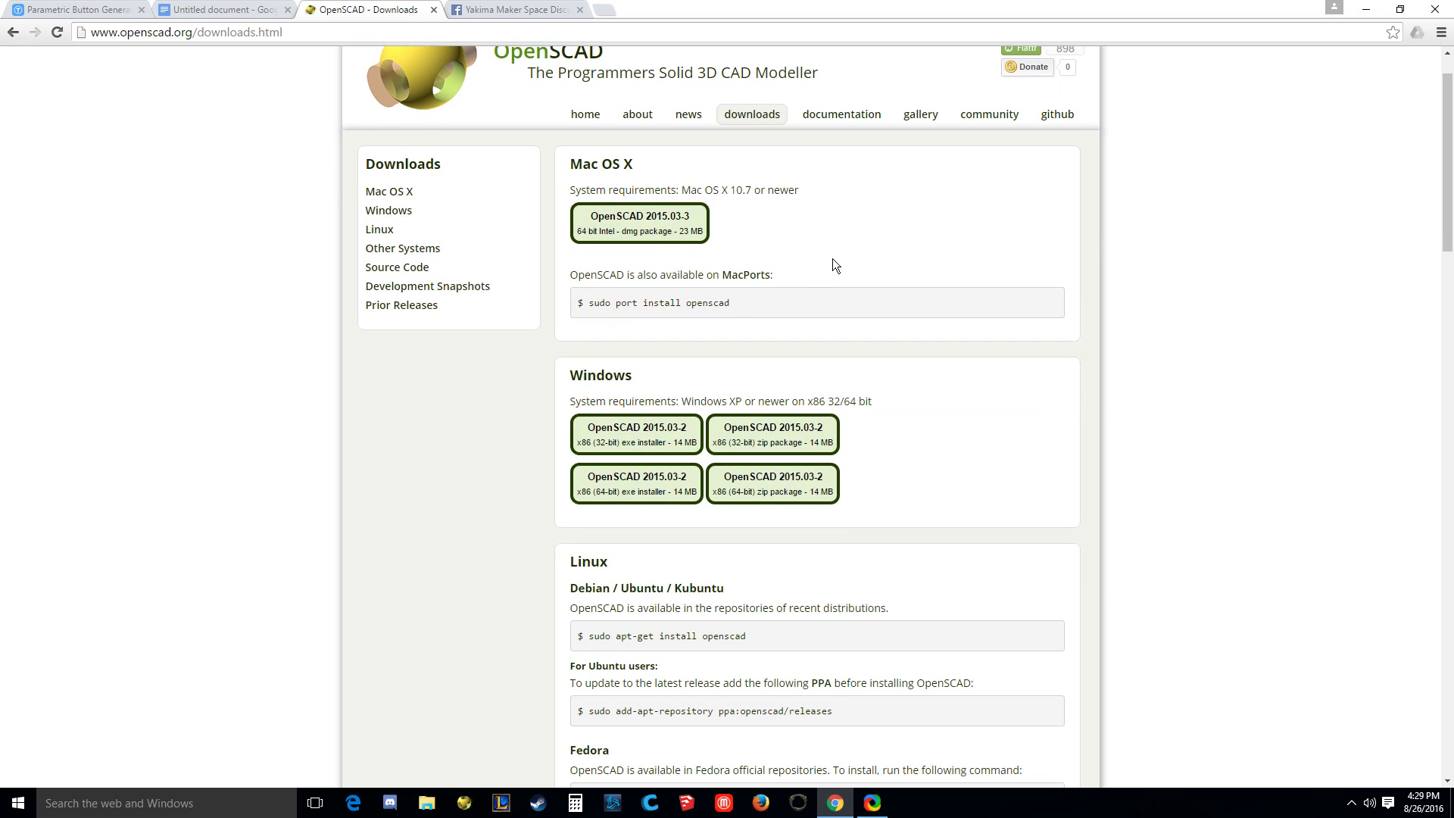
{"action": "scroll", "coordinate": [836, 265], "scroll_direction": "down", "scroll_amount": 3}
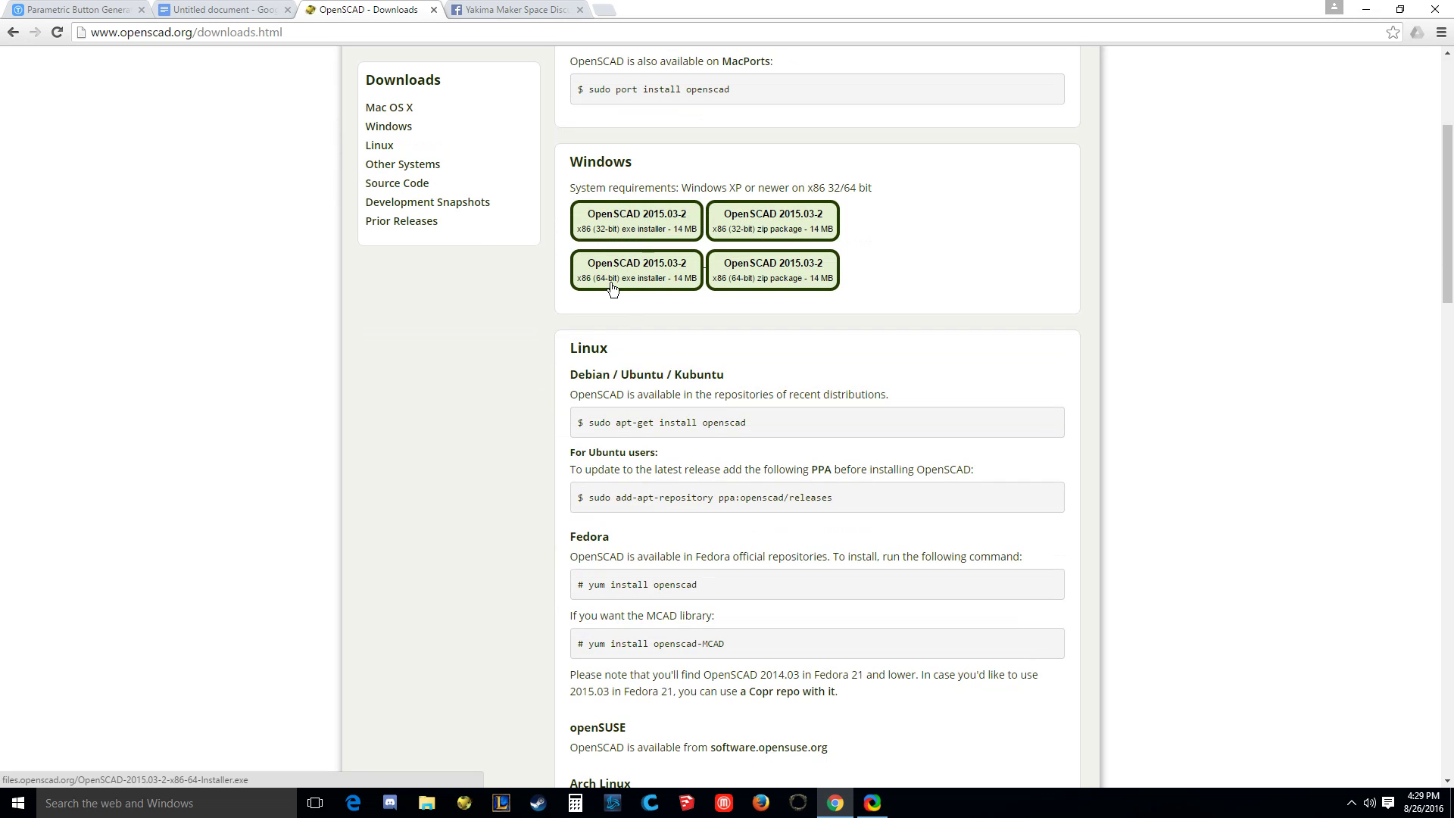
{"action": "left_click", "coordinate": [131, 809]}
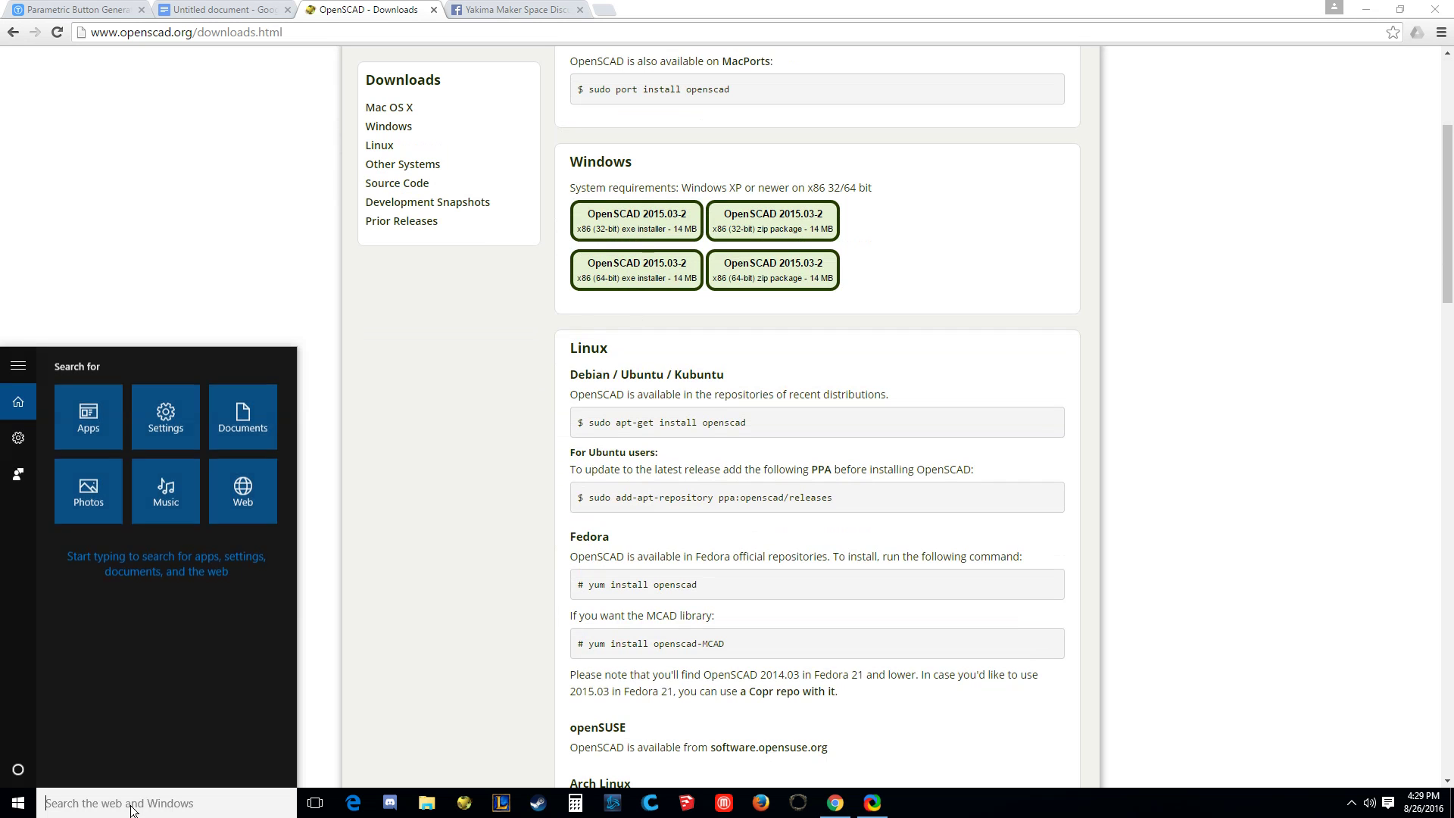
{"action": "type", "text": "syt"}
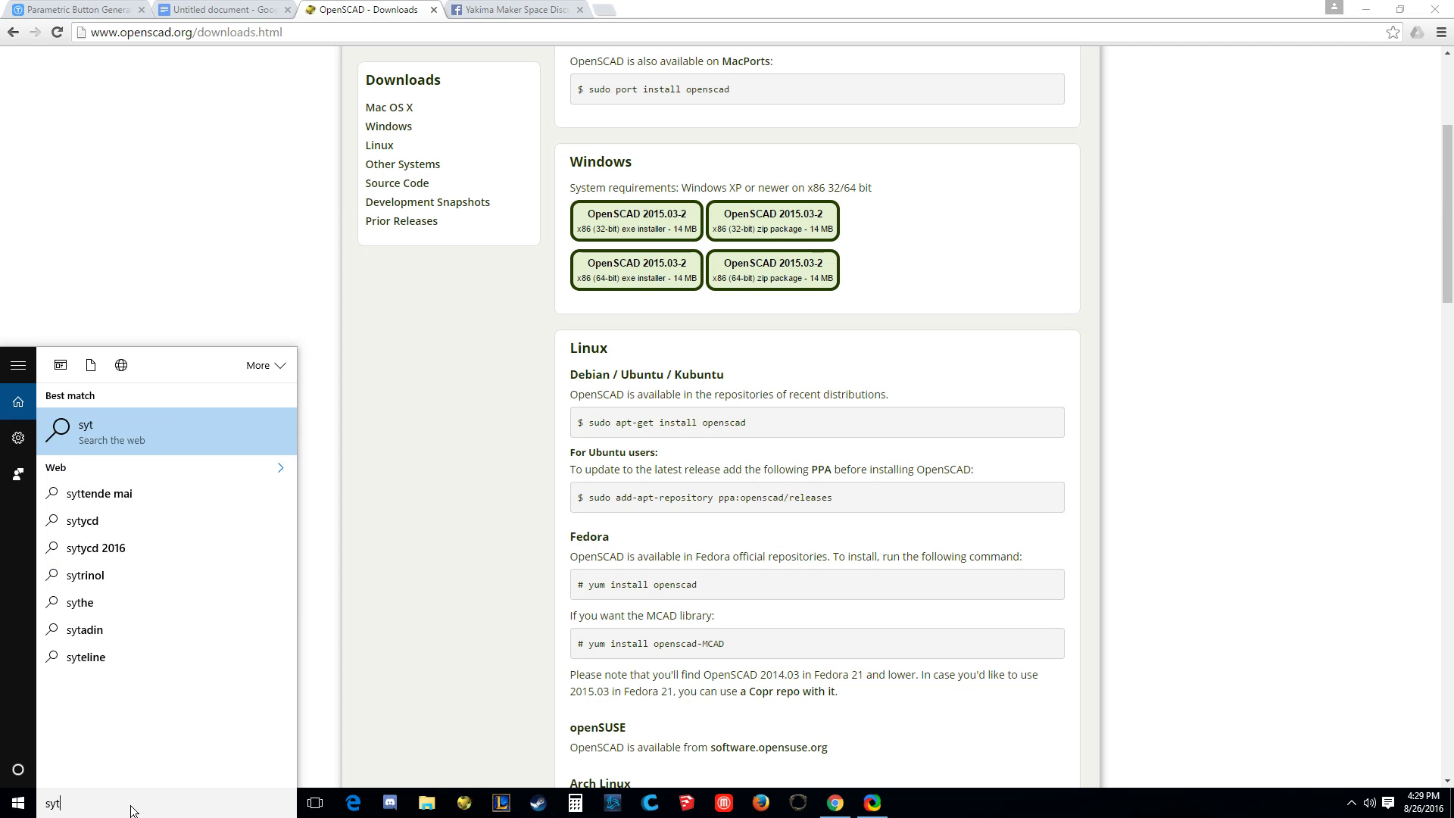
{"action": "key", "text": "BackSpace"}
{"action": "type", "text": "st"}
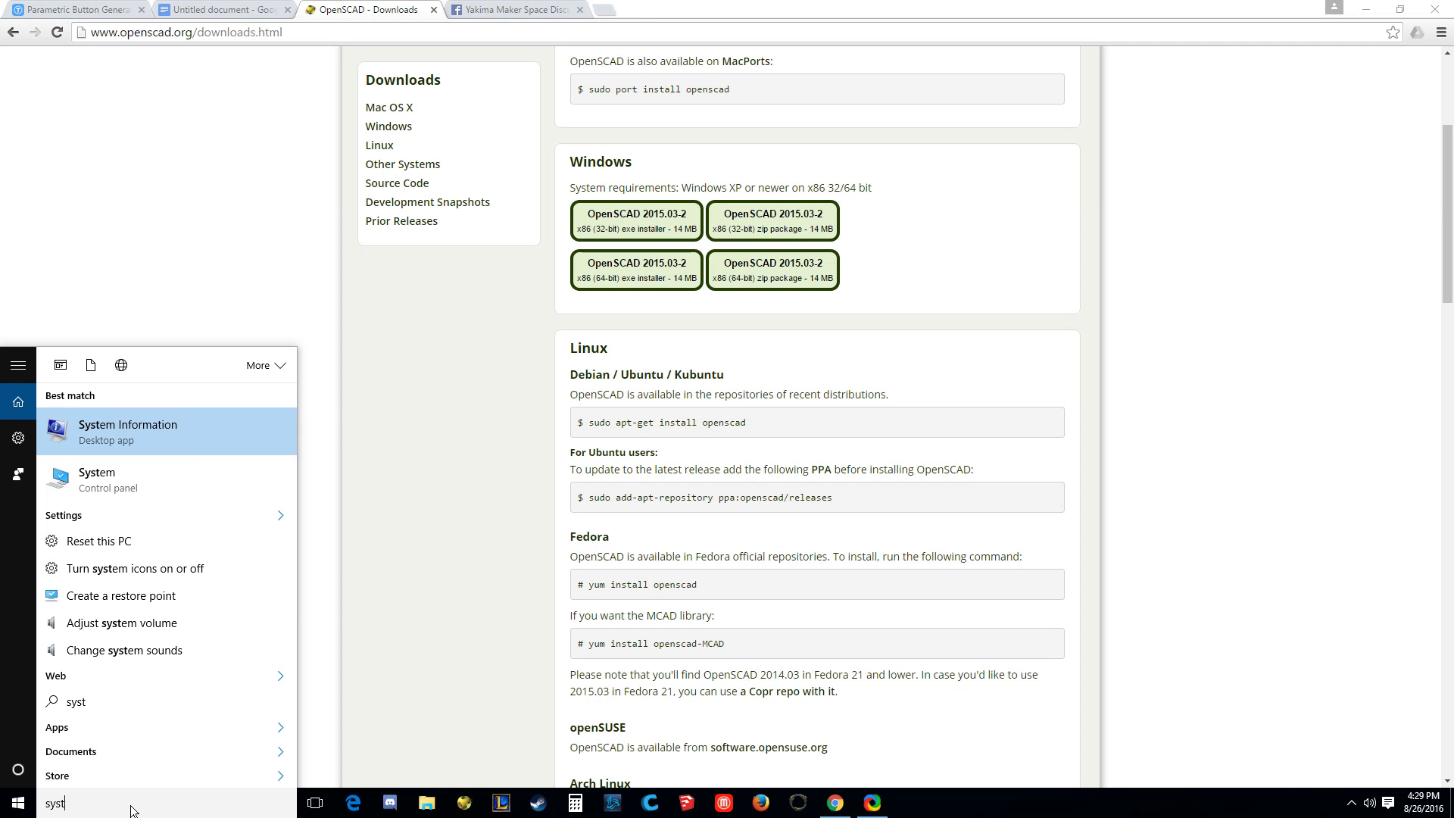
{"action": "left_click", "coordinate": [92, 479]}
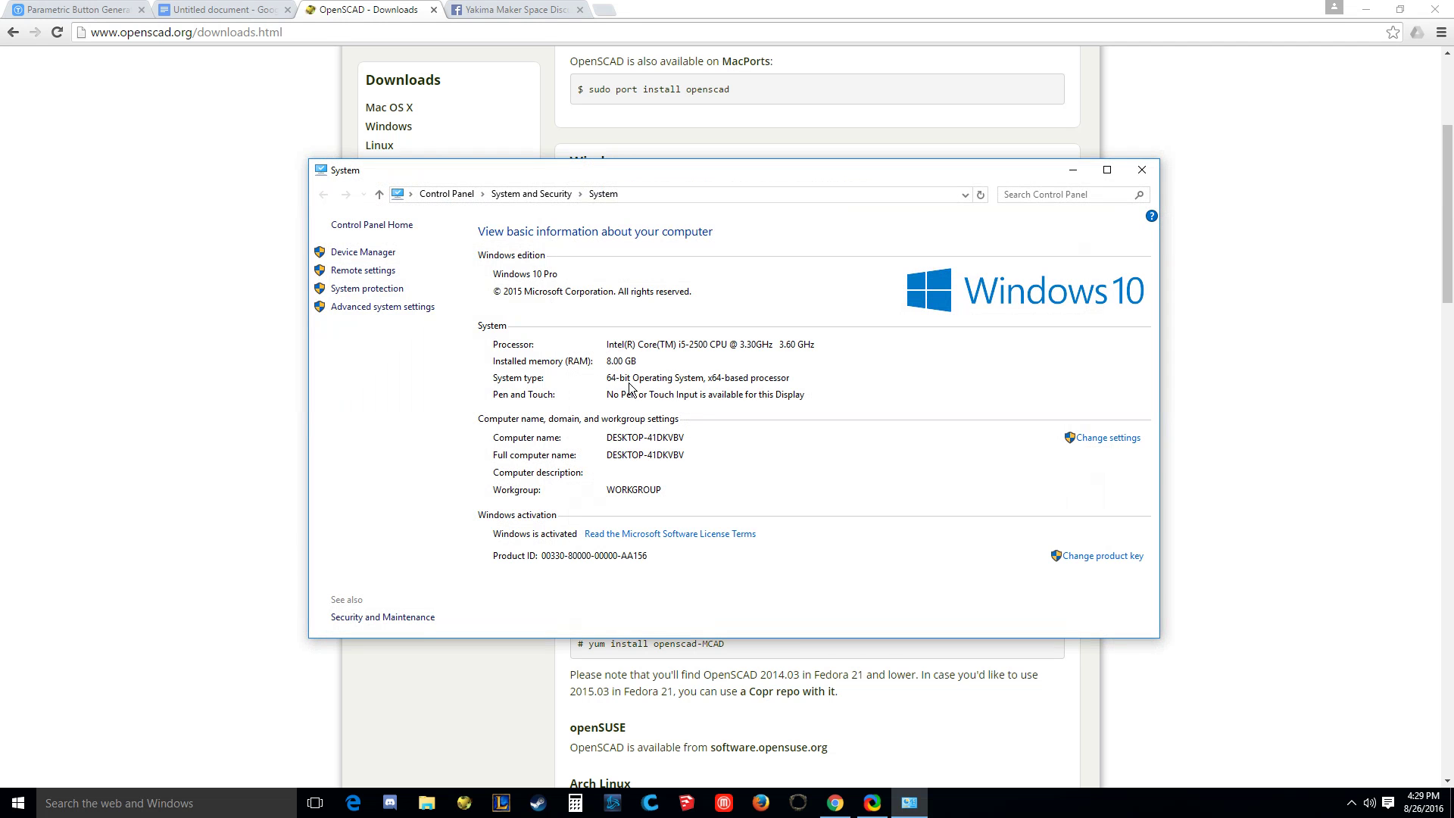
Start downloading the 2015.03-2 64-bit Windows installer, cancel it, and return to the page top
{"action": "left_click", "coordinate": [1142, 169]}
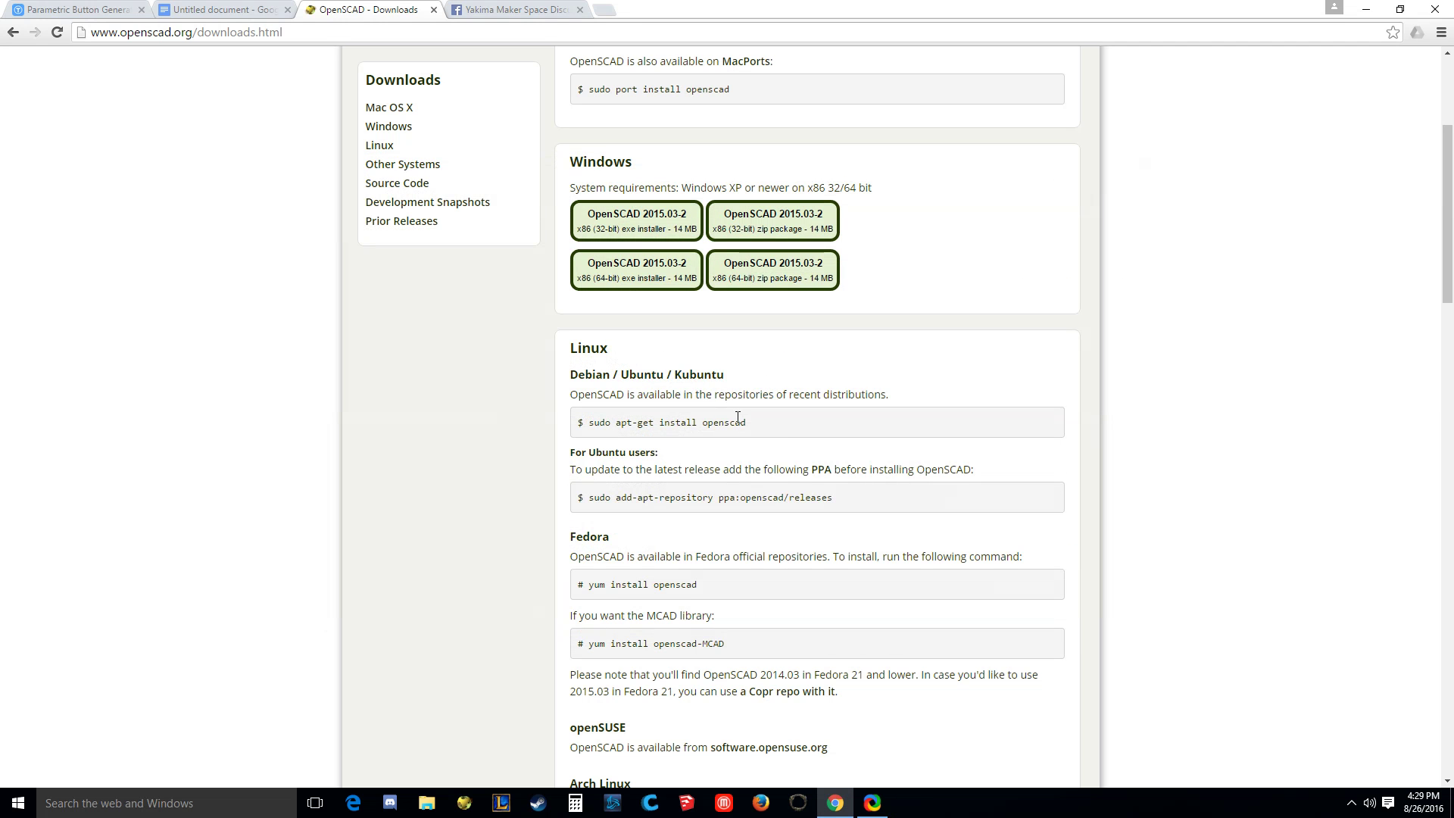
{"action": "left_click", "coordinate": [636, 280]}
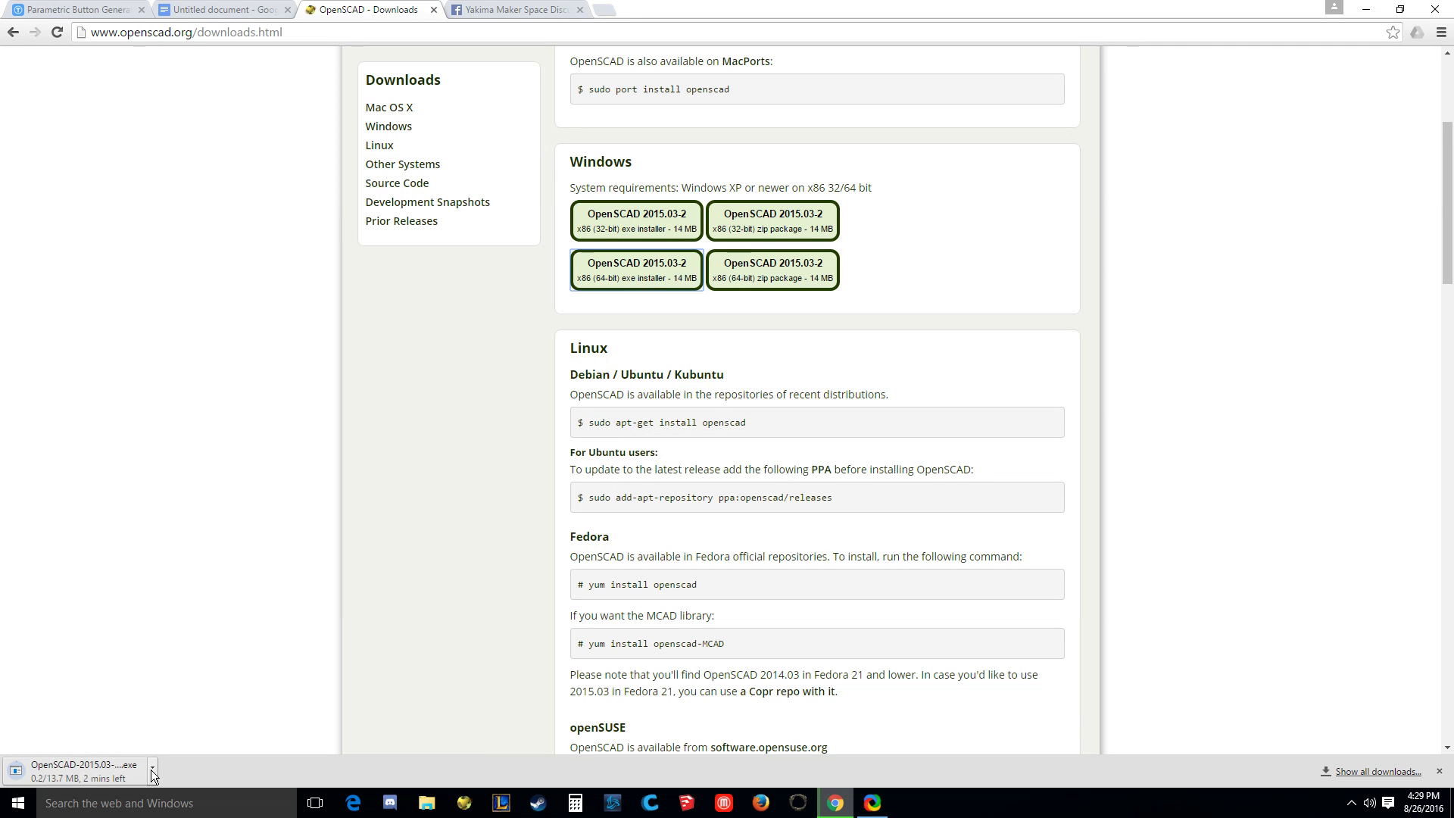
{"action": "left_click", "coordinate": [153, 769]}
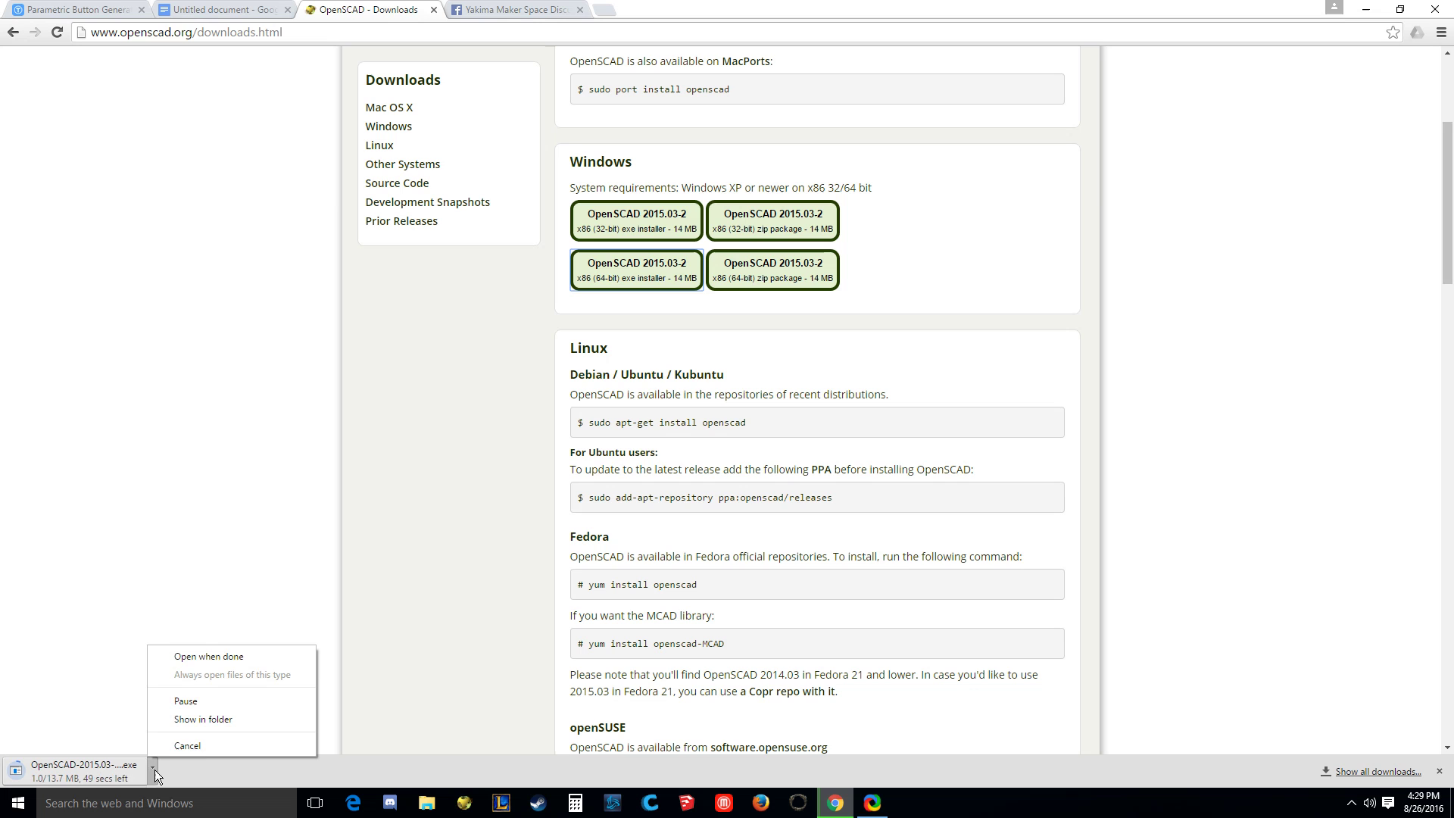
{"action": "left_click", "coordinate": [212, 752]}
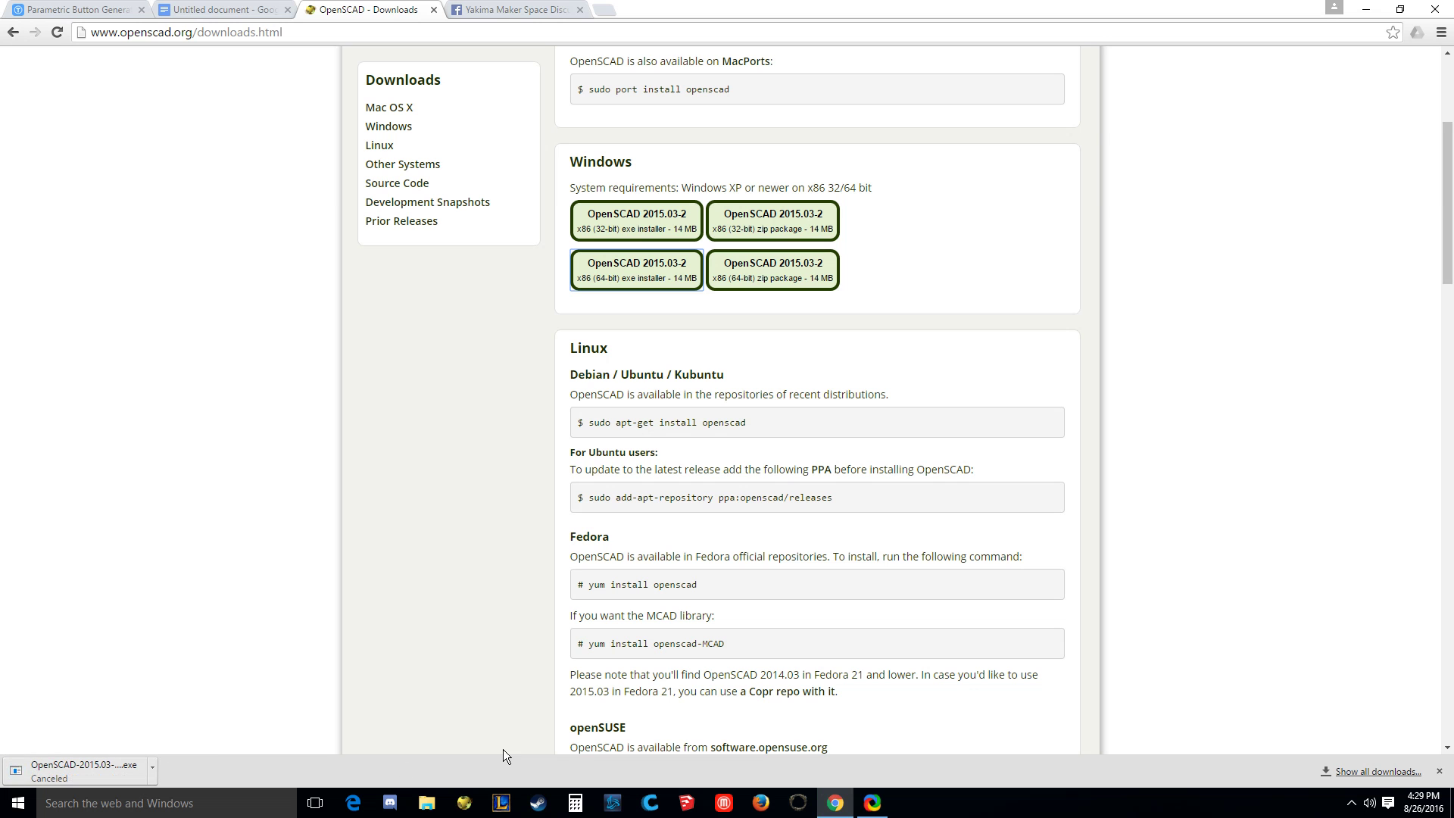
{"action": "scroll", "coordinate": [384, 539], "scroll_direction": "up", "scroll_amount": 4}
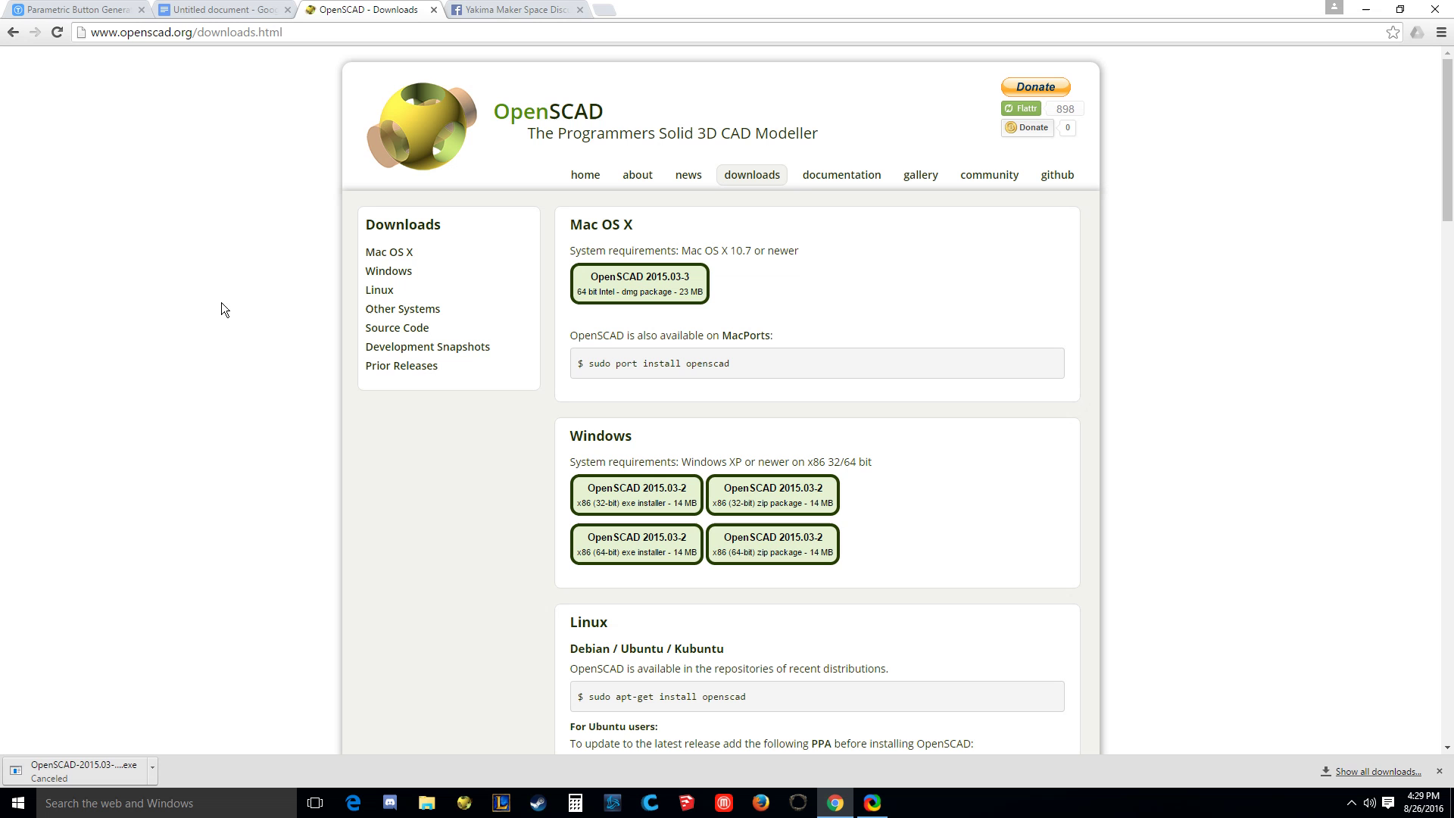
Return to the Thingiverse Parametric Button Generator page and scroll through it
{"action": "key", "text": "ctrl+1"}
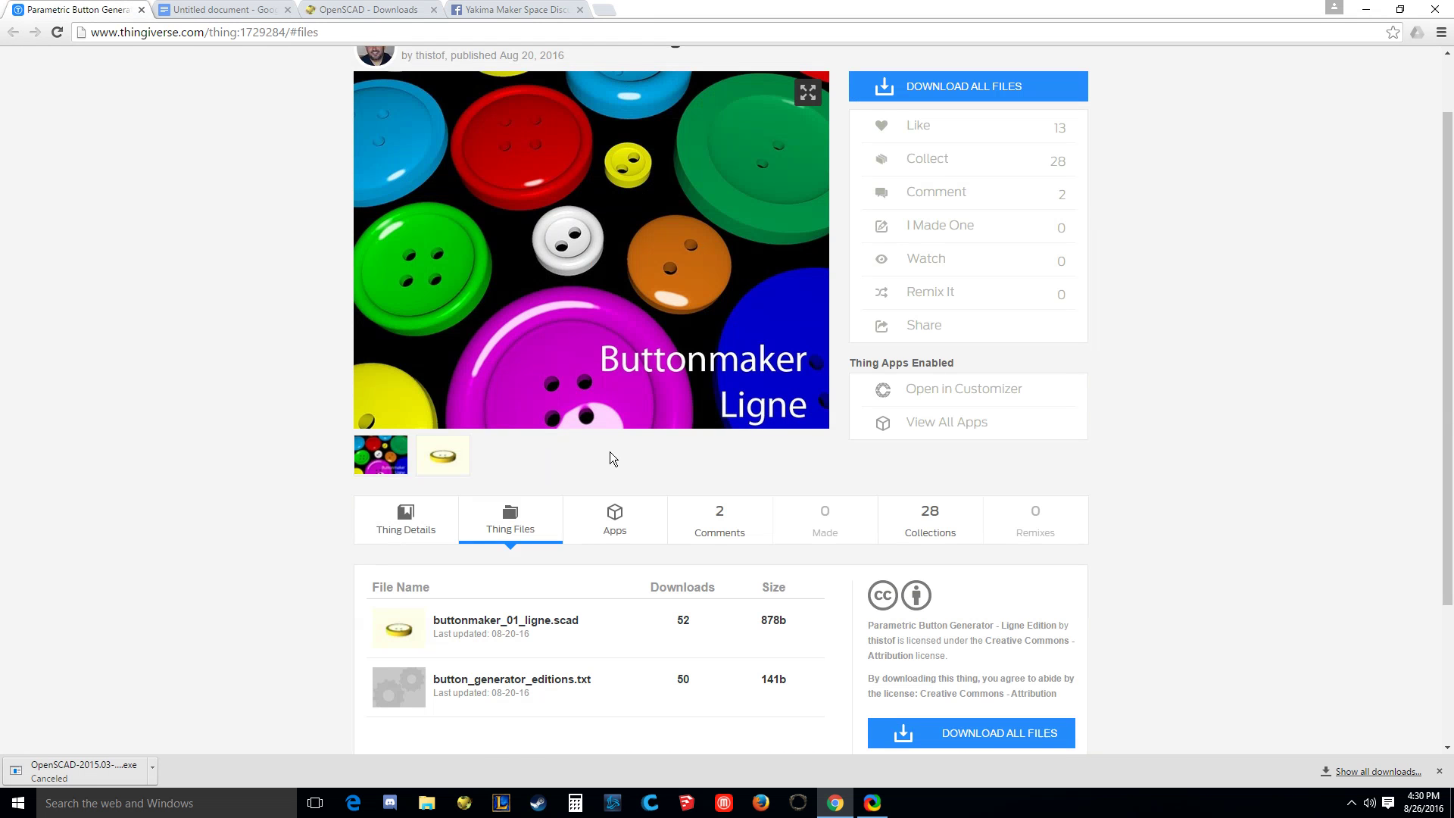
{"action": "scroll", "coordinate": [503, 552], "scroll_direction": "down", "scroll_amount": 3}
{"action": "scroll", "coordinate": [256, 480], "scroll_direction": "up", "scroll_amount": 3}
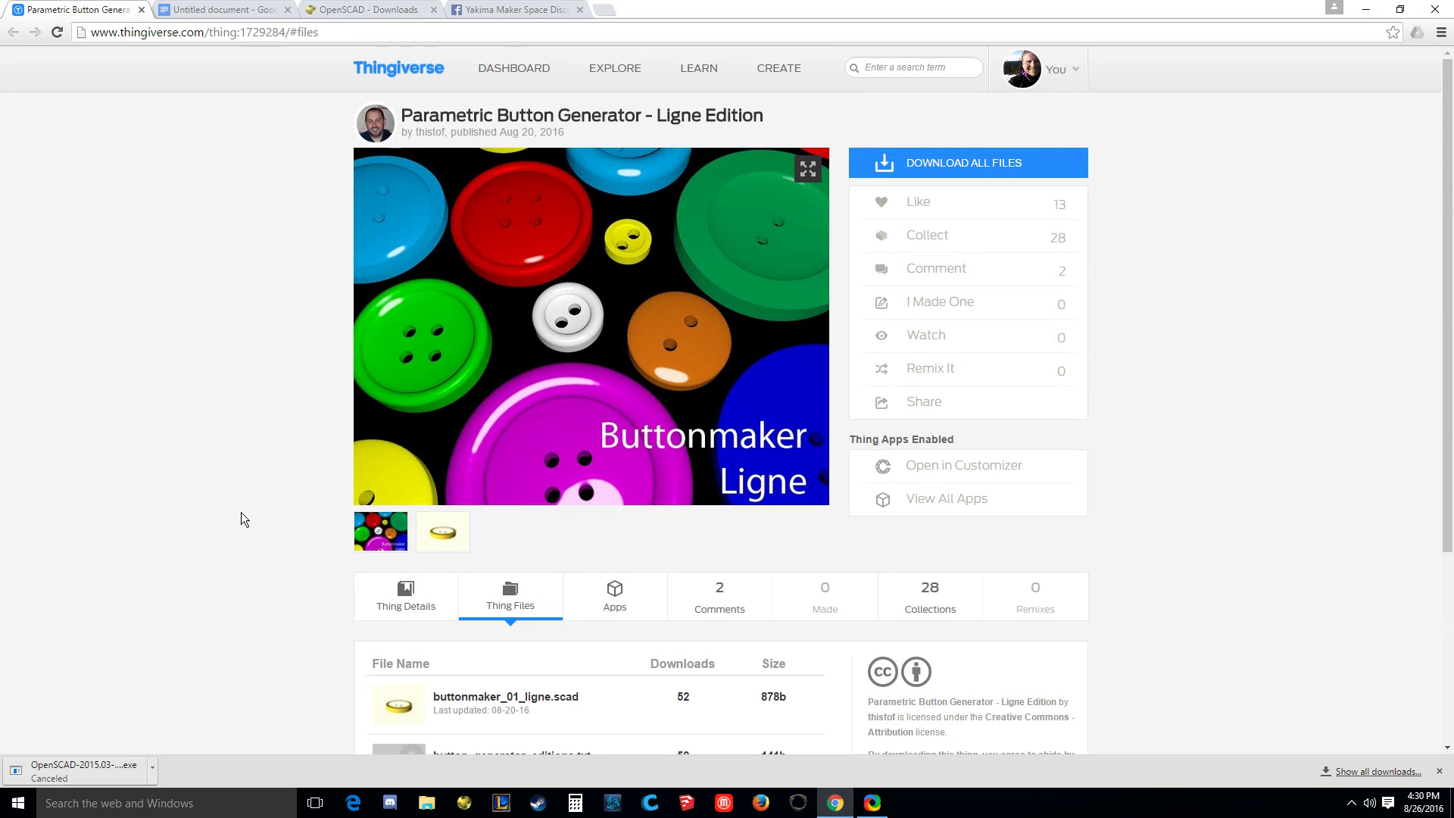
{"action": "scroll", "coordinate": [241, 512], "scroll_direction": "down", "scroll_amount": 3}
{"action": "scroll", "coordinate": [240, 512], "scroll_direction": "up", "scroll_amount": 2}
{"action": "scroll", "coordinate": [257, 600], "scroll_direction": "down", "scroll_amount": 2}
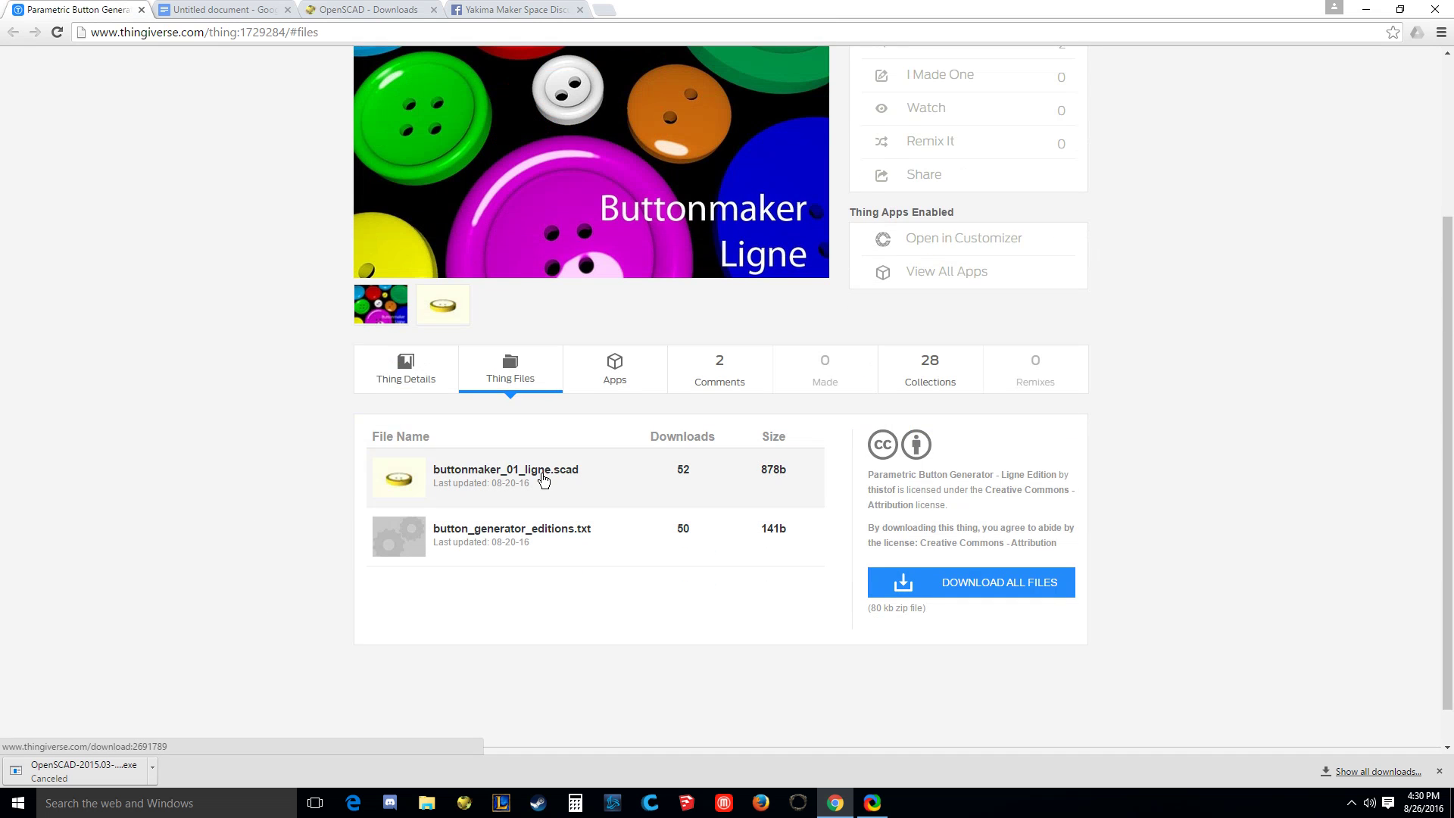
{"action": "scroll", "coordinate": [543, 480], "scroll_direction": "up", "scroll_amount": 2}
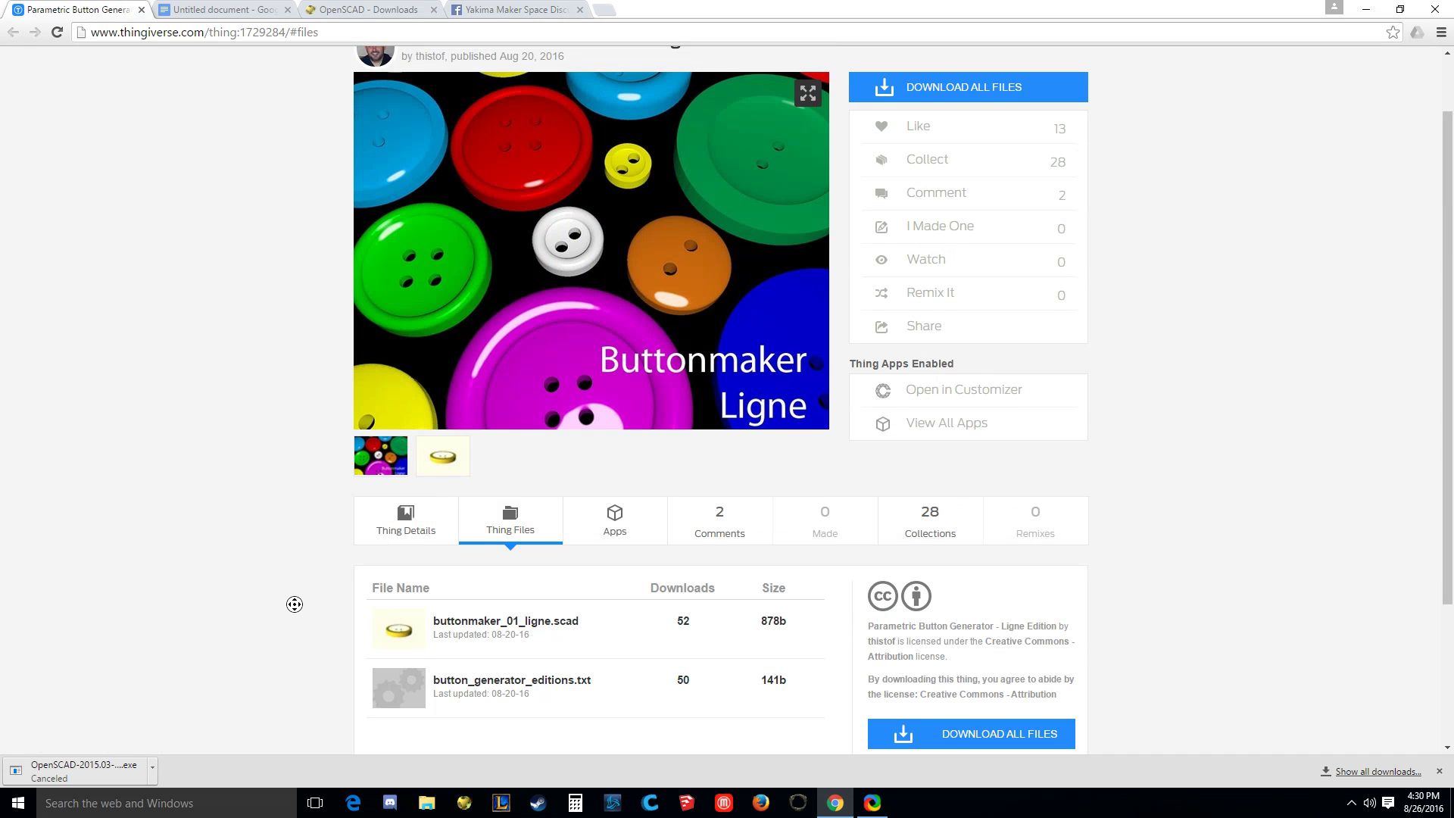
{"action": "scroll", "coordinate": [297, 613], "scroll_direction": "down", "scroll_amount": 1}
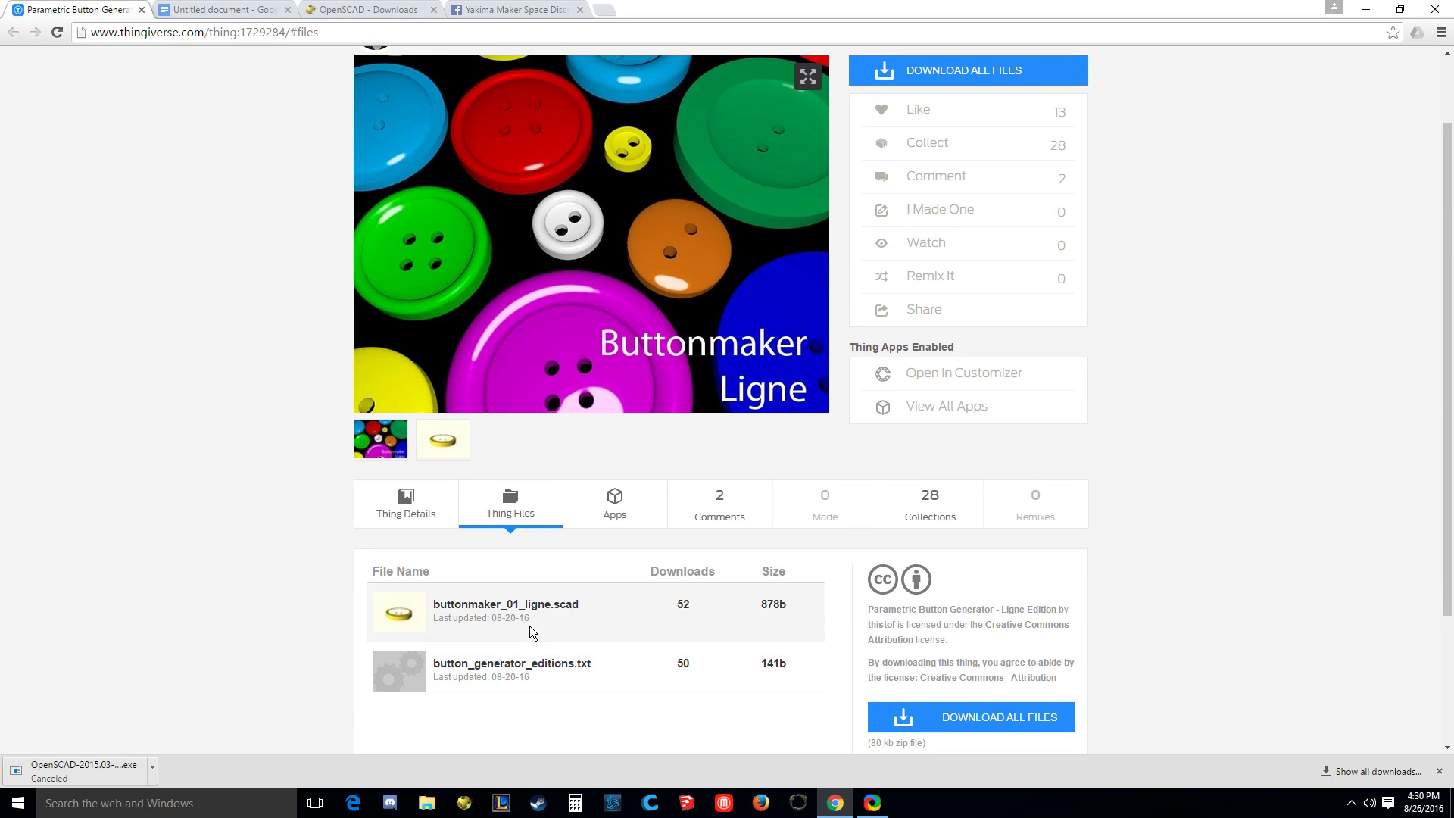
Download buttonmaker_01_ligne.scad from Thing Files and open it from the download shelf
{"action": "middle_click", "coordinate": [250, 625]}
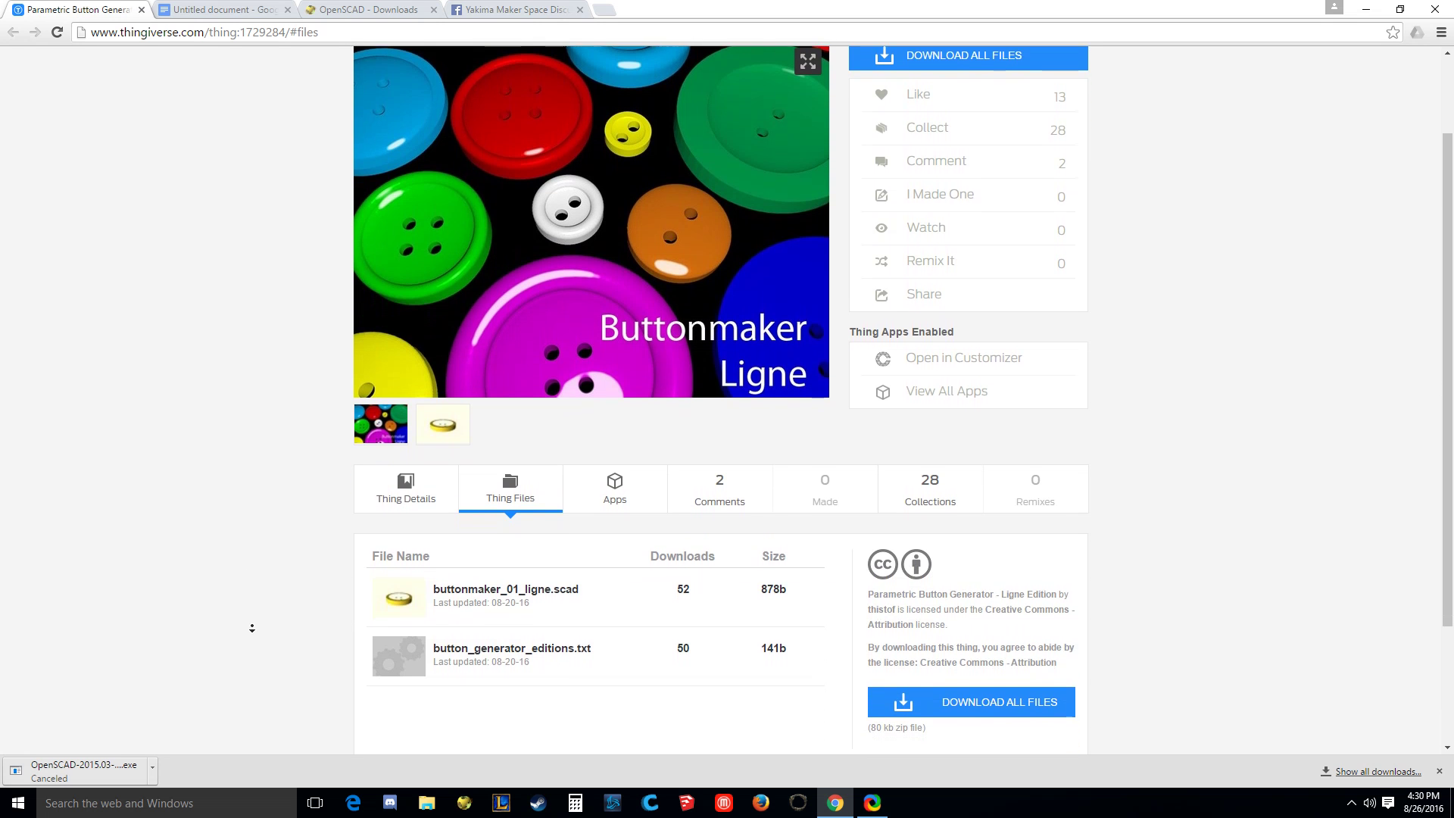
{"action": "middle_click", "coordinate": [617, 463]}
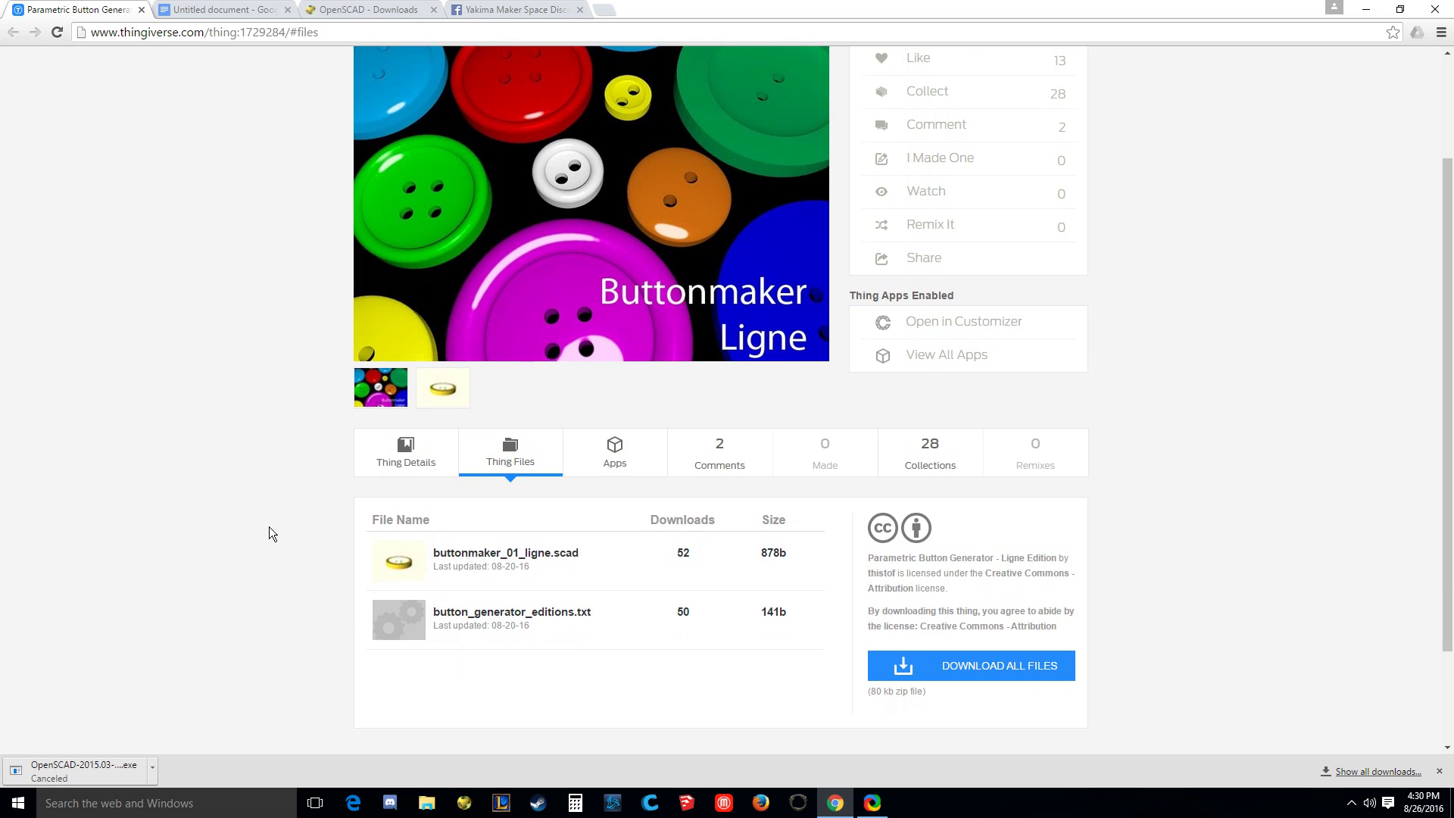
{"action": "left_click", "coordinate": [468, 569]}
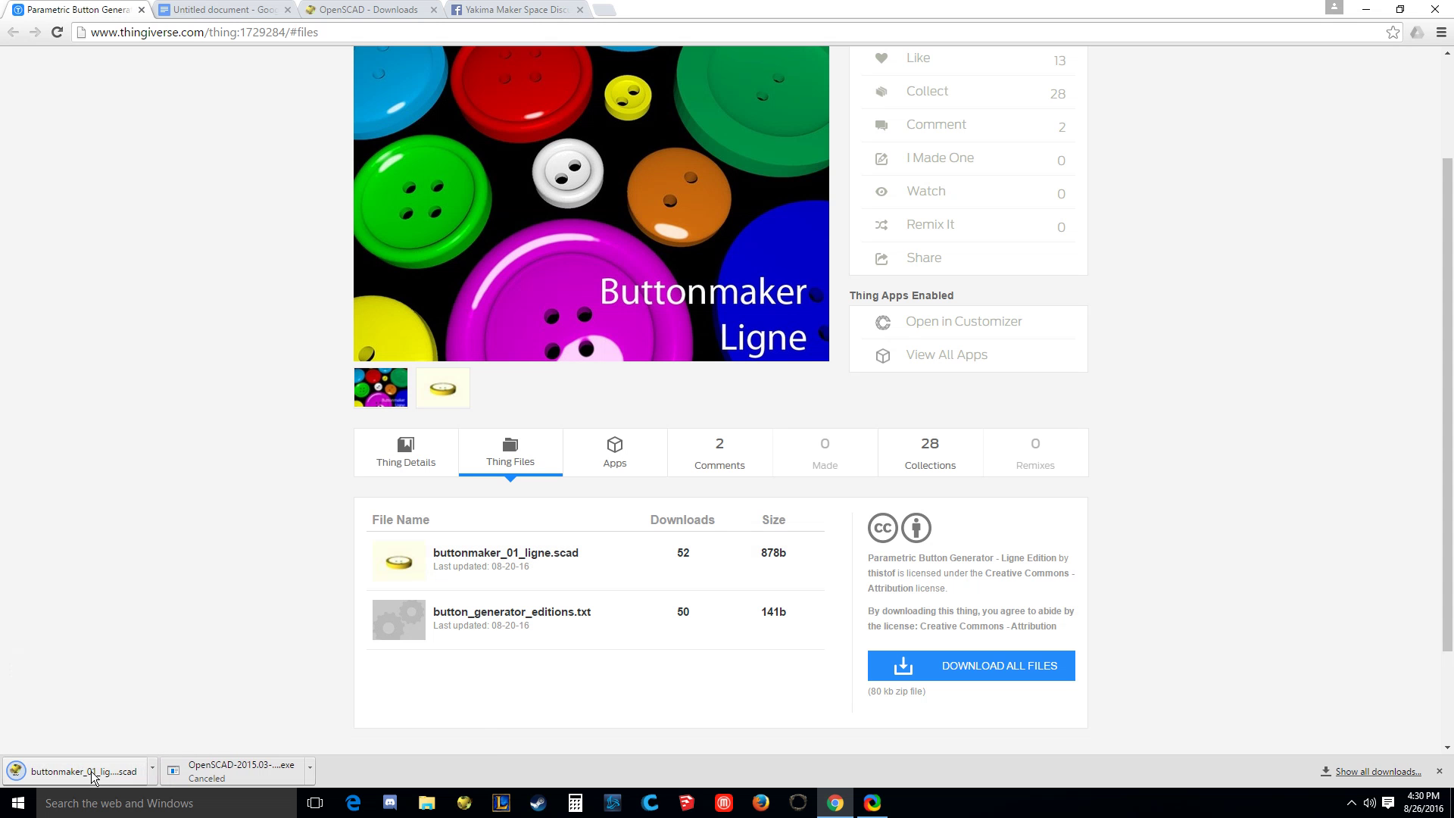
{"action": "left_click", "coordinate": [83, 771]}
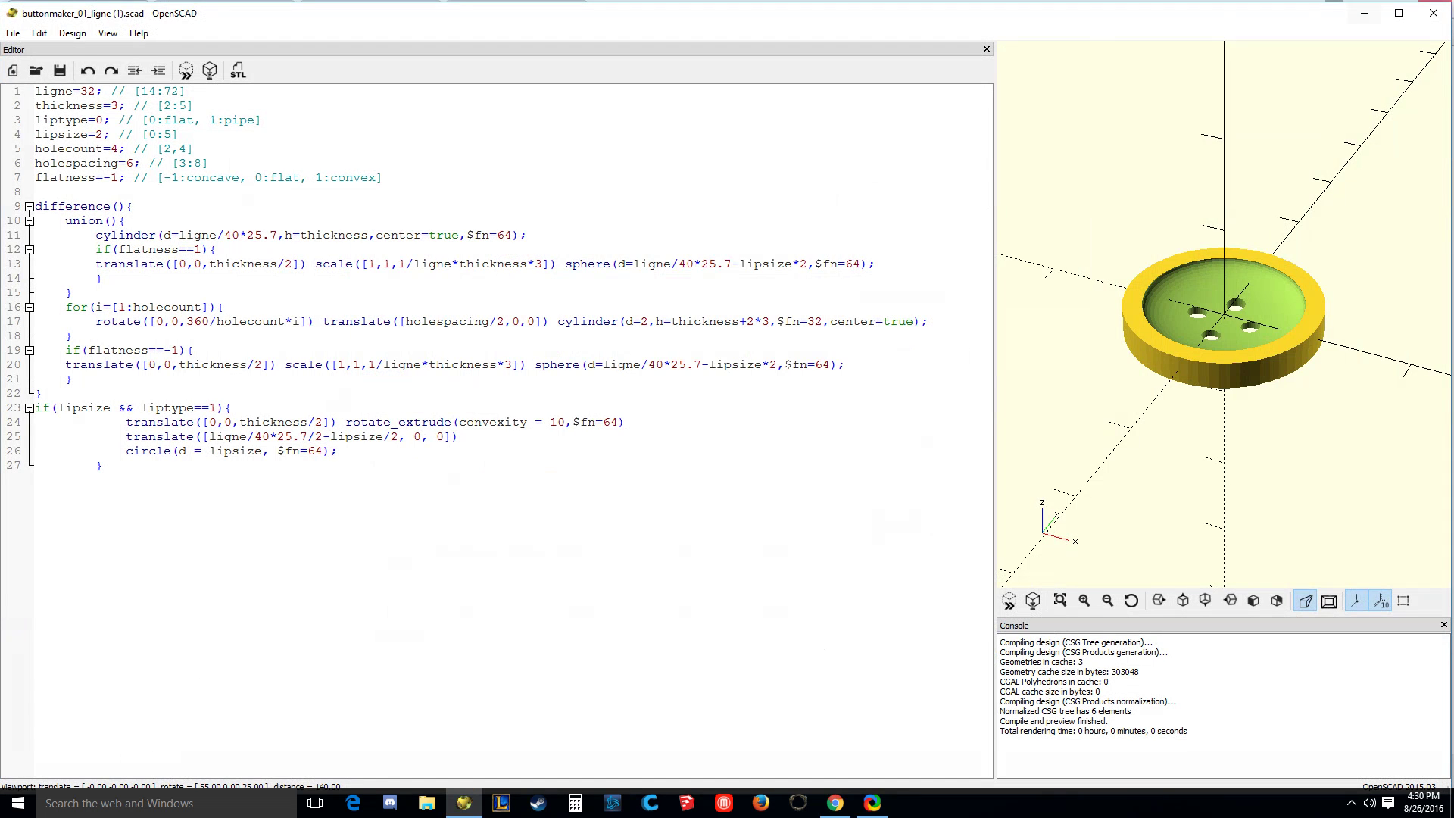
Maximize OpenSCAD and orbit, zoom and pan around the concave four-hole button preview
{"action": "left_click", "coordinate": [1398, 13]}
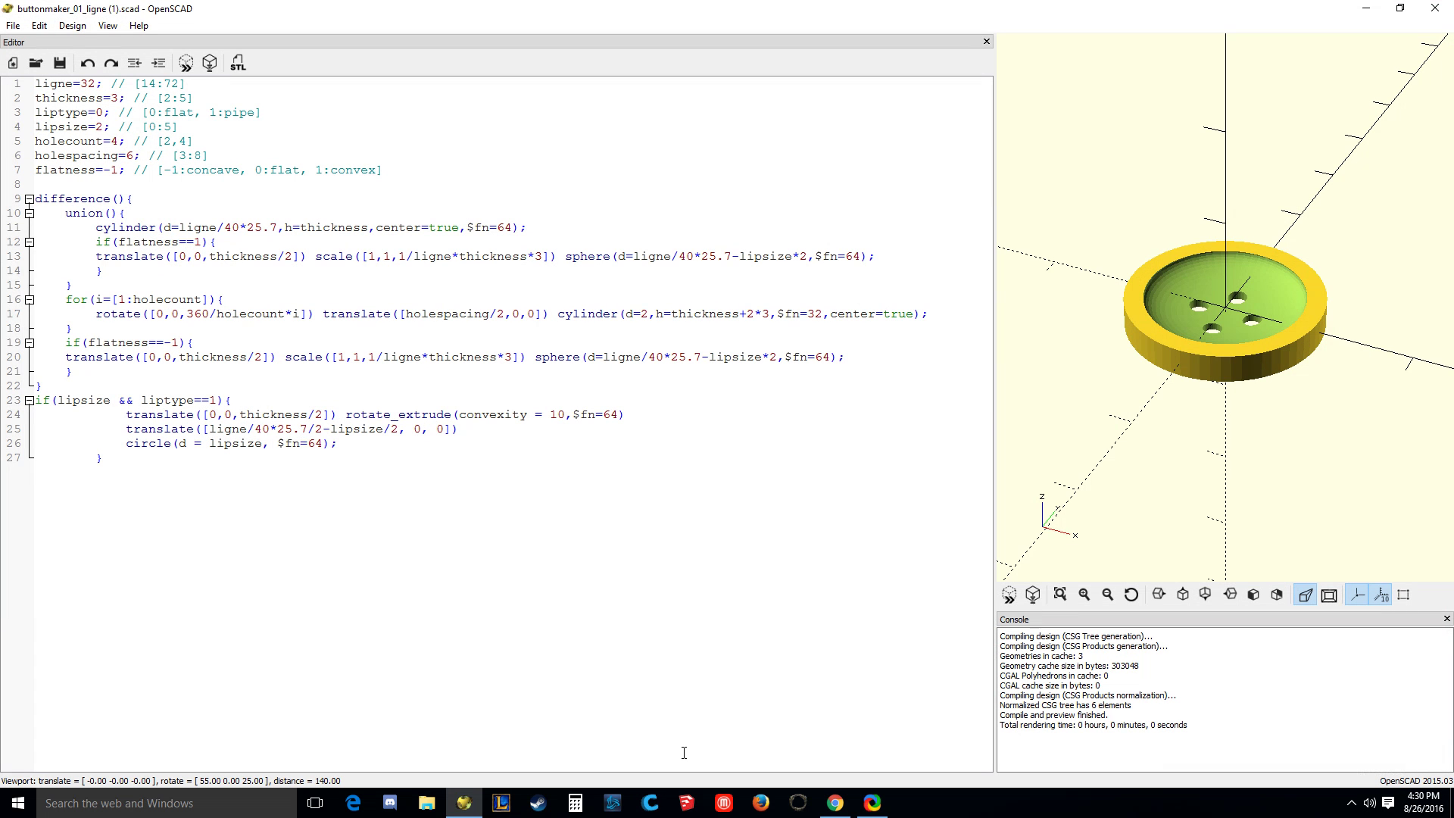
{"action": "left_click_drag", "start_coordinate": [1137, 401], "coordinate": [1144, 344]}
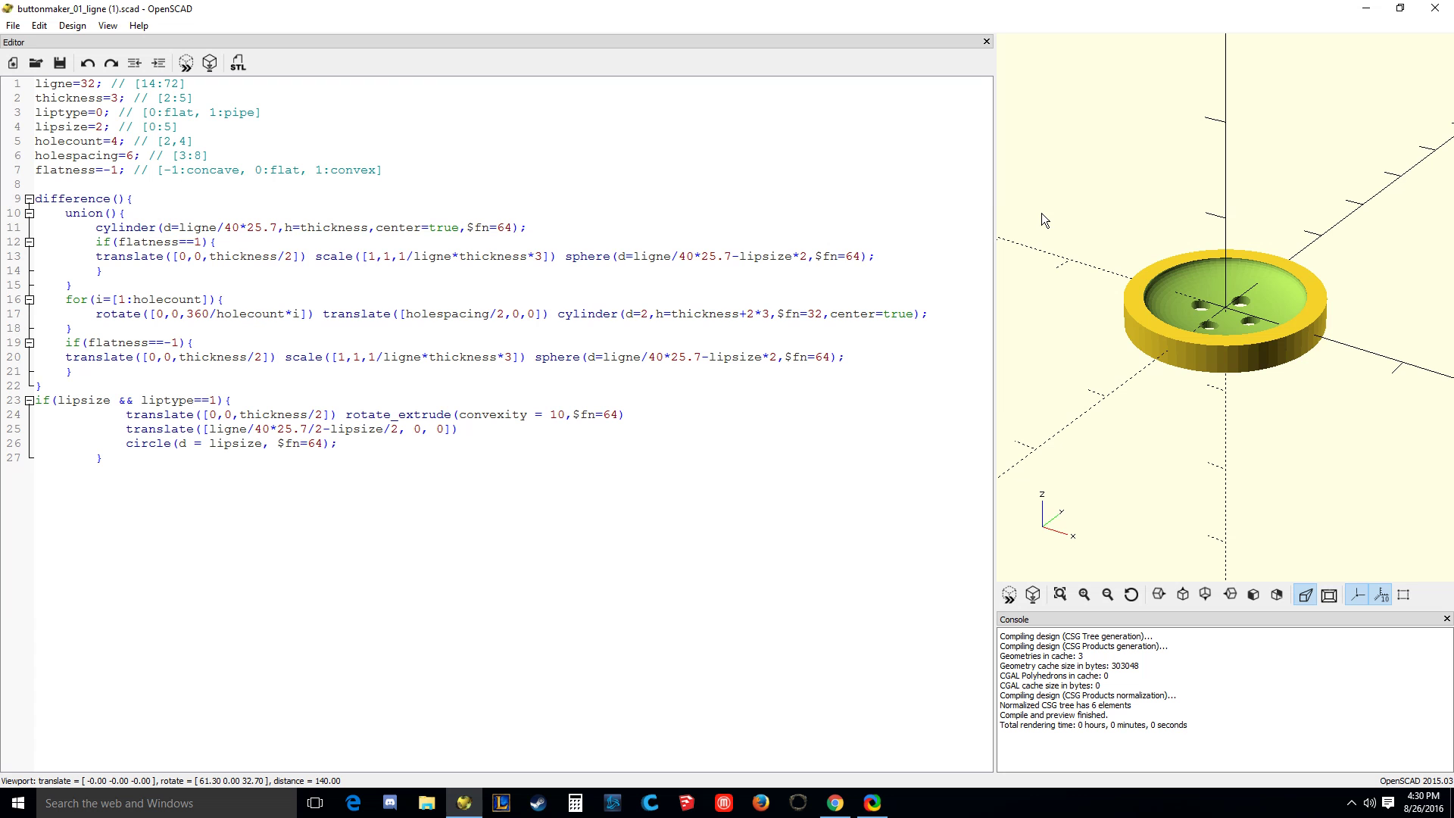
{"action": "left_click_drag", "start_coordinate": [1073, 203], "coordinate": [1107, 282]}
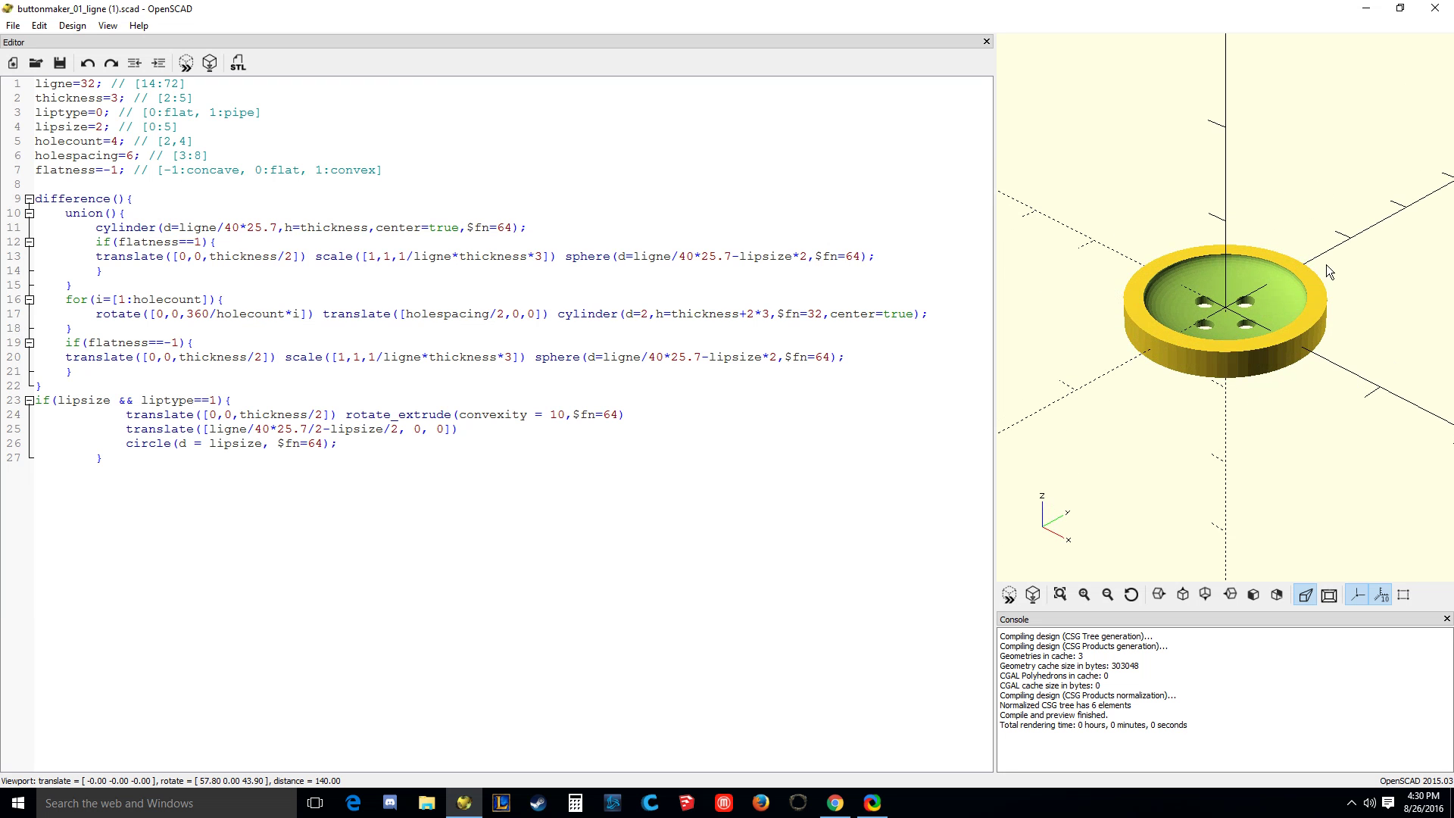
{"action": "left_click_drag", "start_coordinate": [1201, 445], "coordinate": [1205, 471]}
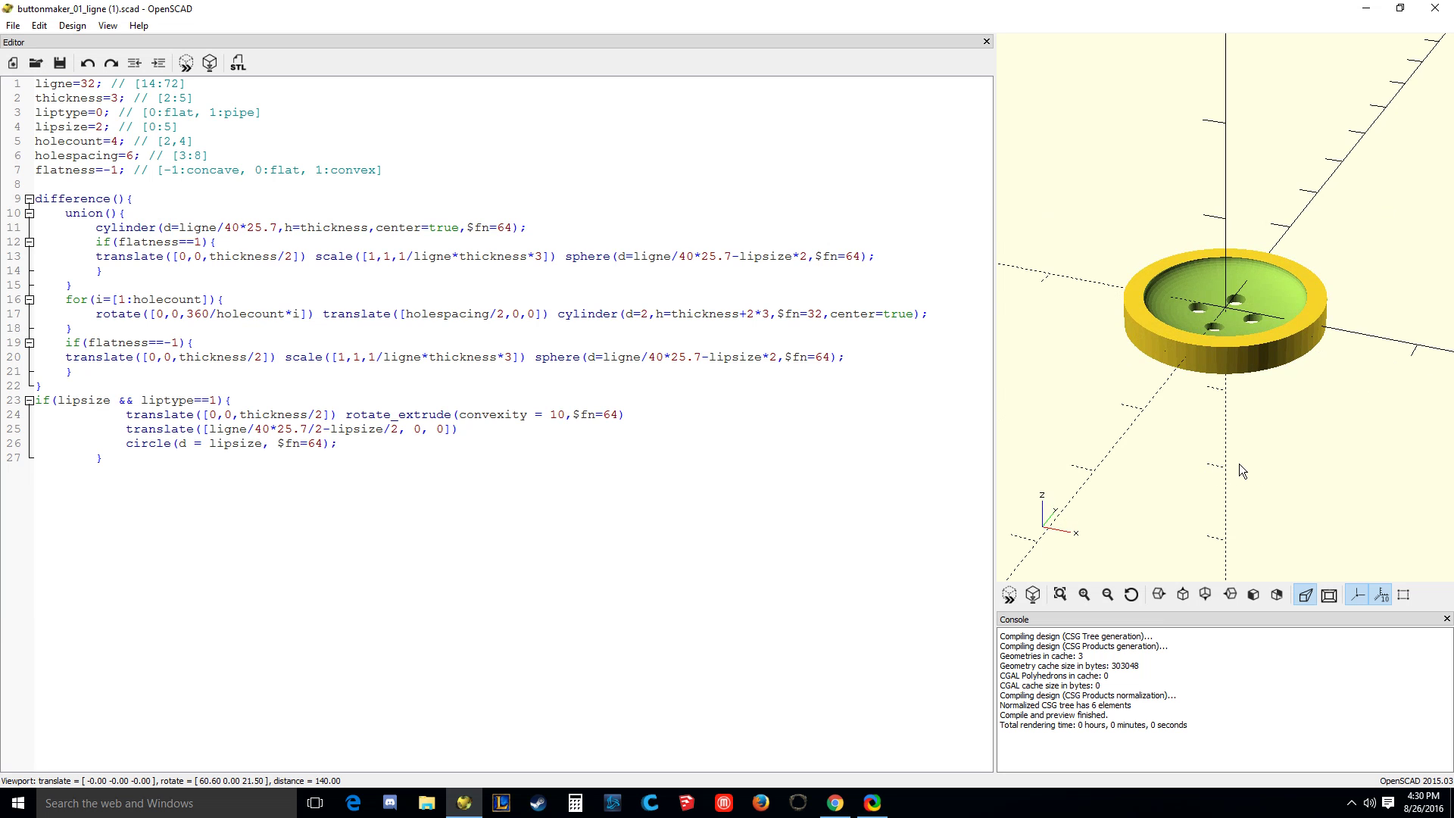
{"action": "left_click_drag", "start_coordinate": [1234, 501], "coordinate": [1282, 124]}
{"action": "left_click_drag", "start_coordinate": [1236, 376], "coordinate": [1247, 352]}
{"action": "scroll", "coordinate": [1244, 321], "scroll_direction": "down", "scroll_amount": 5}
{"action": "scroll", "coordinate": [1244, 321], "scroll_direction": "up", "scroll_amount": 5}
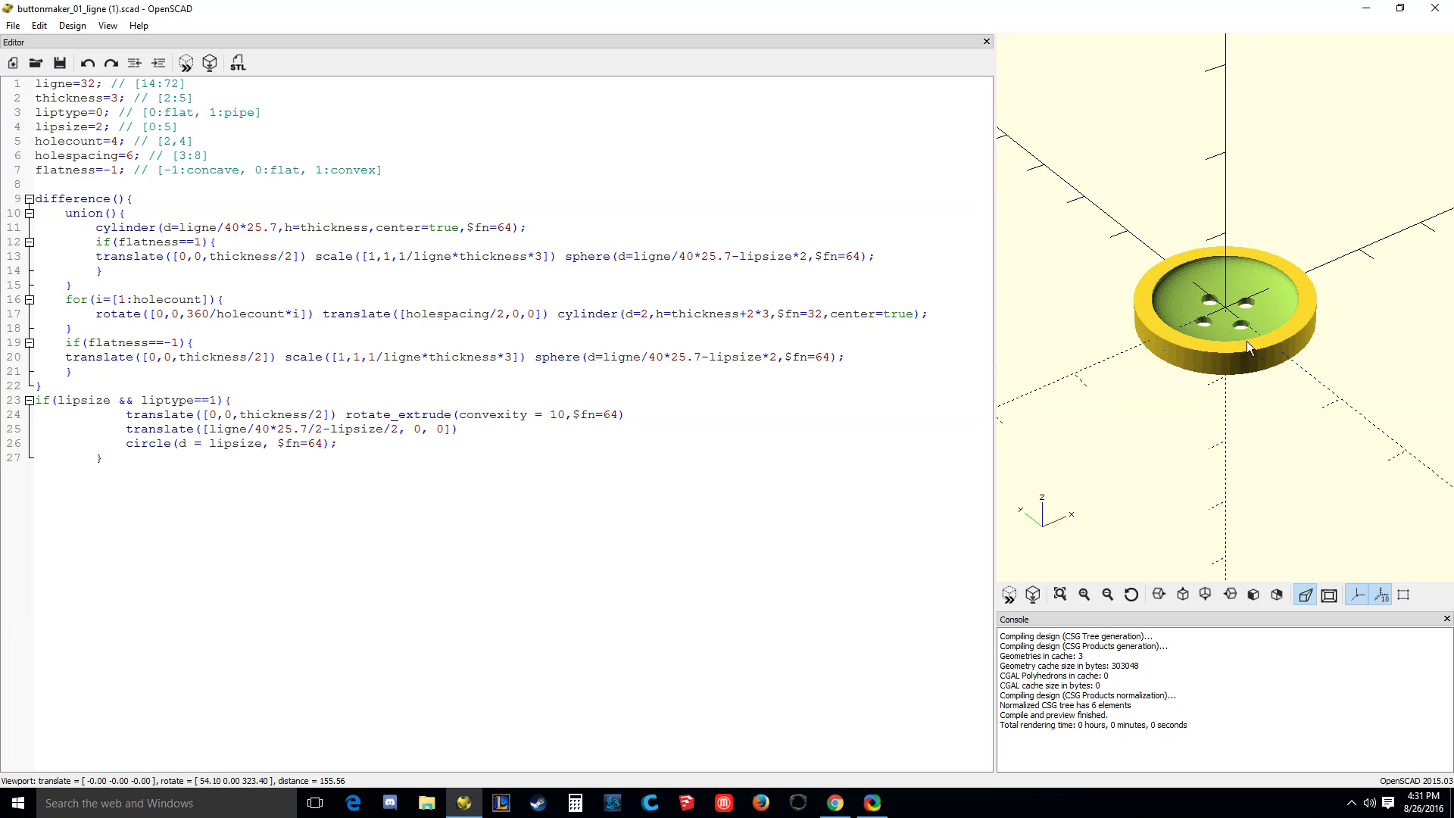
{"action": "right_click_drag", "start_coordinate": [1247, 340], "coordinate": [1316, 349]}
{"action": "left_click_drag", "start_coordinate": [1317, 348], "coordinate": [1304, 333]}
{"action": "scroll", "coordinate": [1302, 344], "scroll_direction": "up", "scroll_amount": 1}
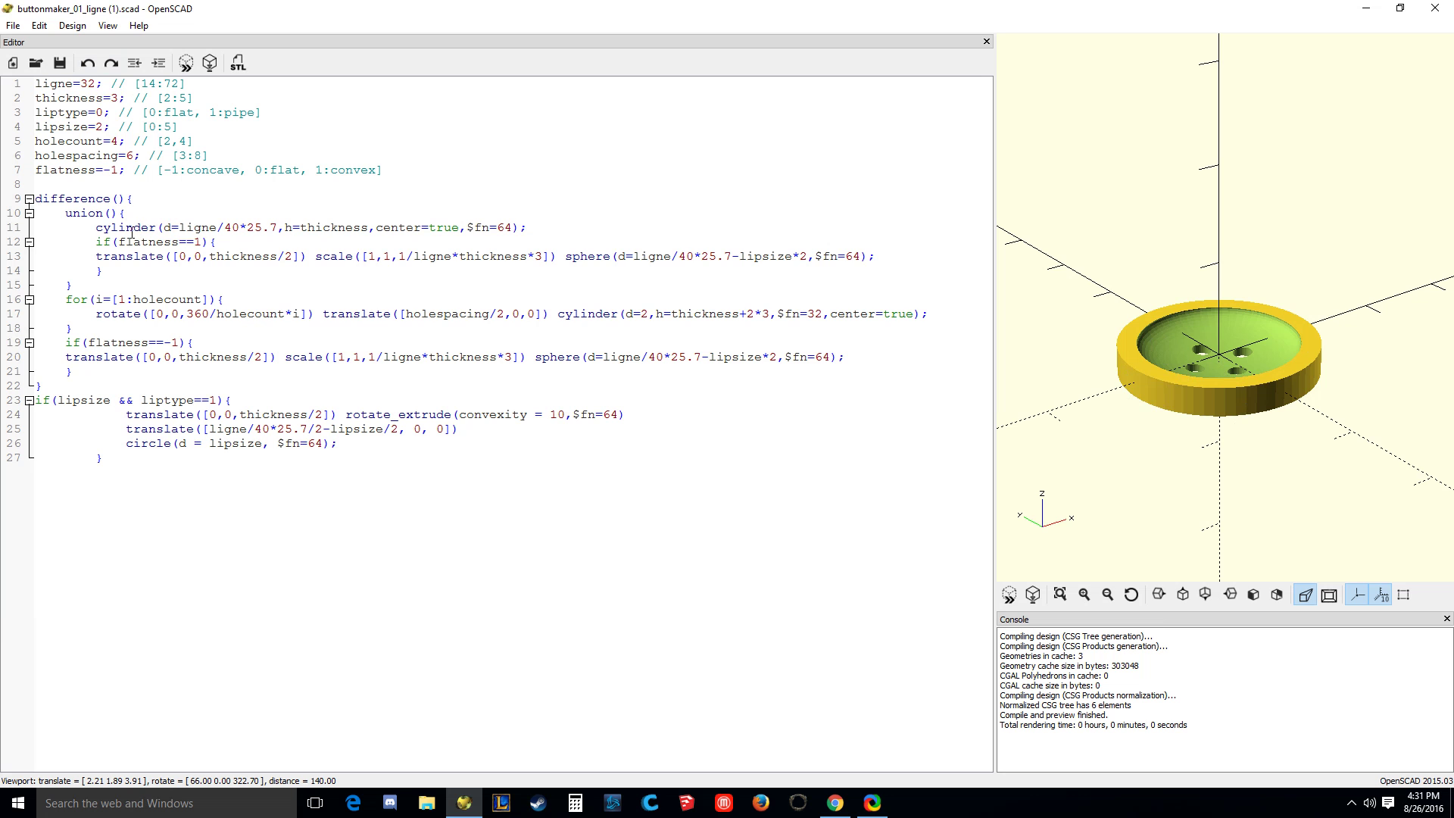
{"action": "left_click_drag", "start_coordinate": [99, 229], "coordinate": [530, 231]}
{"action": "left_click_drag", "start_coordinate": [400, 461], "coordinate": [36, 198]}
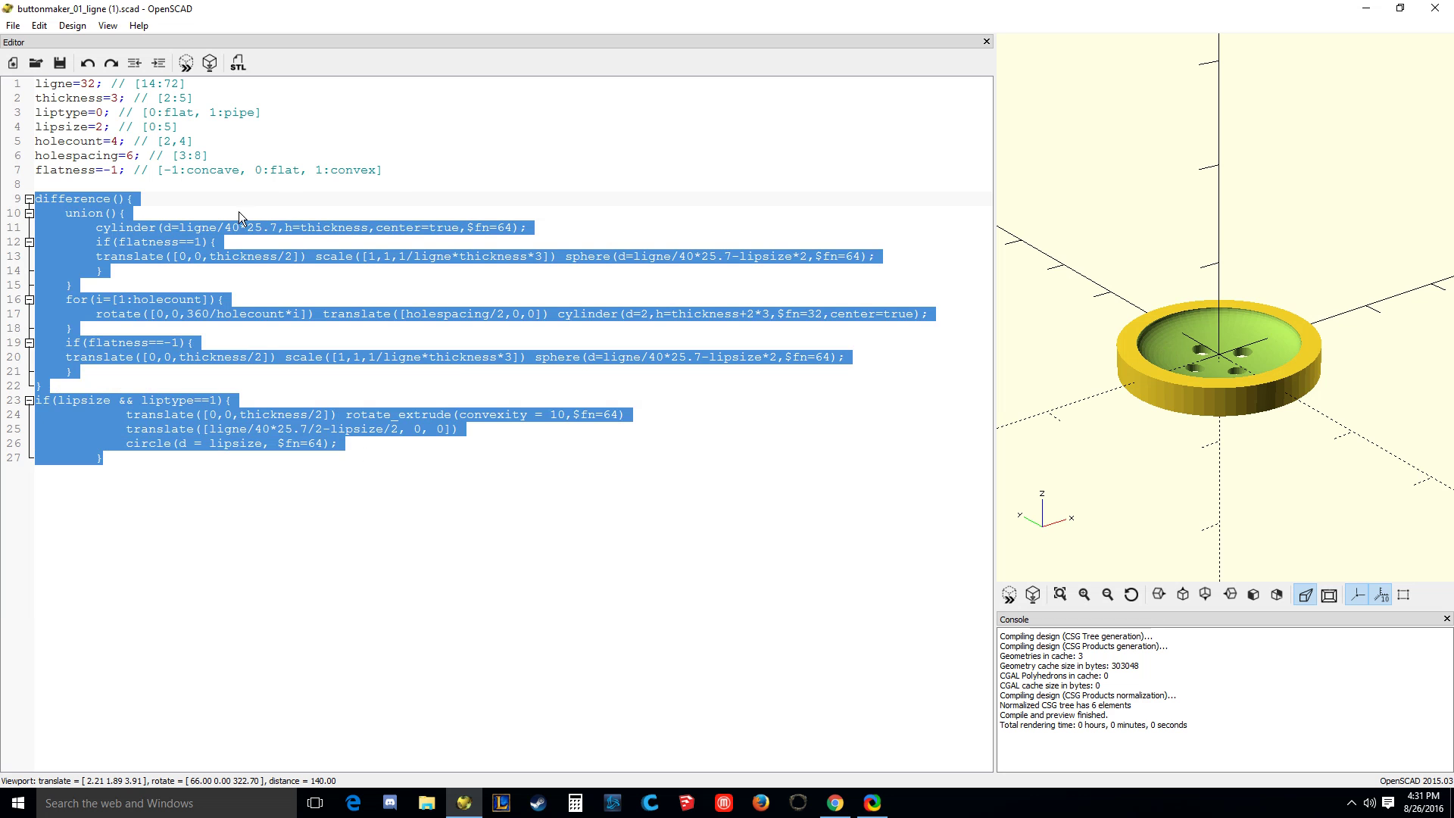
{"action": "left_click", "coordinate": [181, 470]}
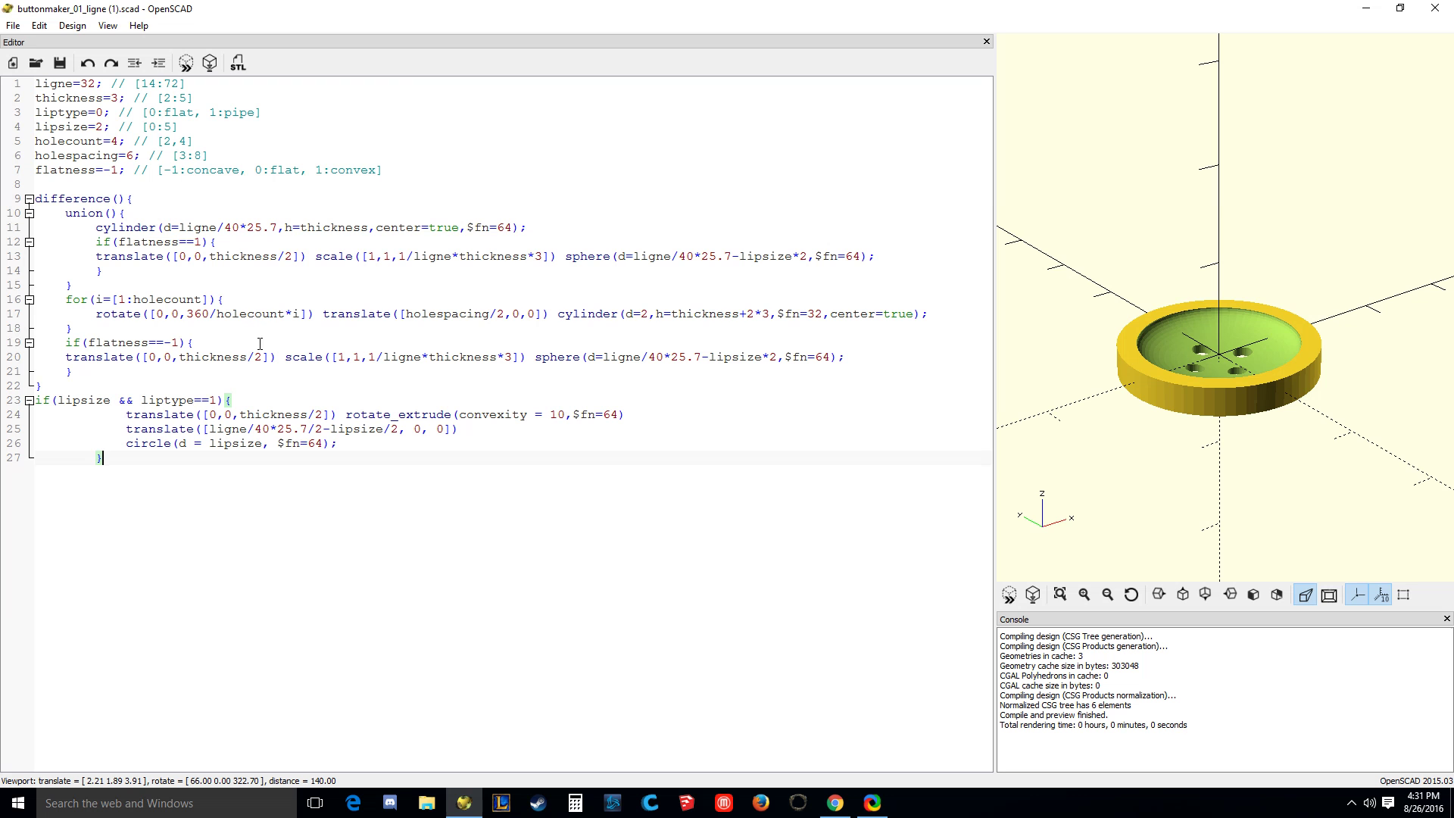
{"action": "left_click_drag", "start_coordinate": [1192, 303], "coordinate": [1207, 374]}
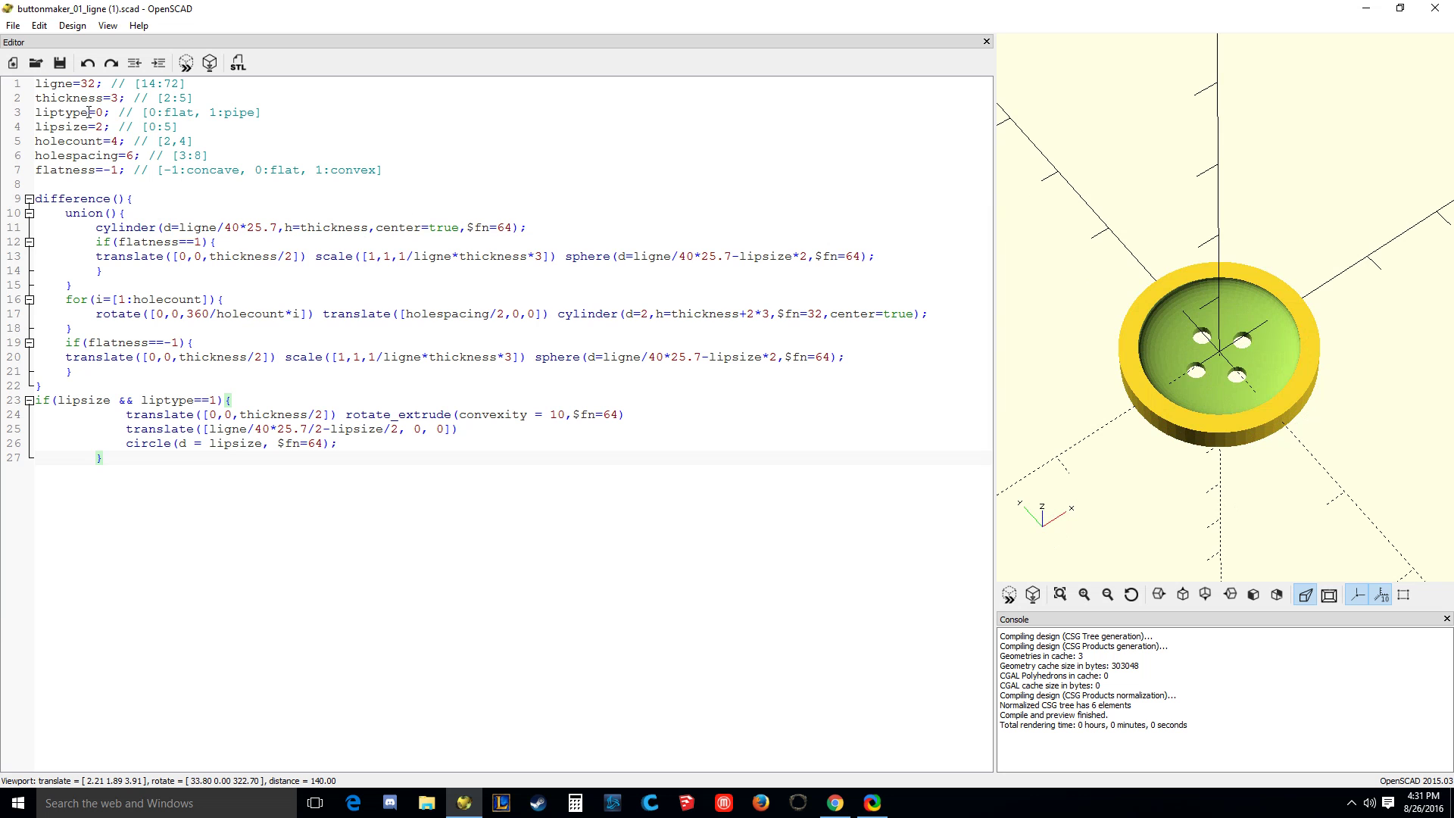
Change ligne on line 1 from 32 to 60
{"action": "double_click", "coordinate": [116, 98]}
{"action": "left_click_drag", "start_coordinate": [129, 213], "coordinate": [665, 511]}
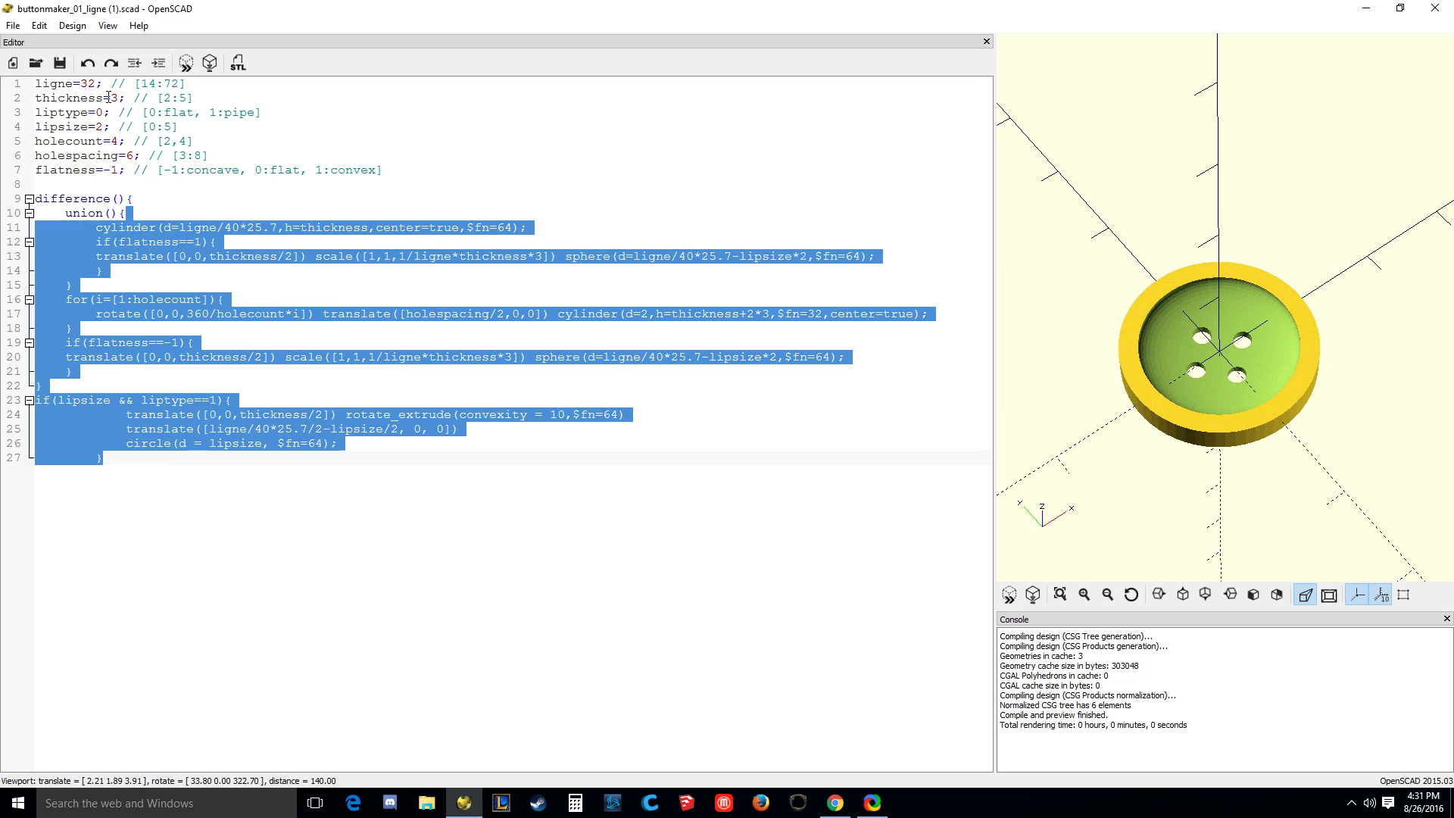
{"action": "left_click_drag", "start_coordinate": [105, 98], "coordinate": [35, 98]}
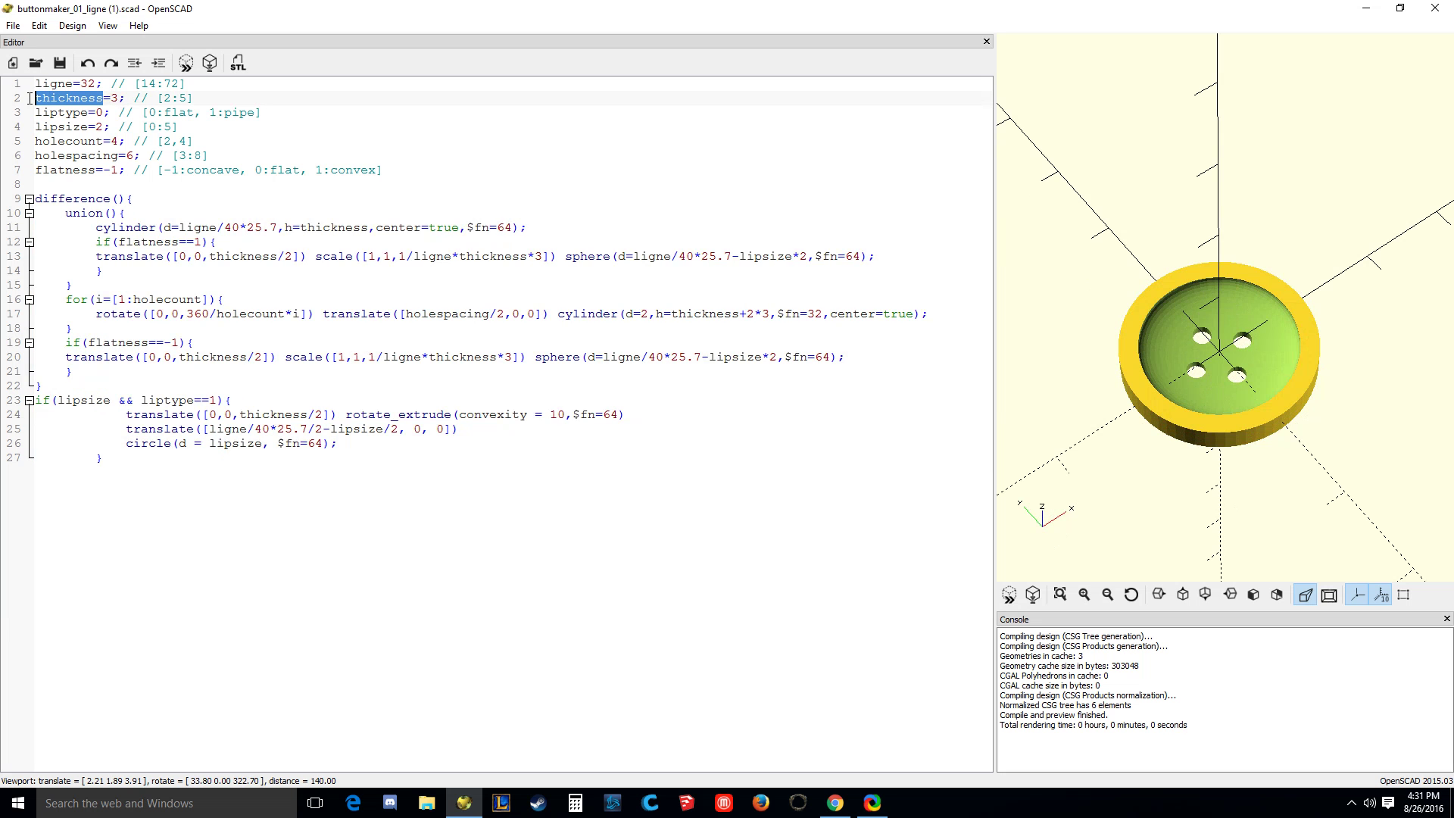
{"action": "double_click", "coordinate": [114, 98]}
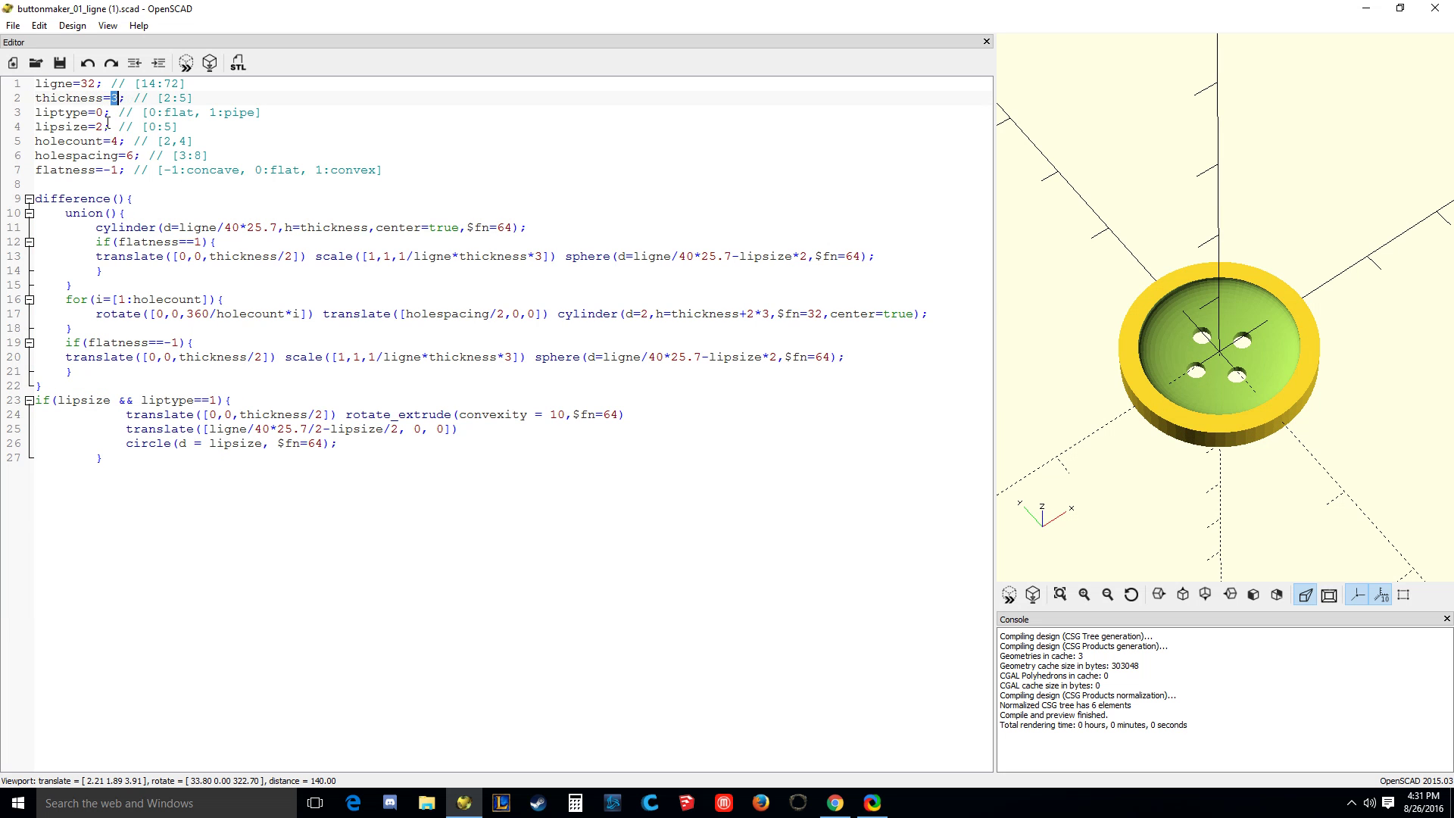
{"action": "left_click_drag", "start_coordinate": [1144, 356], "coordinate": [1156, 398]}
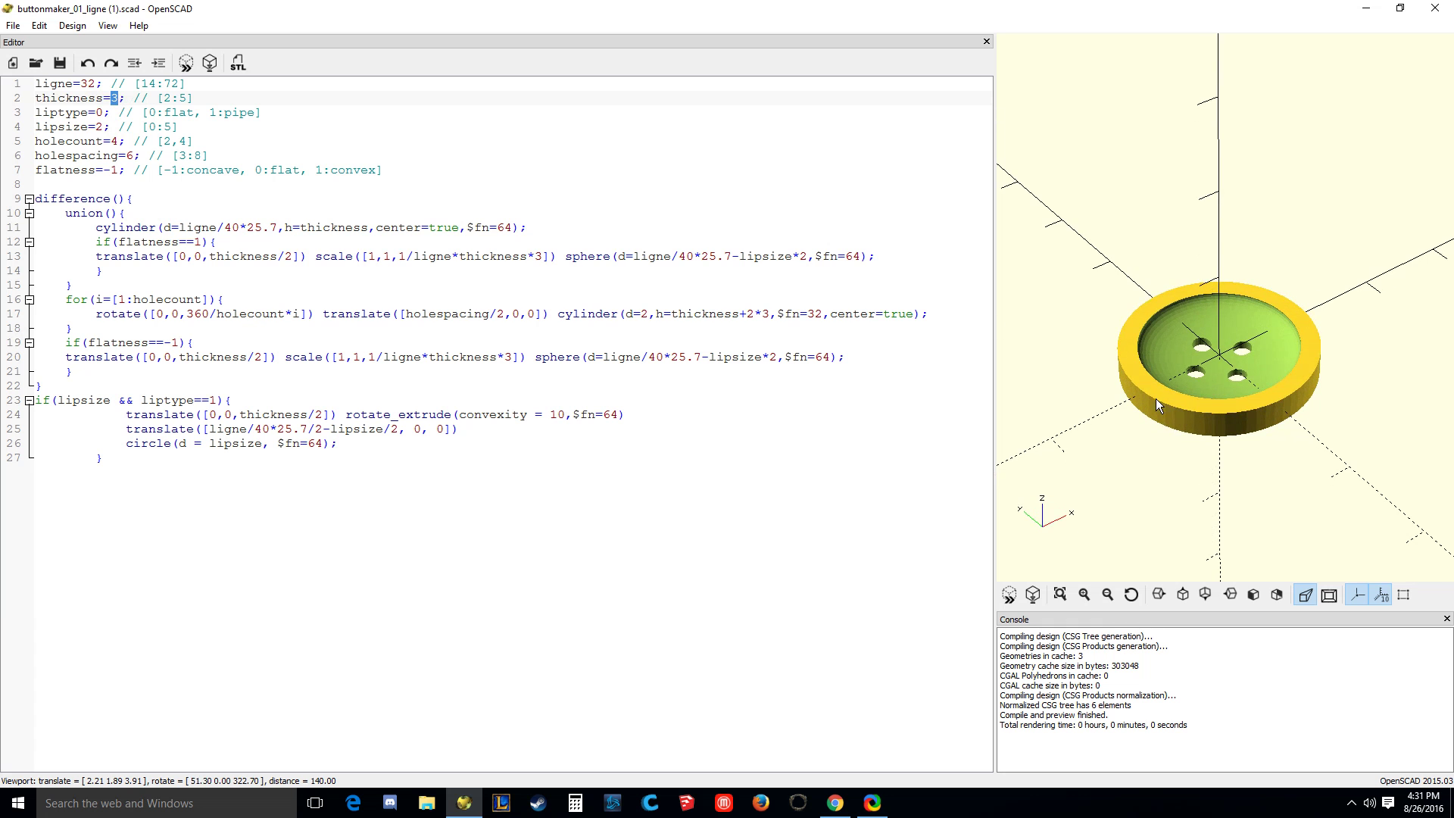
{"action": "left_click", "coordinate": [90, 83]}
{"action": "left_click_drag", "start_coordinate": [96, 84], "coordinate": [82, 83]}
{"action": "type", "text": "60"}
Change thickness on line 2 from 3 to 4
{"action": "double_click", "coordinate": [115, 99]}
{"action": "left_click_drag", "start_coordinate": [1115, 366], "coordinate": [1147, 380]}
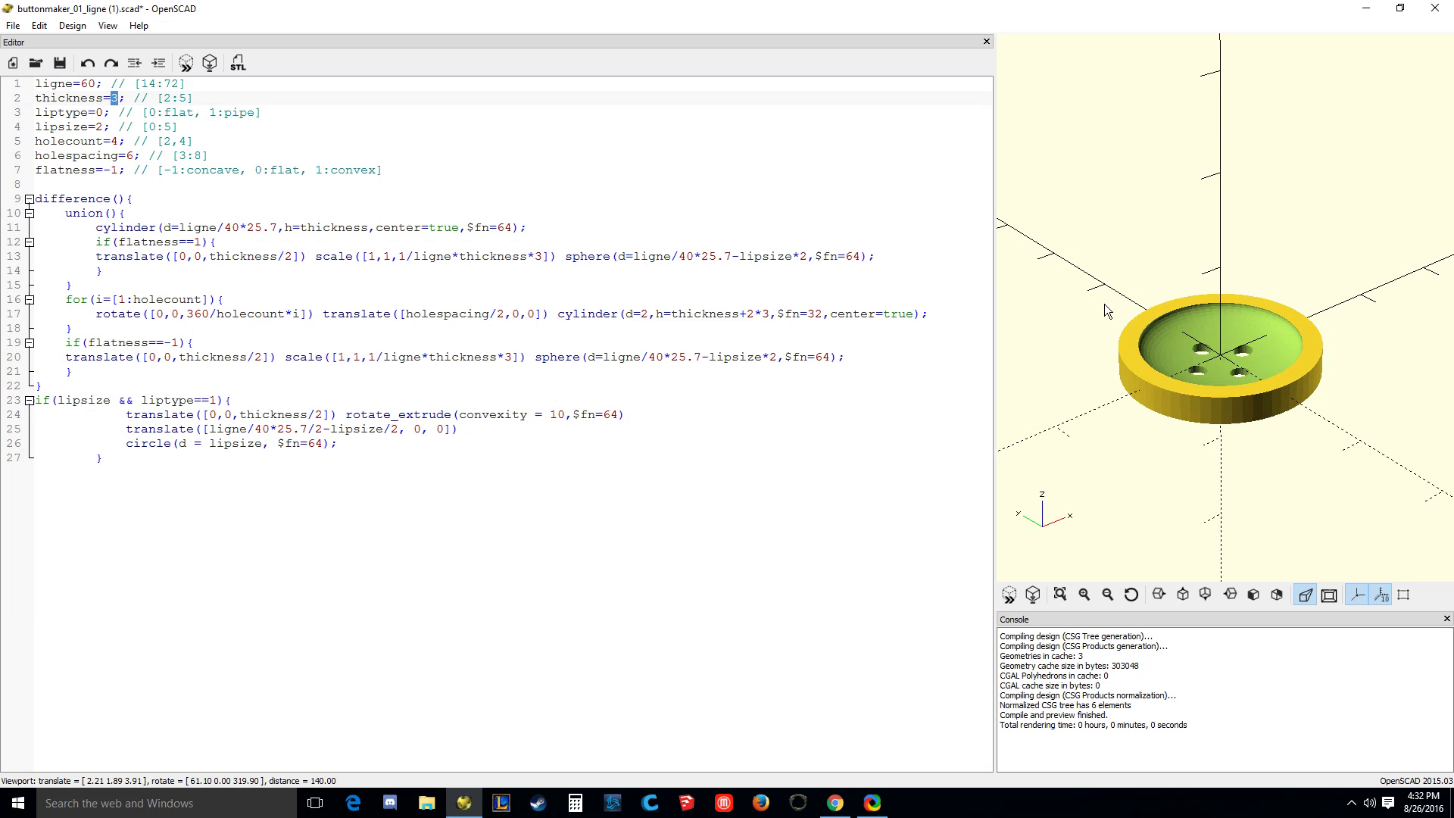
{"action": "type", "text": "4"}
{"action": "mouse_move", "coordinate": [1238, 436]}
{"action": "left_mouse_down"}
{"action": "mouse_move", "coordinate": [1238, 314]}
{"action": "mouse_move", "coordinate": [1238, 449]}
{"action": "left_mouse_up"}
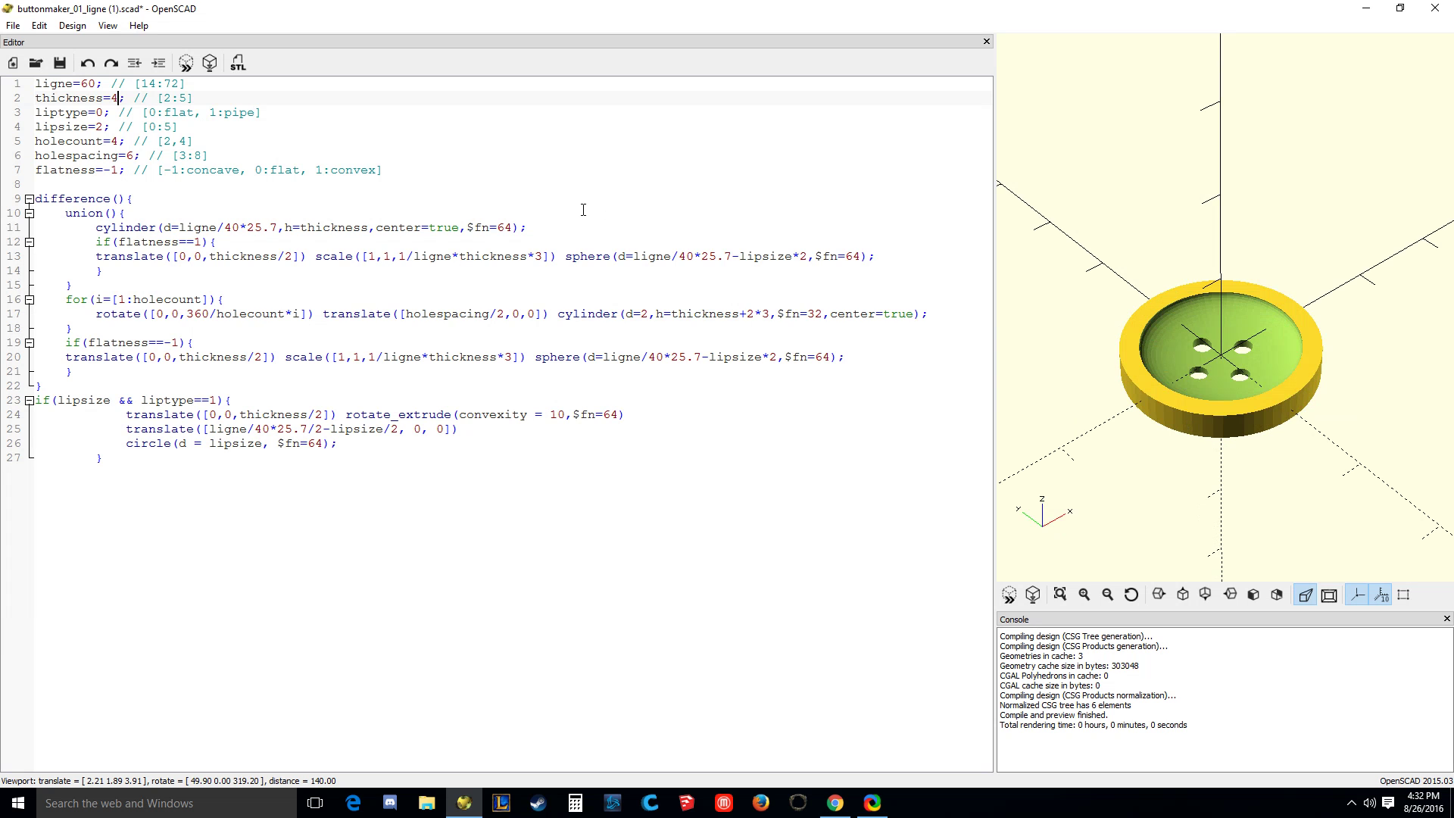
{"action": "double_click", "coordinate": [99, 85]}
{"action": "left_click", "coordinate": [115, 99]}
{"action": "left_click", "coordinate": [99, 113]}
{"action": "left_click", "coordinate": [88, 84]}
Preview the enlarged button, then set liptype to 1 to add a pipe lip
{"action": "key", "text": "F5"}
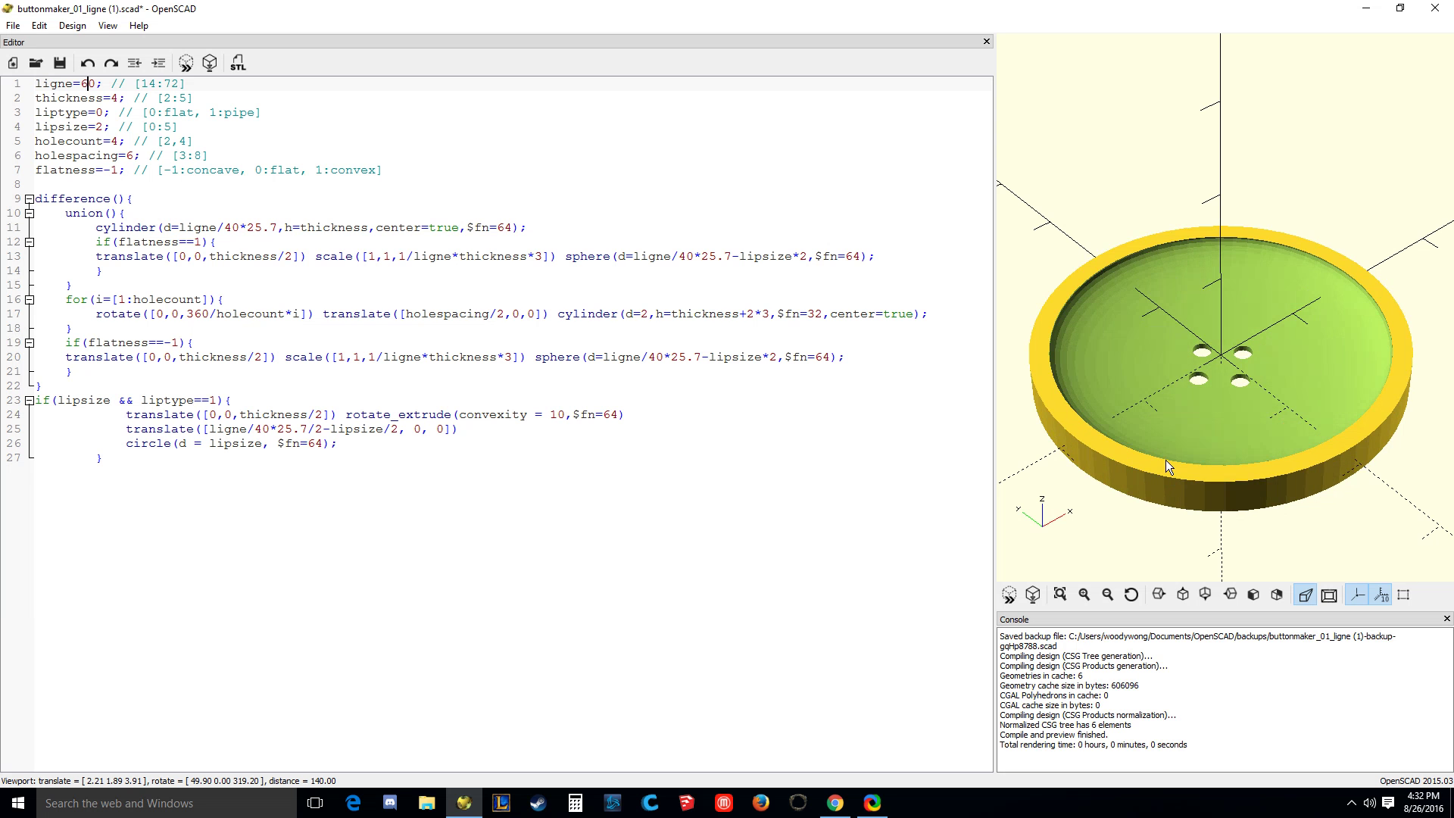
{"action": "left_click_drag", "start_coordinate": [1261, 466], "coordinate": [1297, 395]}
{"action": "scroll", "coordinate": [1273, 452], "scroll_direction": "down", "scroll_amount": 4}
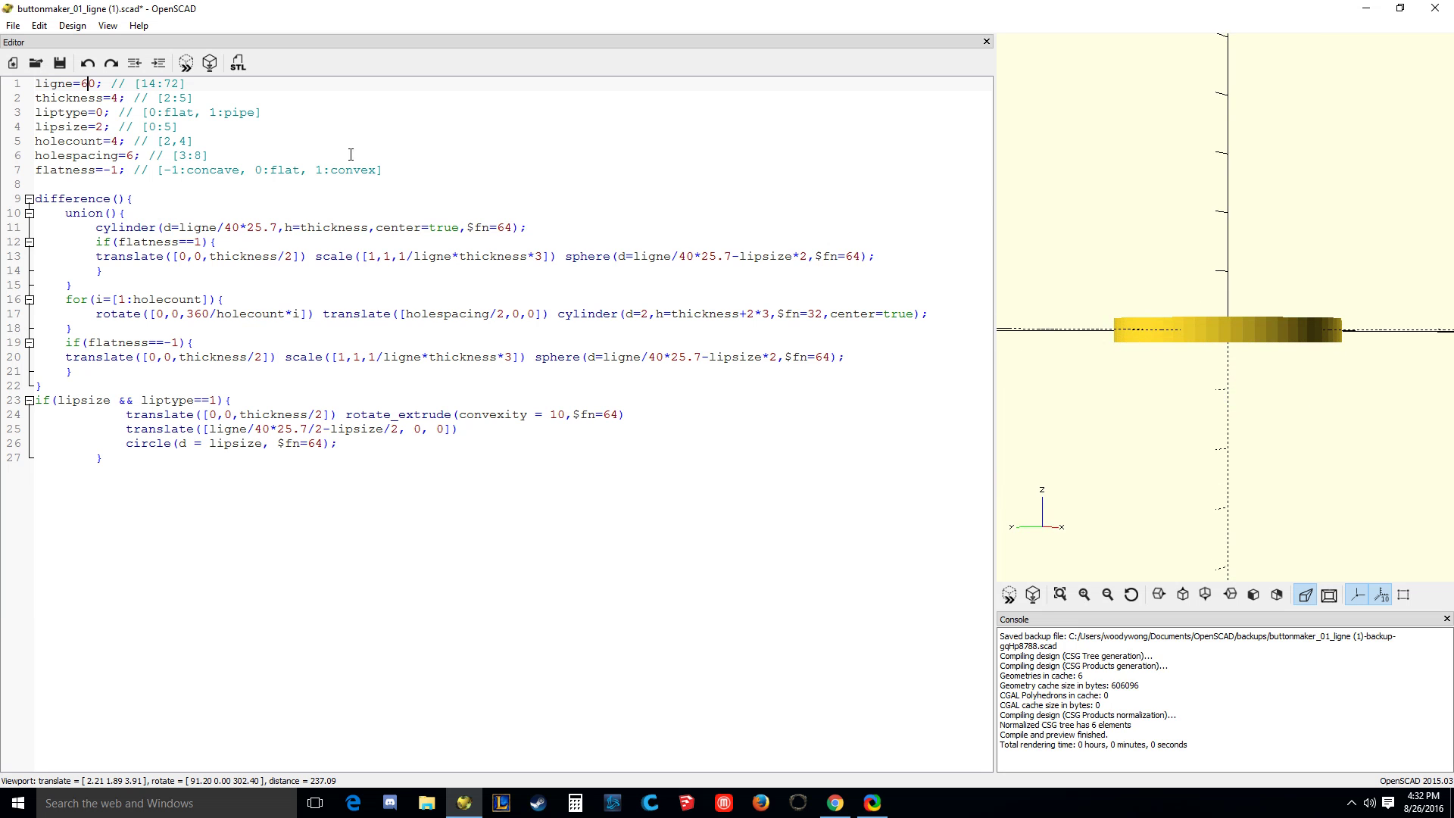
{"action": "double_click", "coordinate": [97, 112]}
{"action": "type", "text": "1"}
{"action": "key", "text": "F5"}
{"action": "left_click_drag", "start_coordinate": [1201, 74], "coordinate": [1170, 270]}
{"action": "scroll", "coordinate": [1052, 347], "scroll_direction": "up", "scroll_amount": 6}
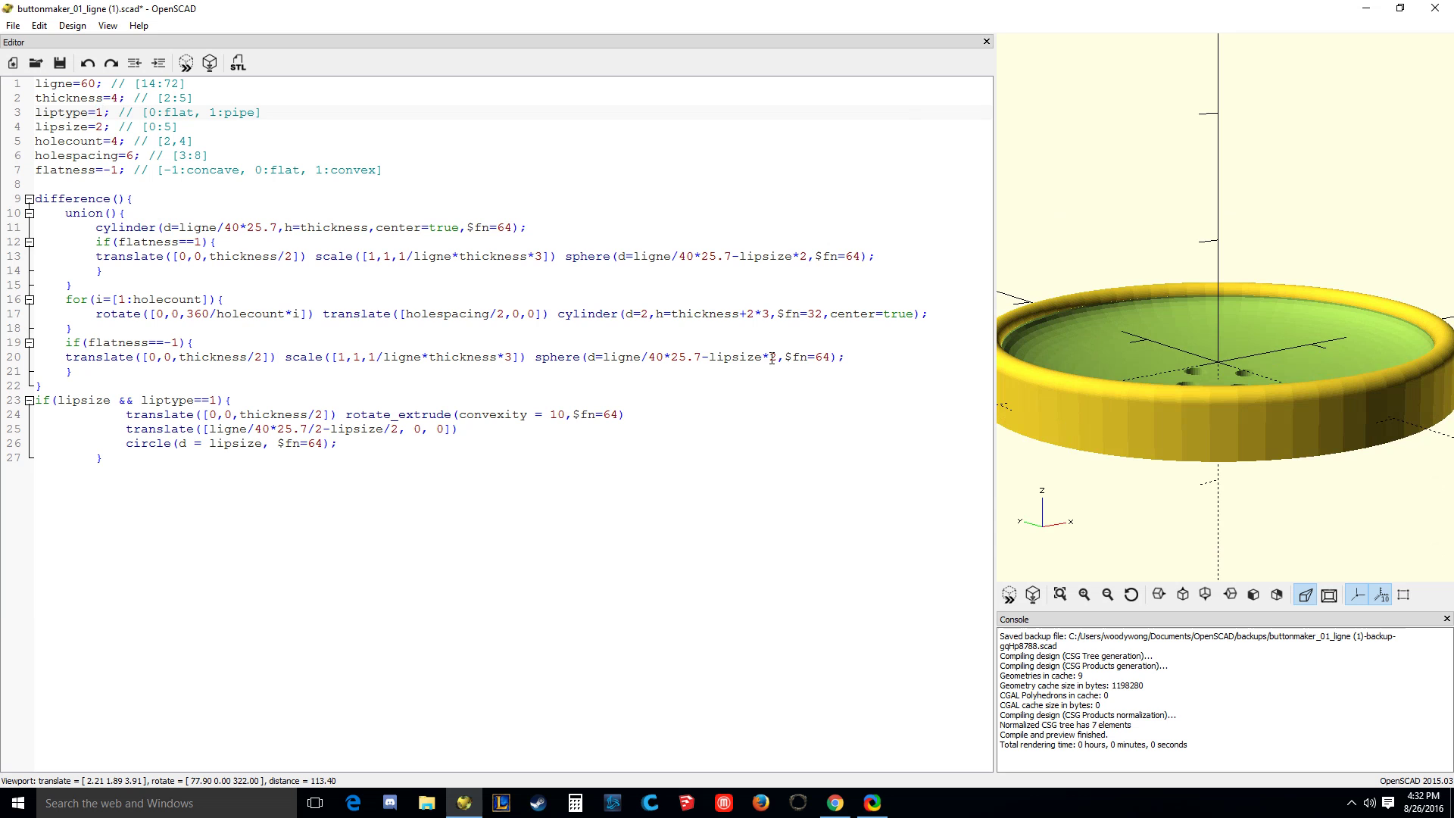
Set lipsize from 2 to 5 and inspect the thicker rim
{"action": "double_click", "coordinate": [98, 127]}
{"action": "type", "text": "5"}
{"action": "key", "text": "F5"}
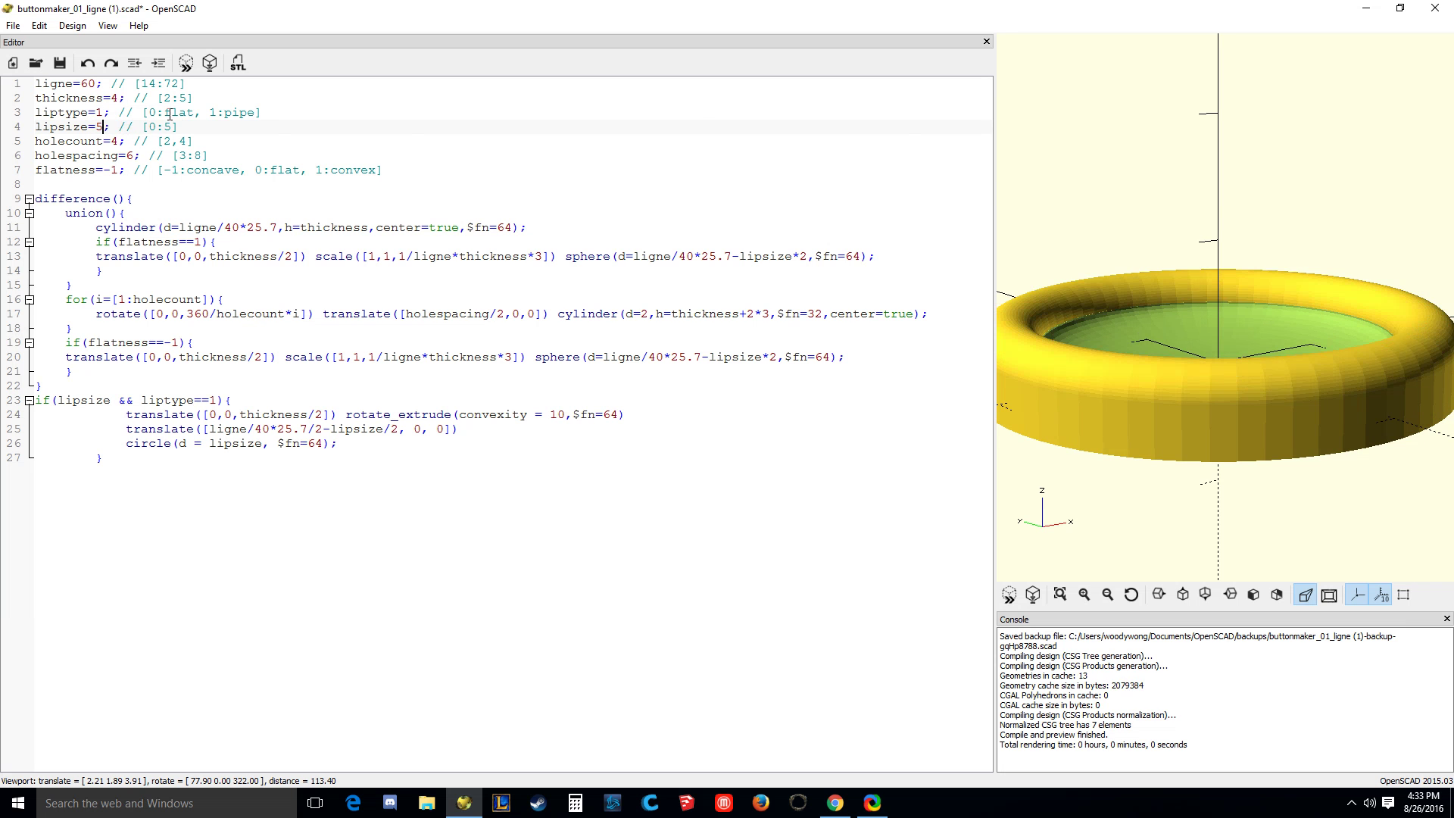
{"action": "left_click_drag", "start_coordinate": [1091, 250], "coordinate": [1176, 247]}
{"action": "scroll", "coordinate": [1178, 255], "scroll_direction": "down", "scroll_amount": 5}
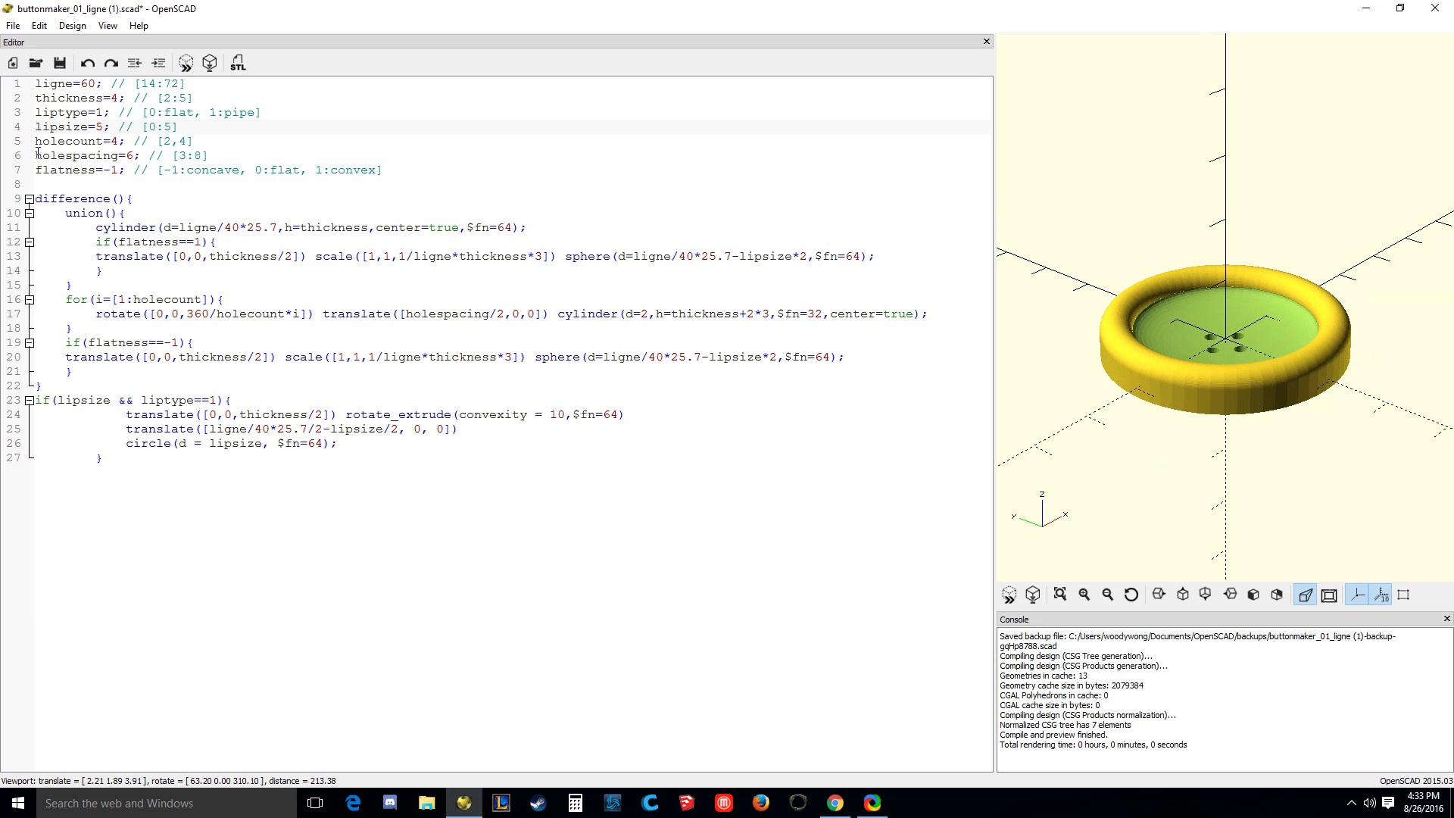
{"action": "left_click", "coordinate": [111, 142]}
{"action": "left_click_drag", "start_coordinate": [1093, 321], "coordinate": [1166, 380]}
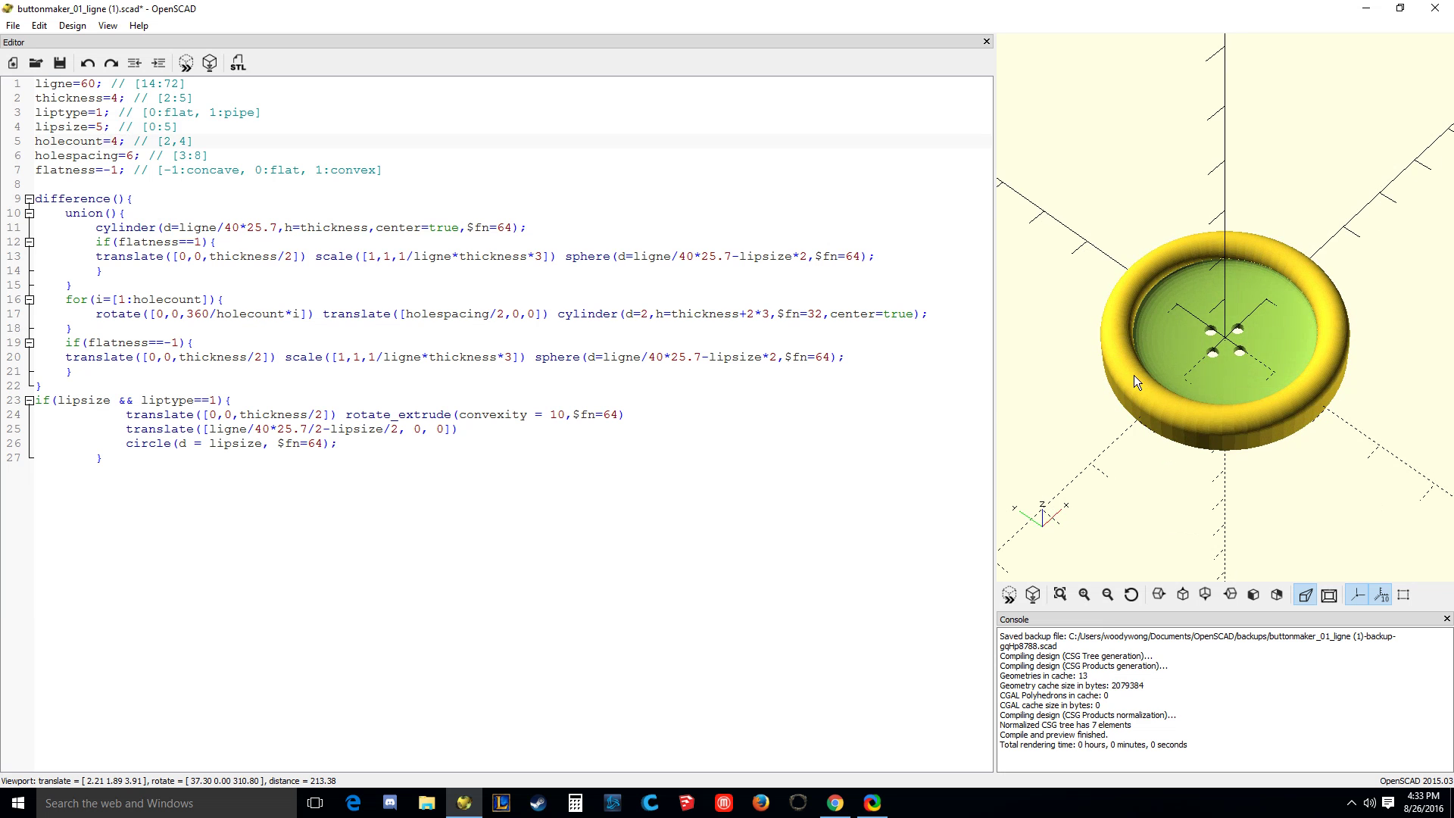
Set holespacing from 6 to 8, re-preview, and select the flatness value -1
{"action": "double_click", "coordinate": [129, 156]}
{"action": "type", "text": "8"}
{"action": "key", "text": "F5"}
{"action": "left_click", "coordinate": [112, 171]}
{"action": "left_click_drag", "start_coordinate": [104, 169], "coordinate": [376, 170]}
{"action": "left_click", "coordinate": [255, 170]}
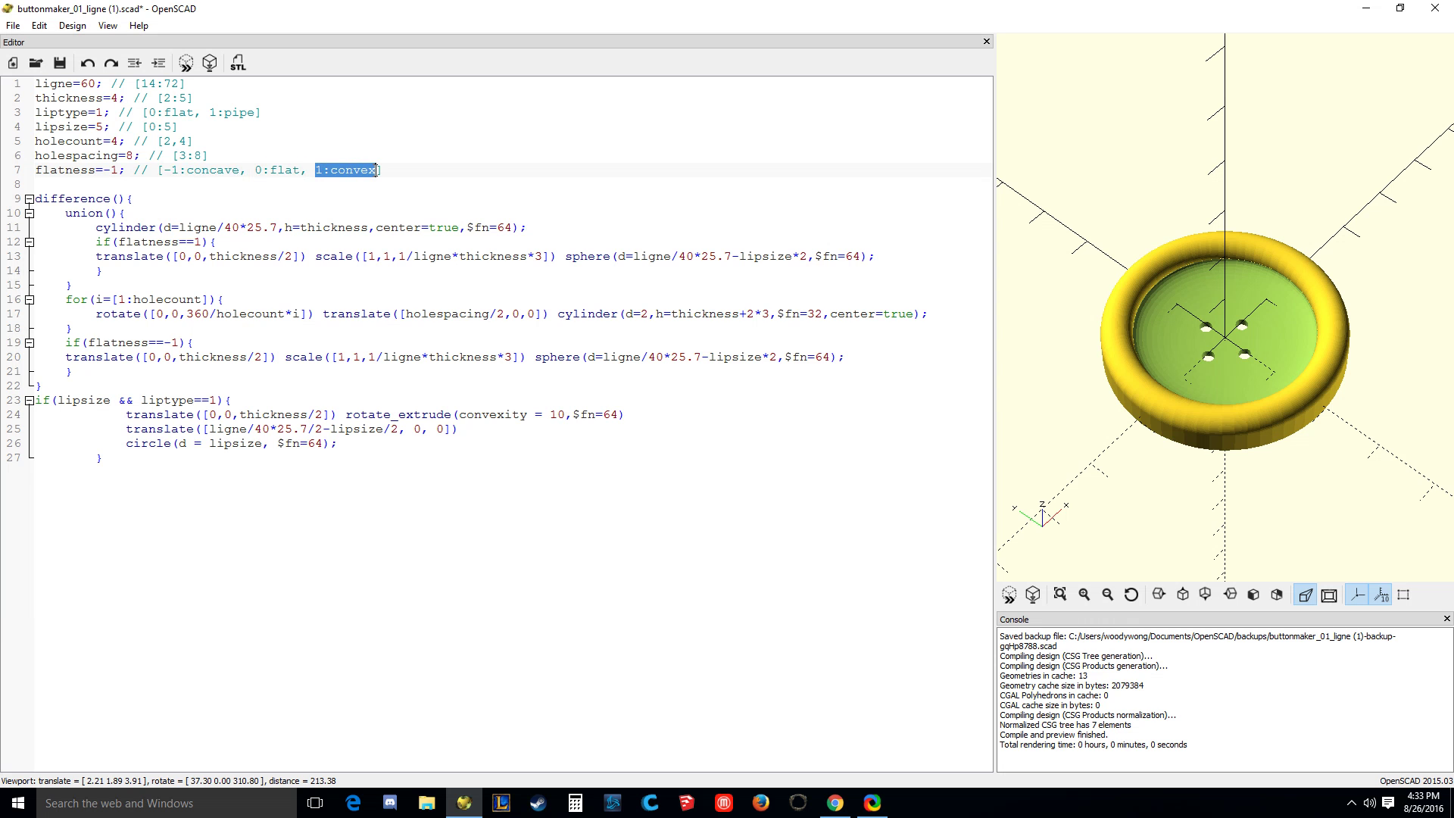
Change flatness from -1 to 1 and orbit the domed button preview
{"action": "left_click", "coordinate": [312, 170]}
{"action": "left_click", "coordinate": [105, 170]}
{"action": "left_click_drag", "start_coordinate": [105, 170], "coordinate": [119, 170]}
{"action": "type", "text": "1"}
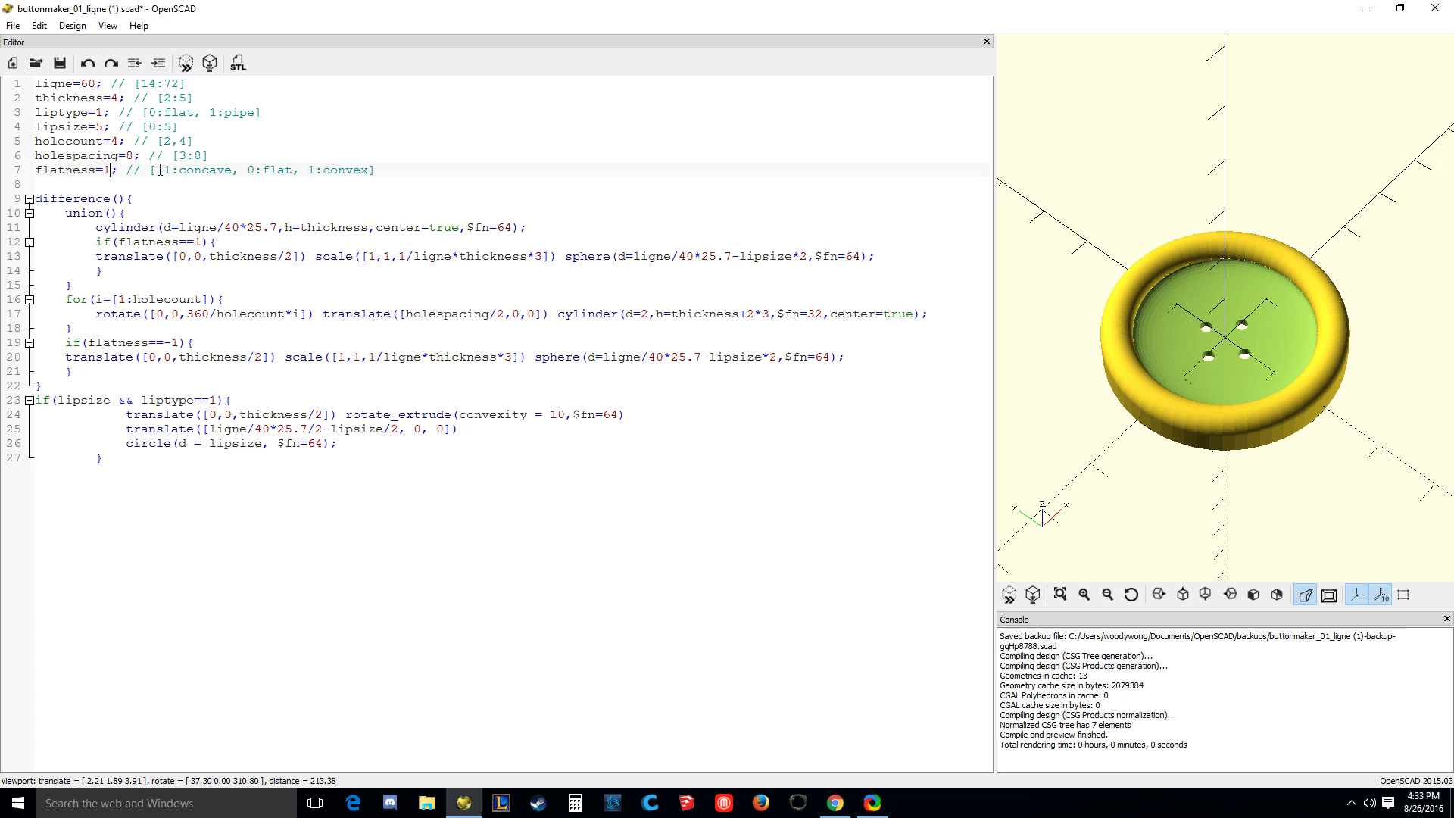
{"action": "key", "text": "F5"}
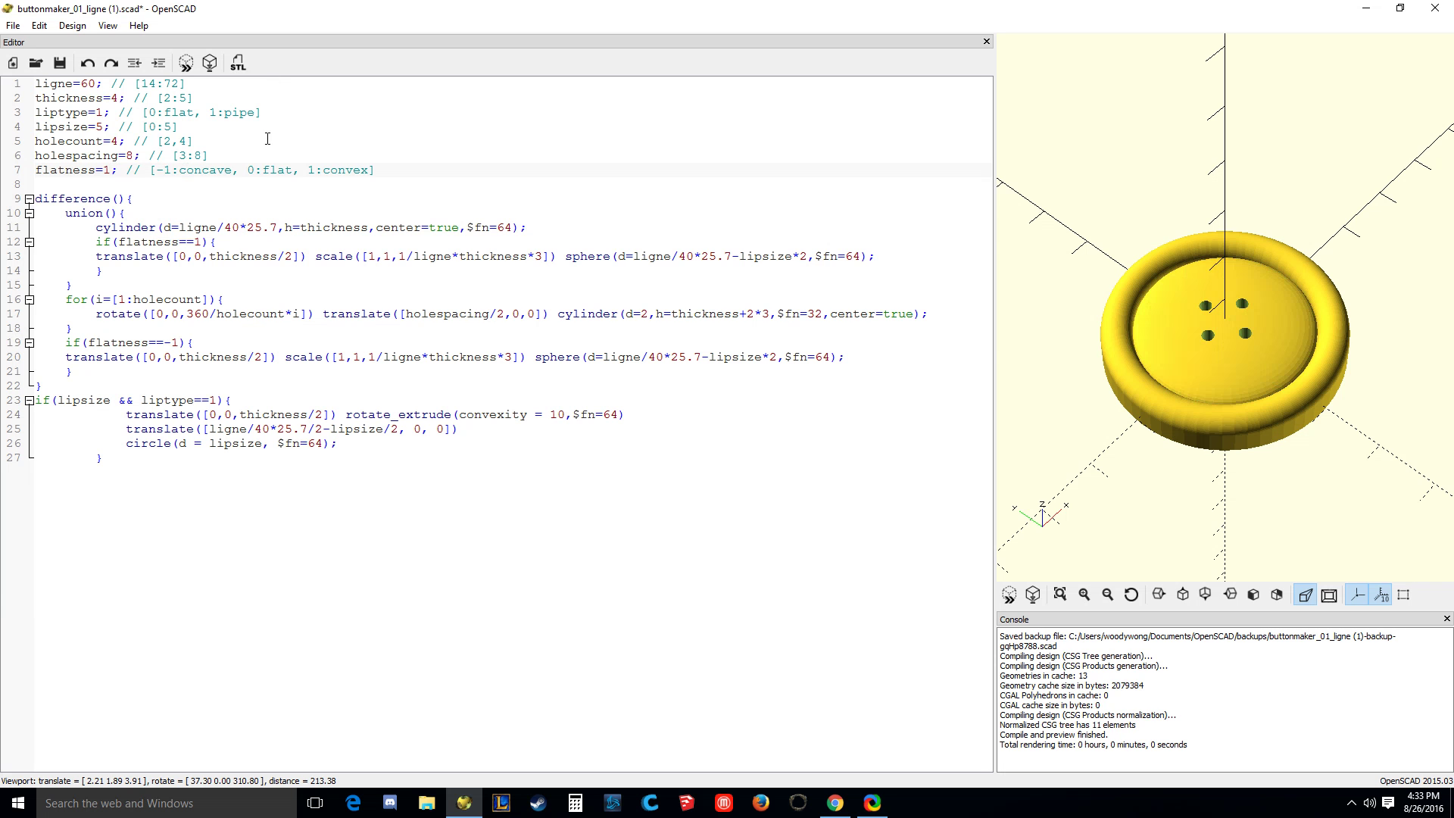
{"action": "left_click_drag", "start_coordinate": [1225, 380], "coordinate": [1222, 356]}
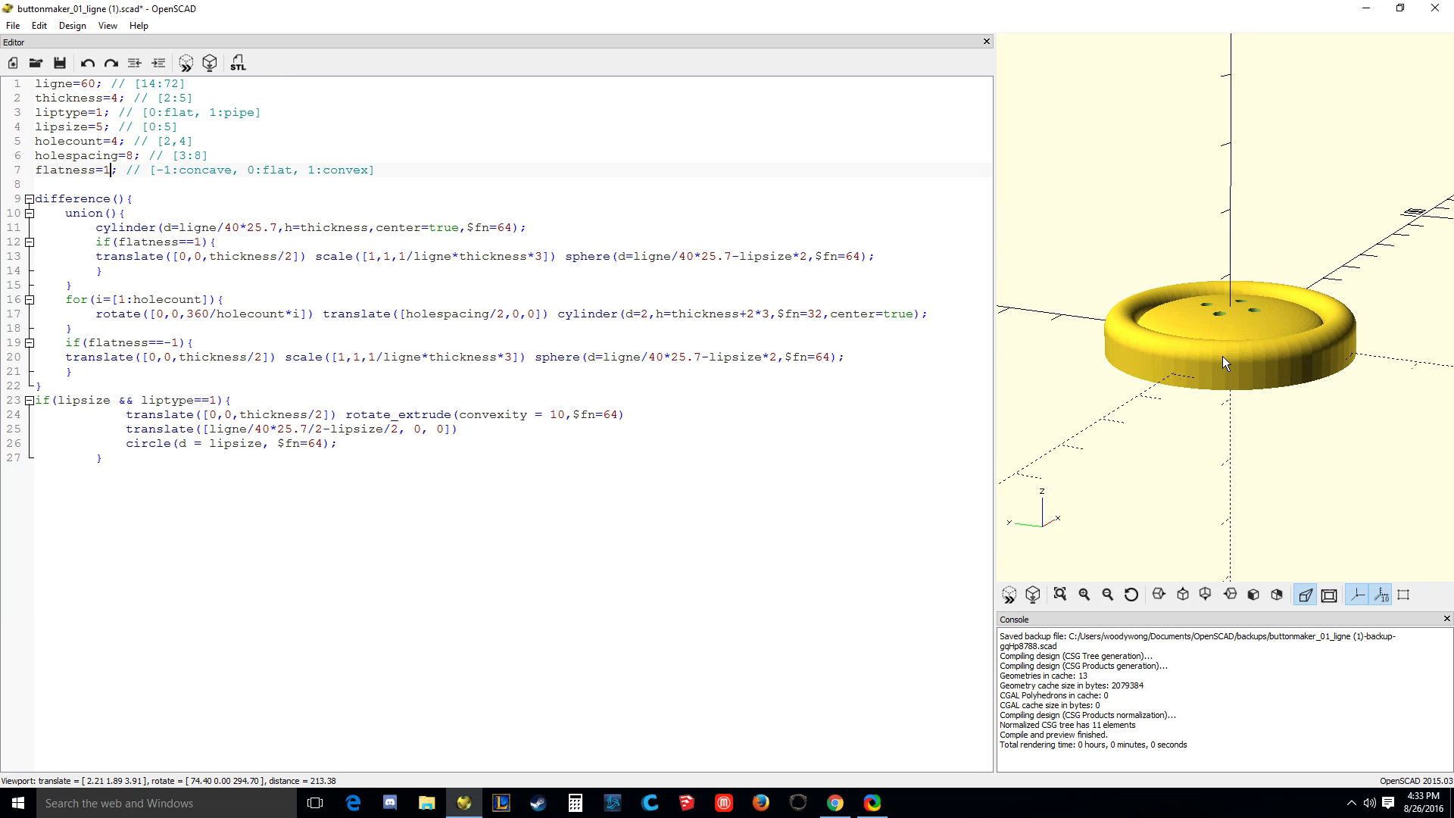
{"action": "left_click_drag", "start_coordinate": [1149, 384], "coordinate": [1178, 392]}
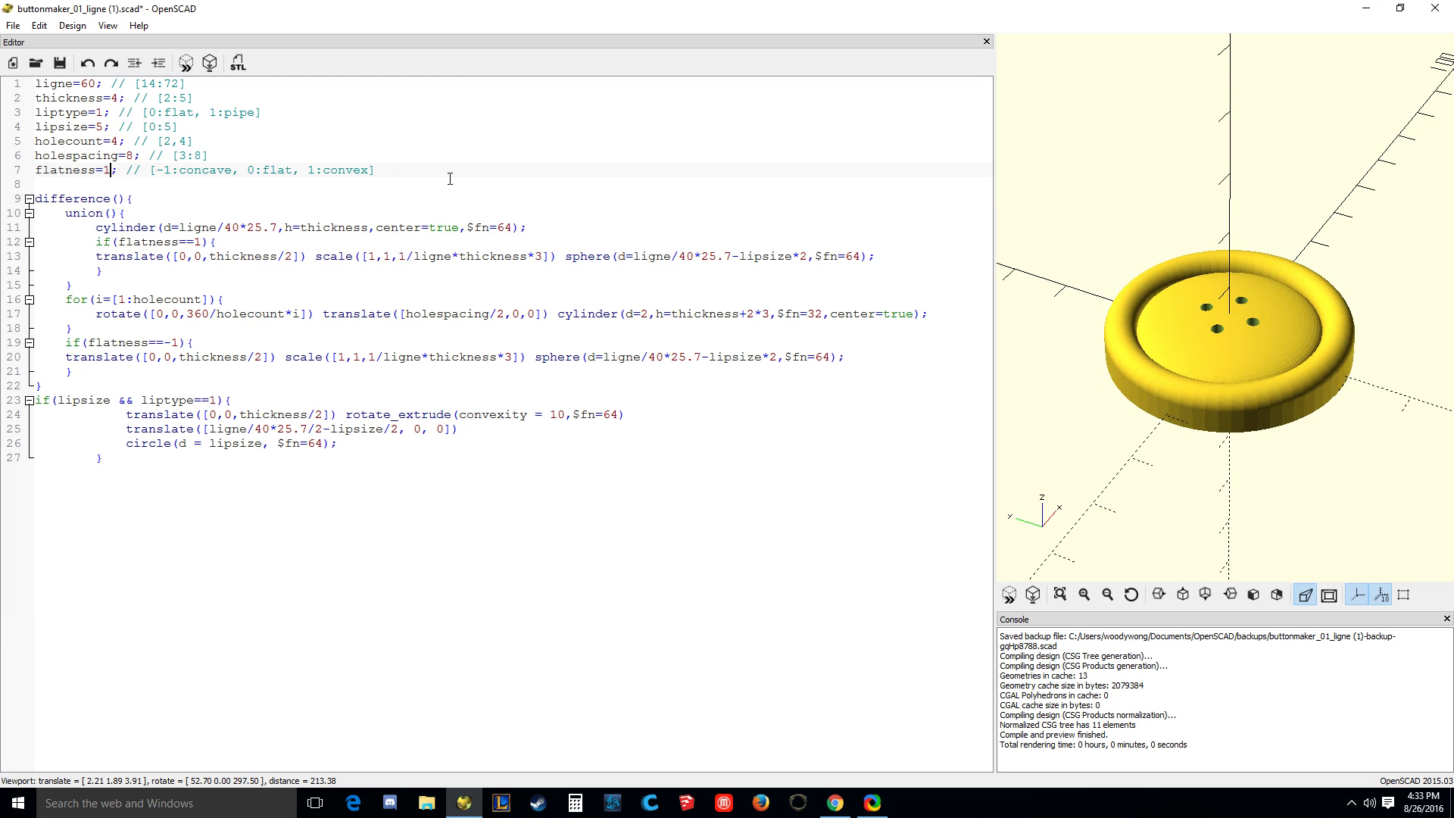
{"action": "left_click_drag", "start_coordinate": [1124, 356], "coordinate": [1189, 436]}
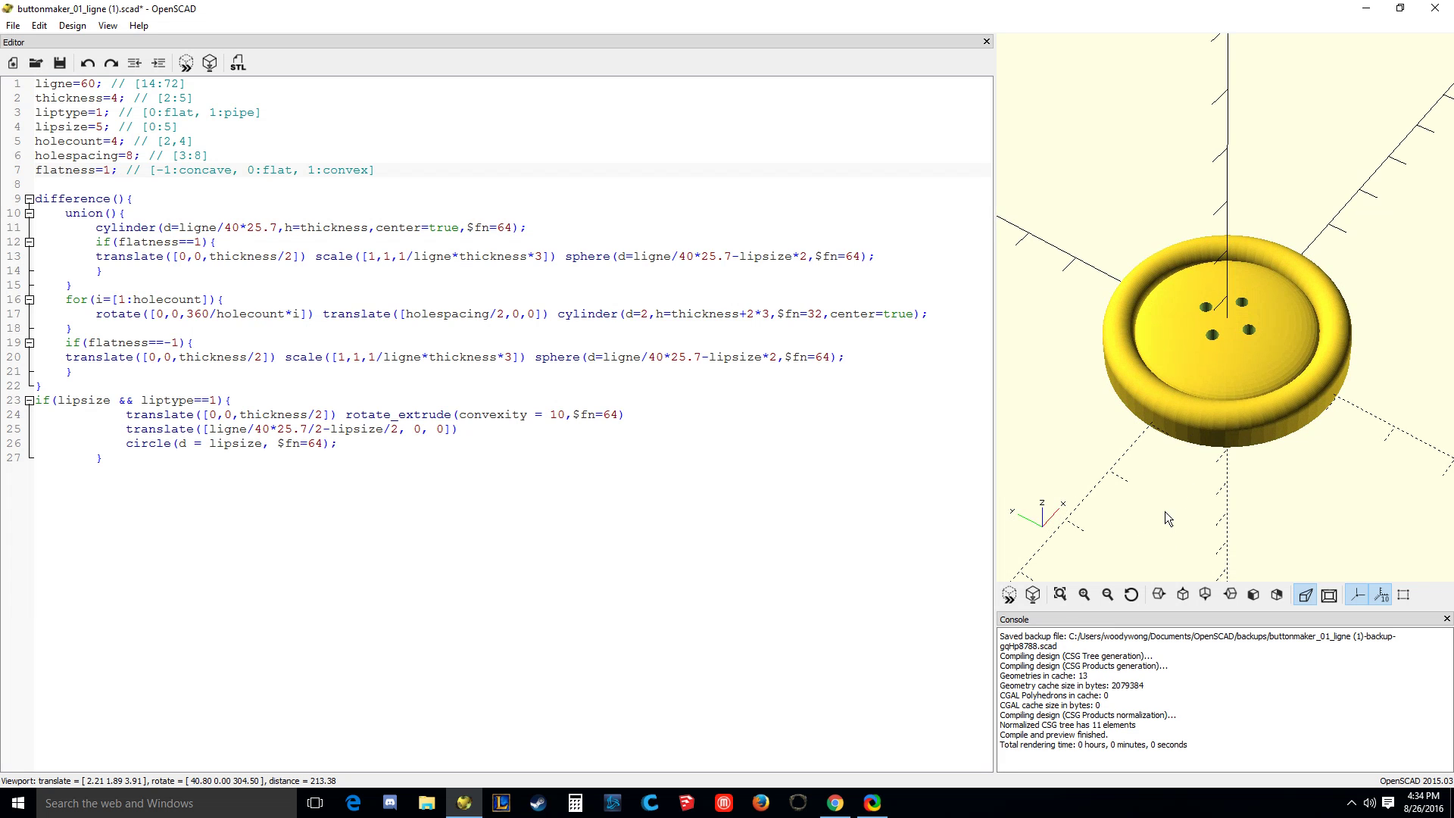
{"action": "left_click_drag", "start_coordinate": [1239, 529], "coordinate": [1282, 518]}
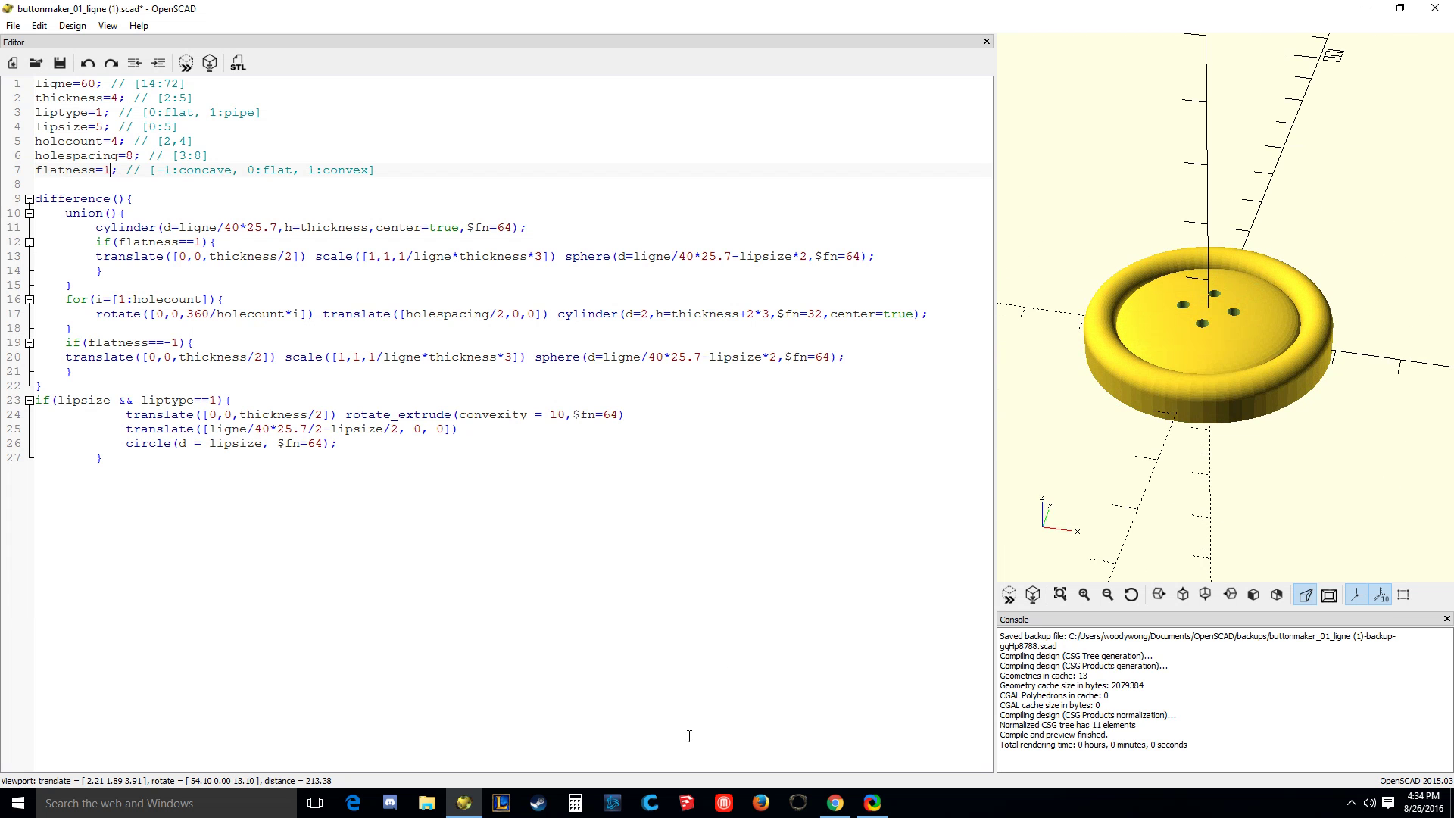
Highlight step 4, 'Compile and render STL', in the workflow notes, then minimize Chrome
{"action": "left_click", "coordinate": [872, 803]}
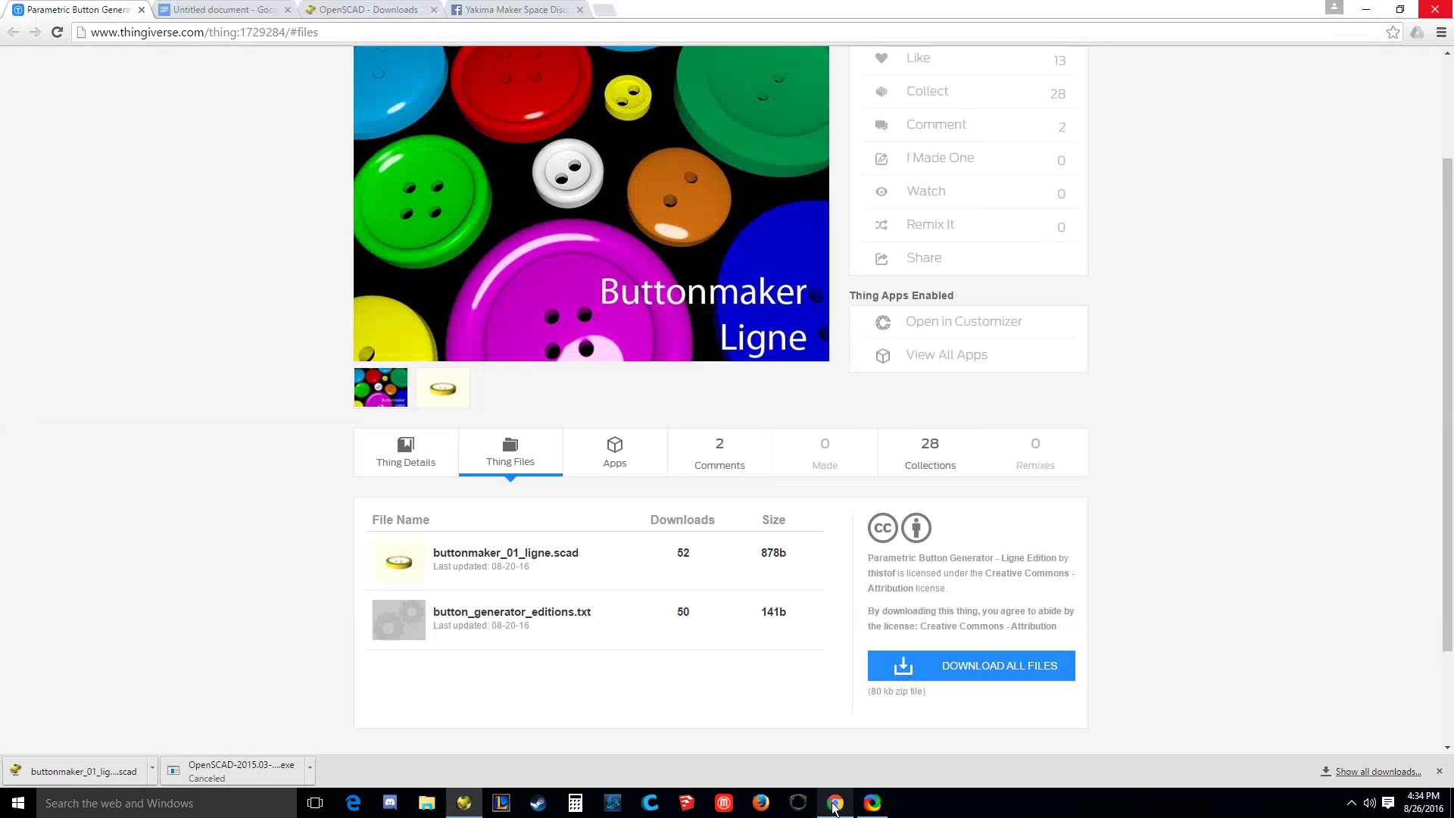
{"action": "key", "text": "ctrl+Tab"}
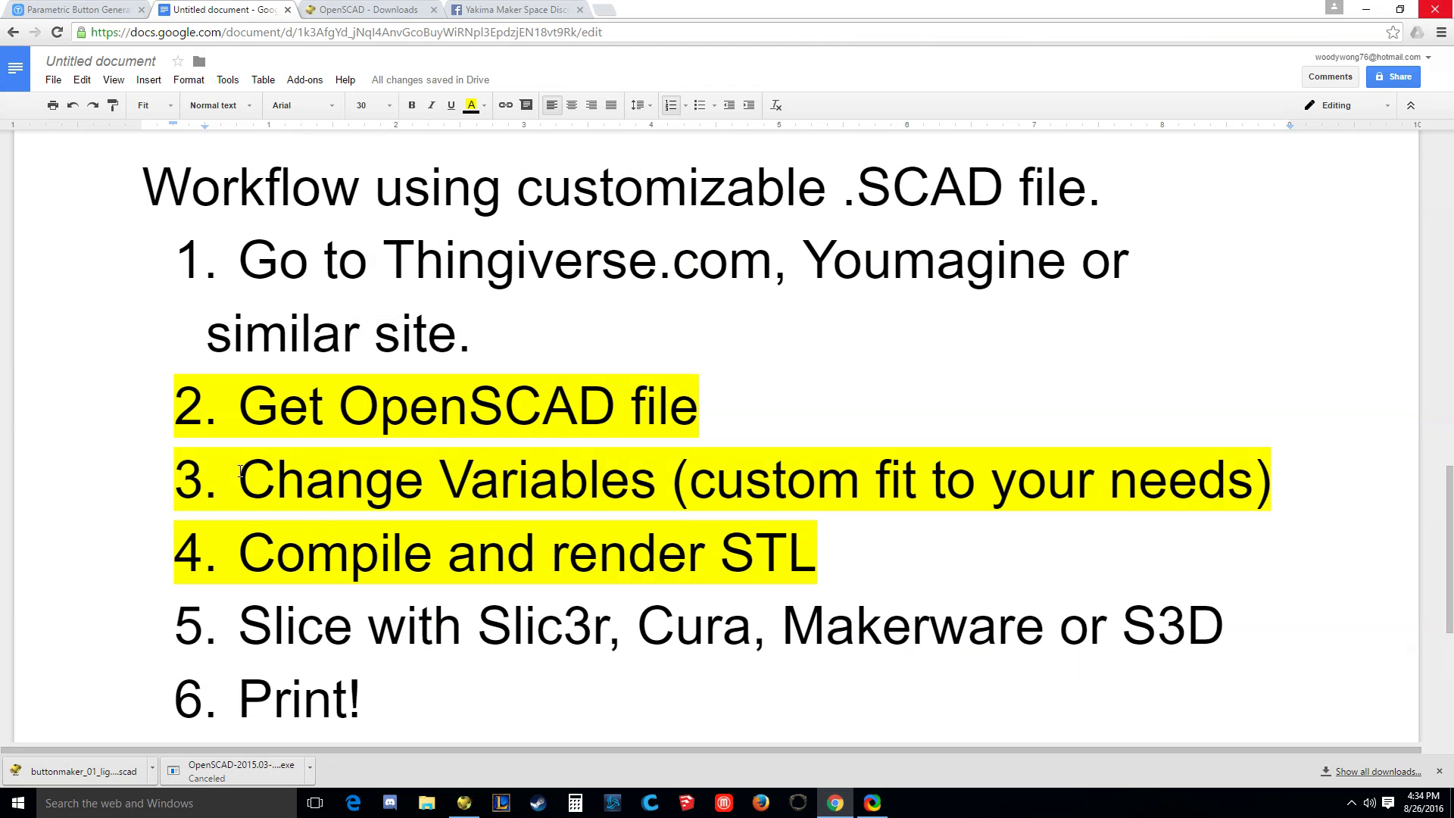
{"action": "double_click", "coordinate": [246, 546]}
{"action": "left_click_drag", "start_coordinate": [570, 544], "coordinate": [860, 555]}
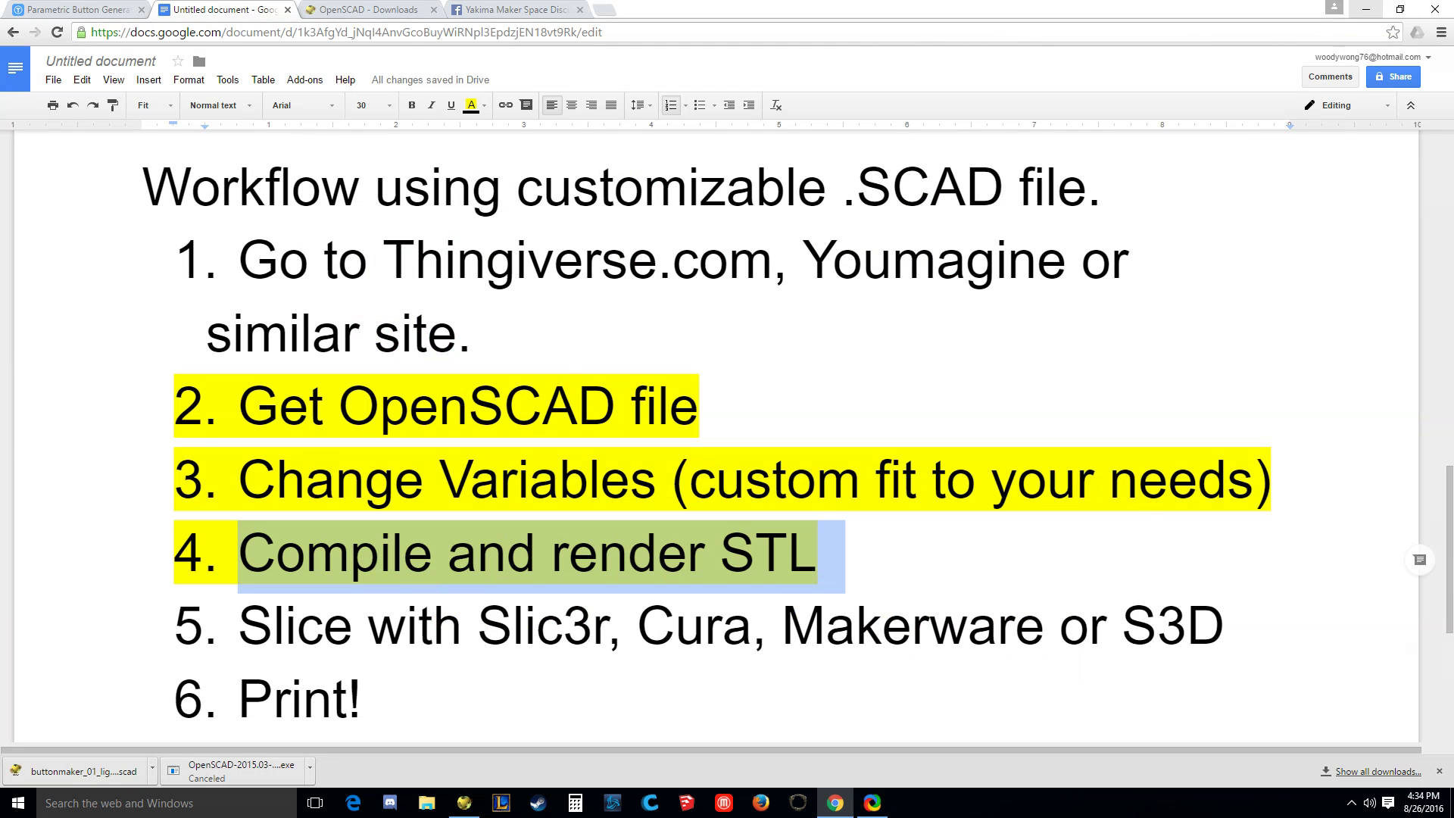
{"action": "left_click", "coordinate": [1365, 9]}
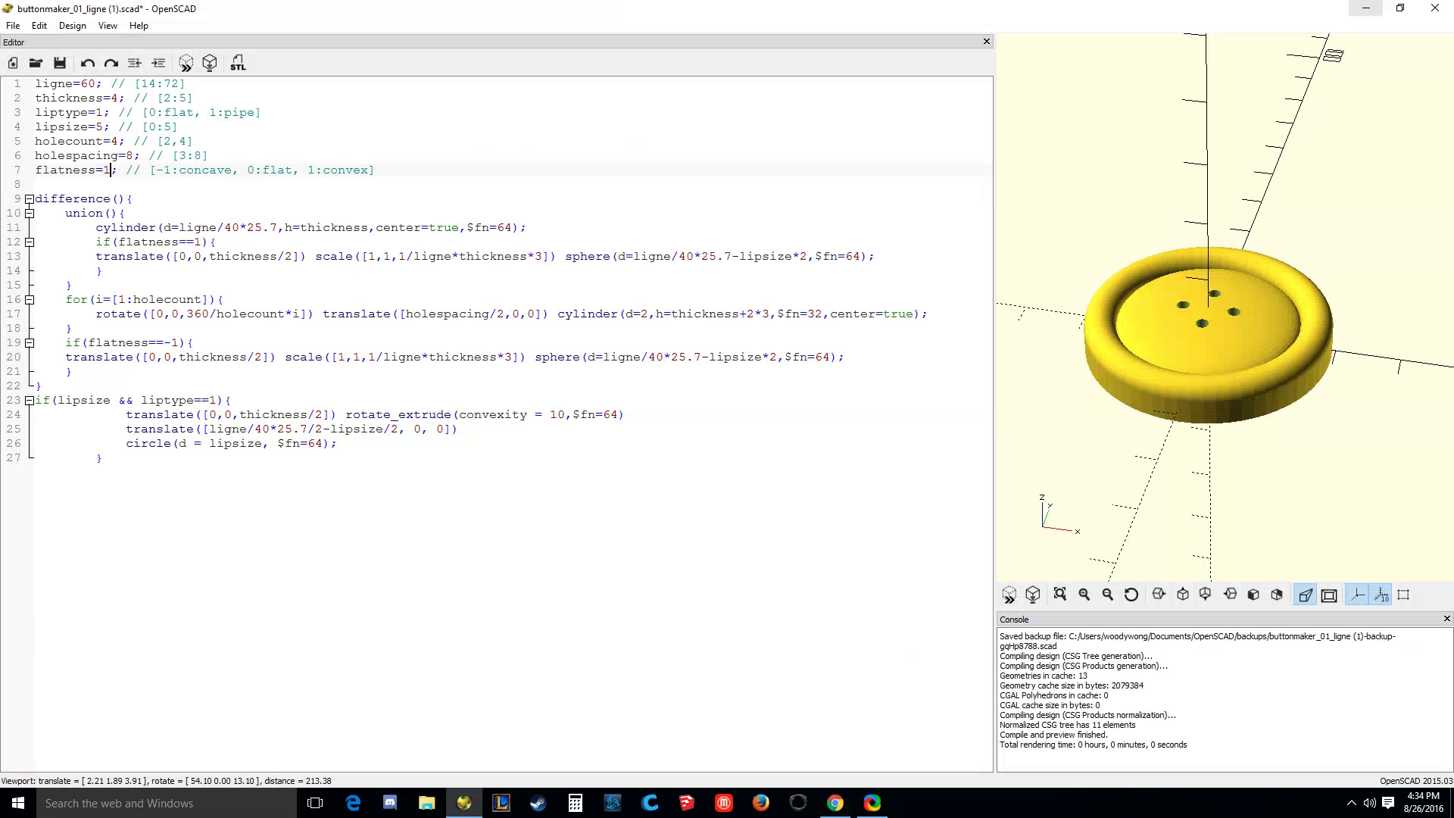
Highlight the seven customizable variable lines (1–7) in the editor
{"action": "left_click_drag", "start_coordinate": [449, 172], "coordinate": [34, 82]}
{"action": "left_click", "coordinate": [459, 184]}
{"action": "left_click_drag", "start_coordinate": [390, 168], "coordinate": [35, 81]}
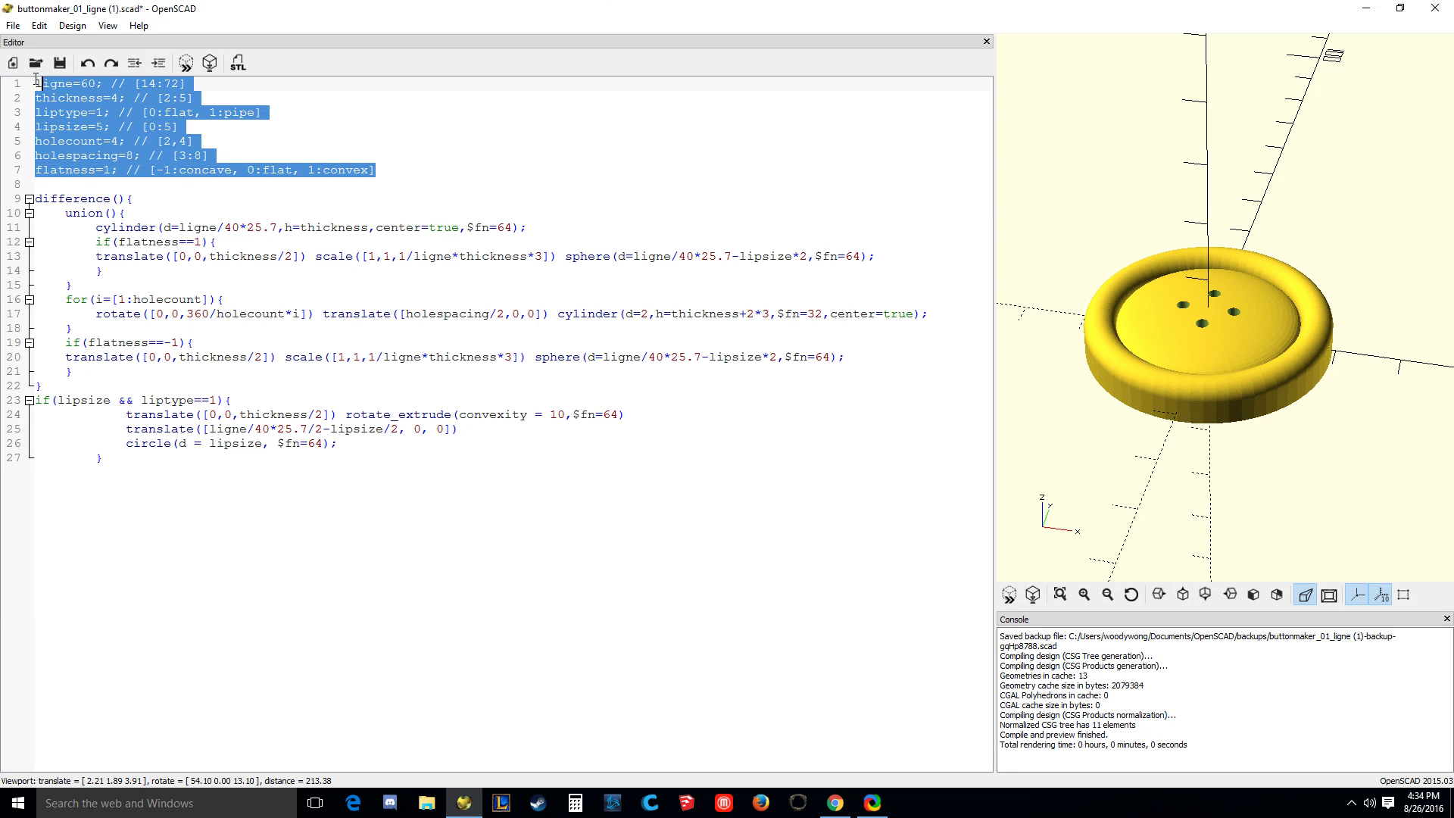
{"action": "left_click", "coordinate": [510, 184]}
Run a full CGAL render of the convex four-hole button with F6 for STL export
{"action": "left_click", "coordinate": [241, 62]}
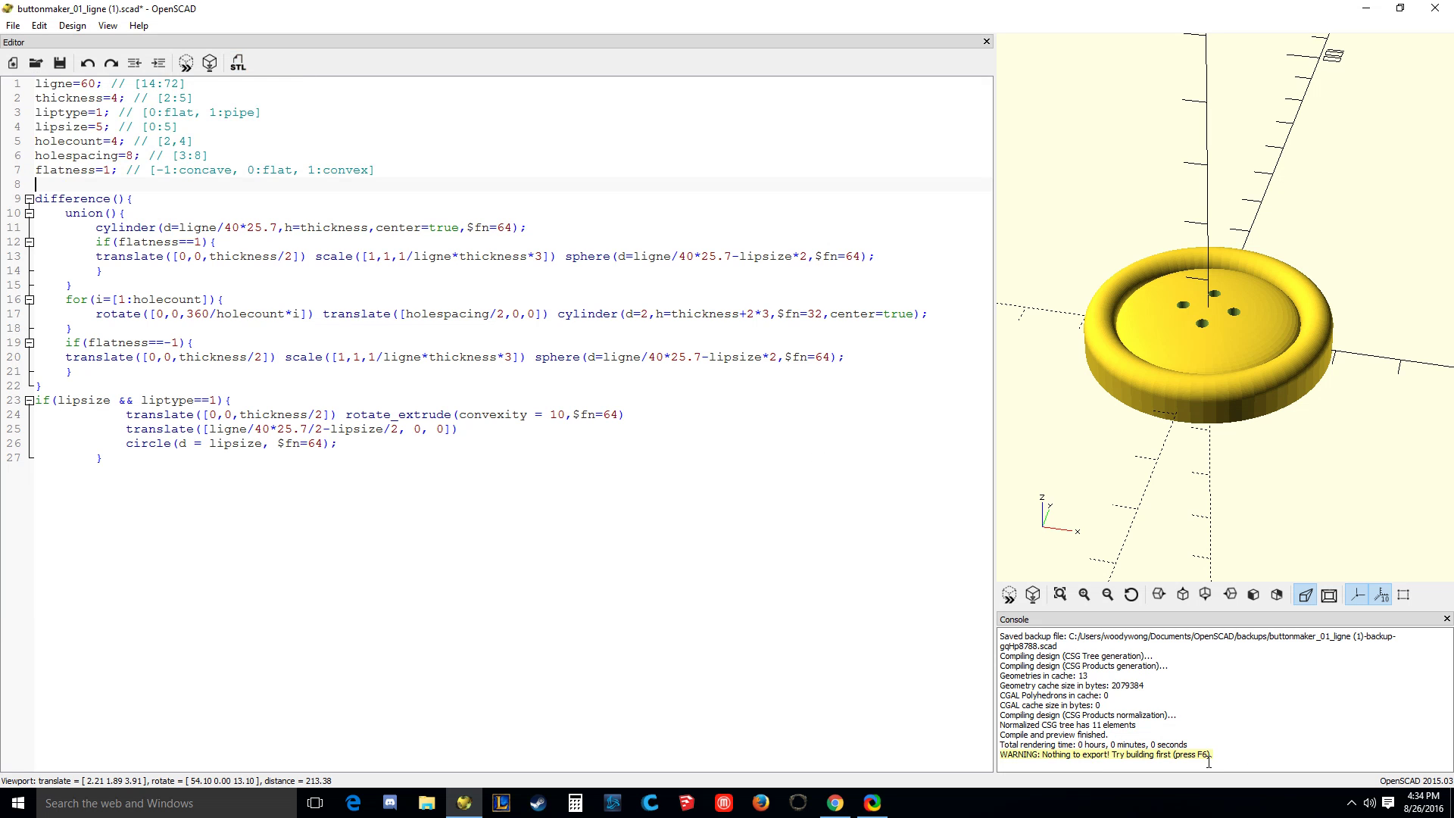
{"action": "key", "text": "F6"}
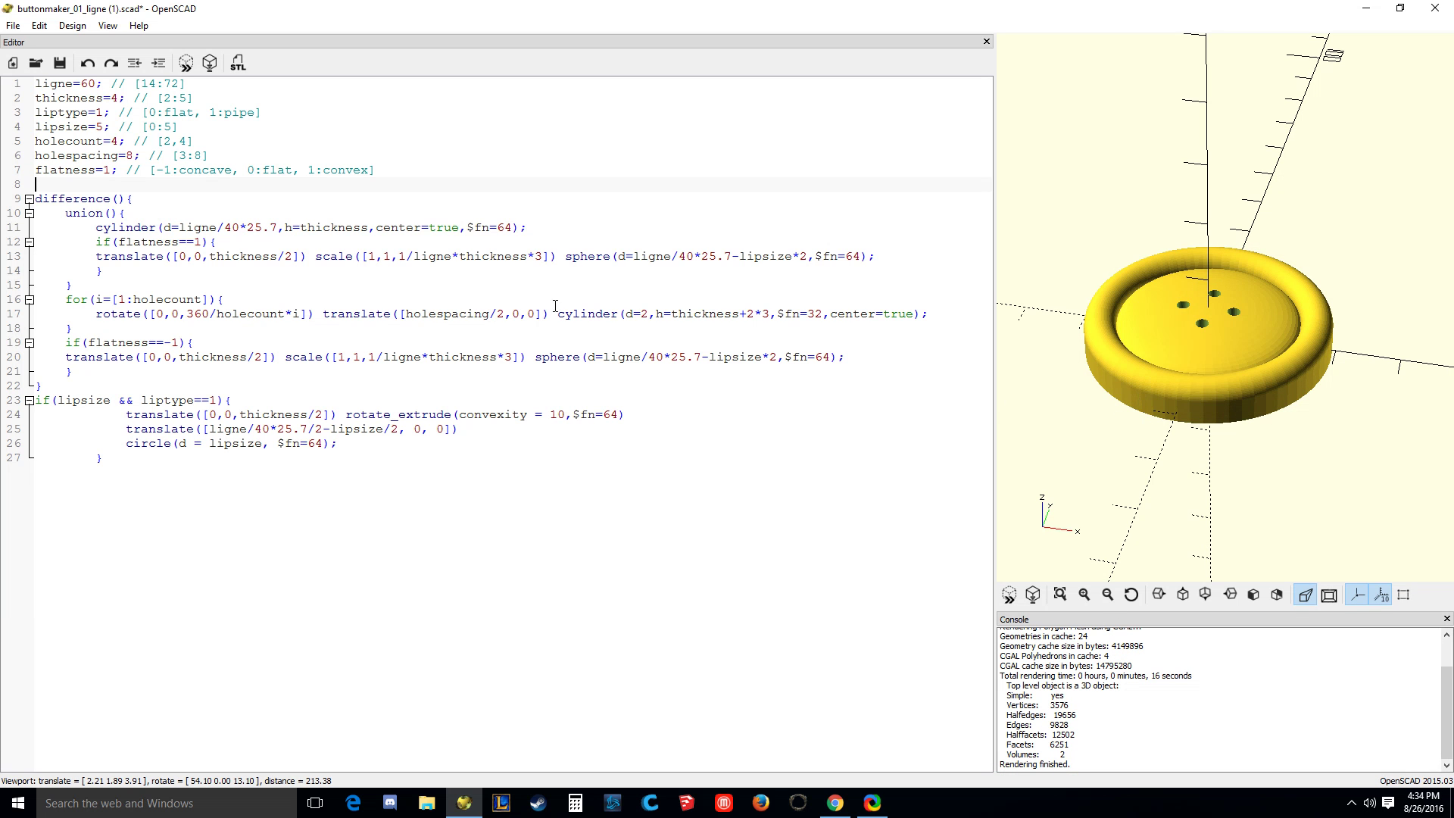
{"action": "left_click", "coordinate": [237, 65]}
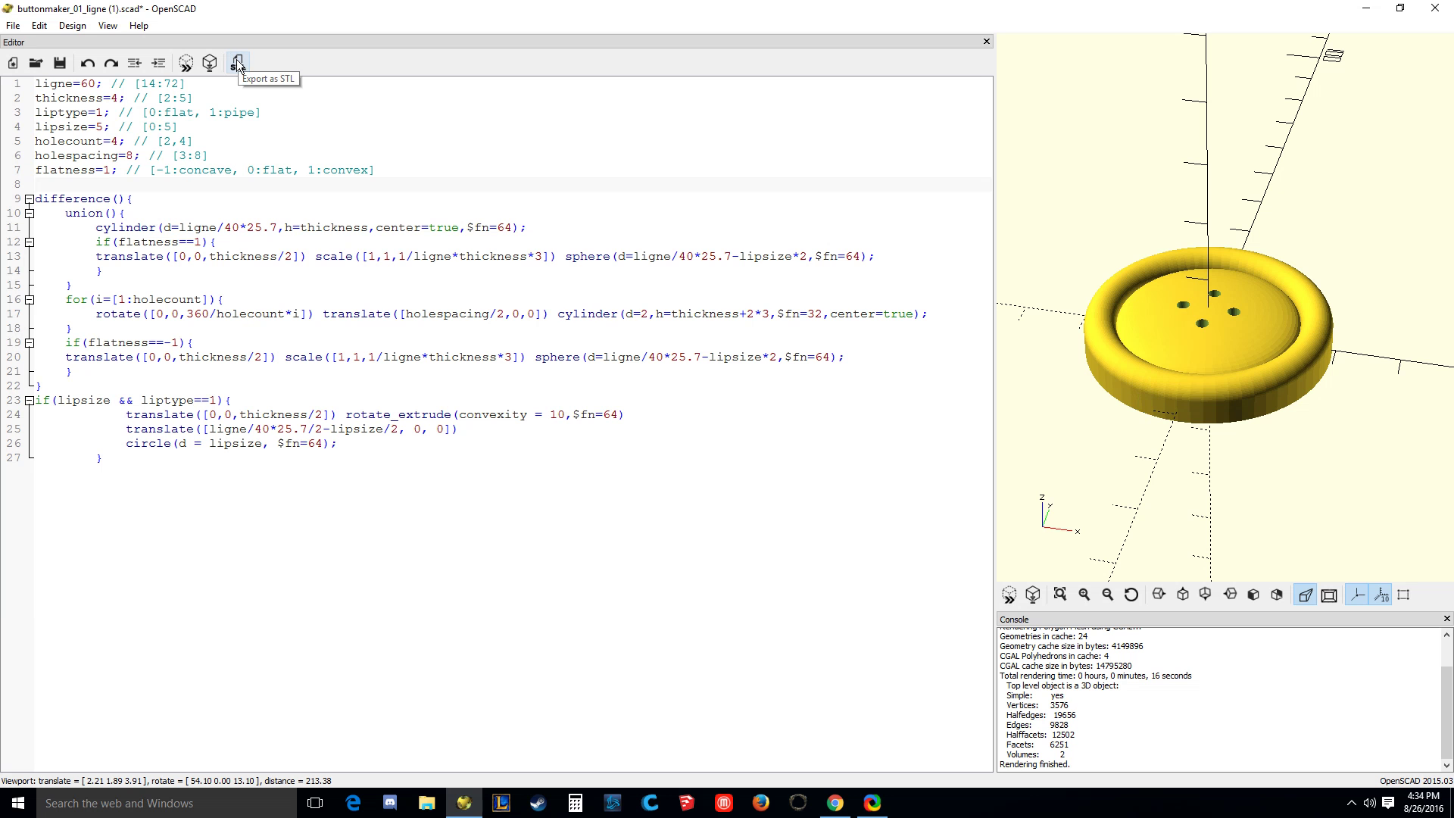
Save the STL export to the Desktop under the file name 'big button'
{"action": "left_click", "coordinate": [238, 65]}
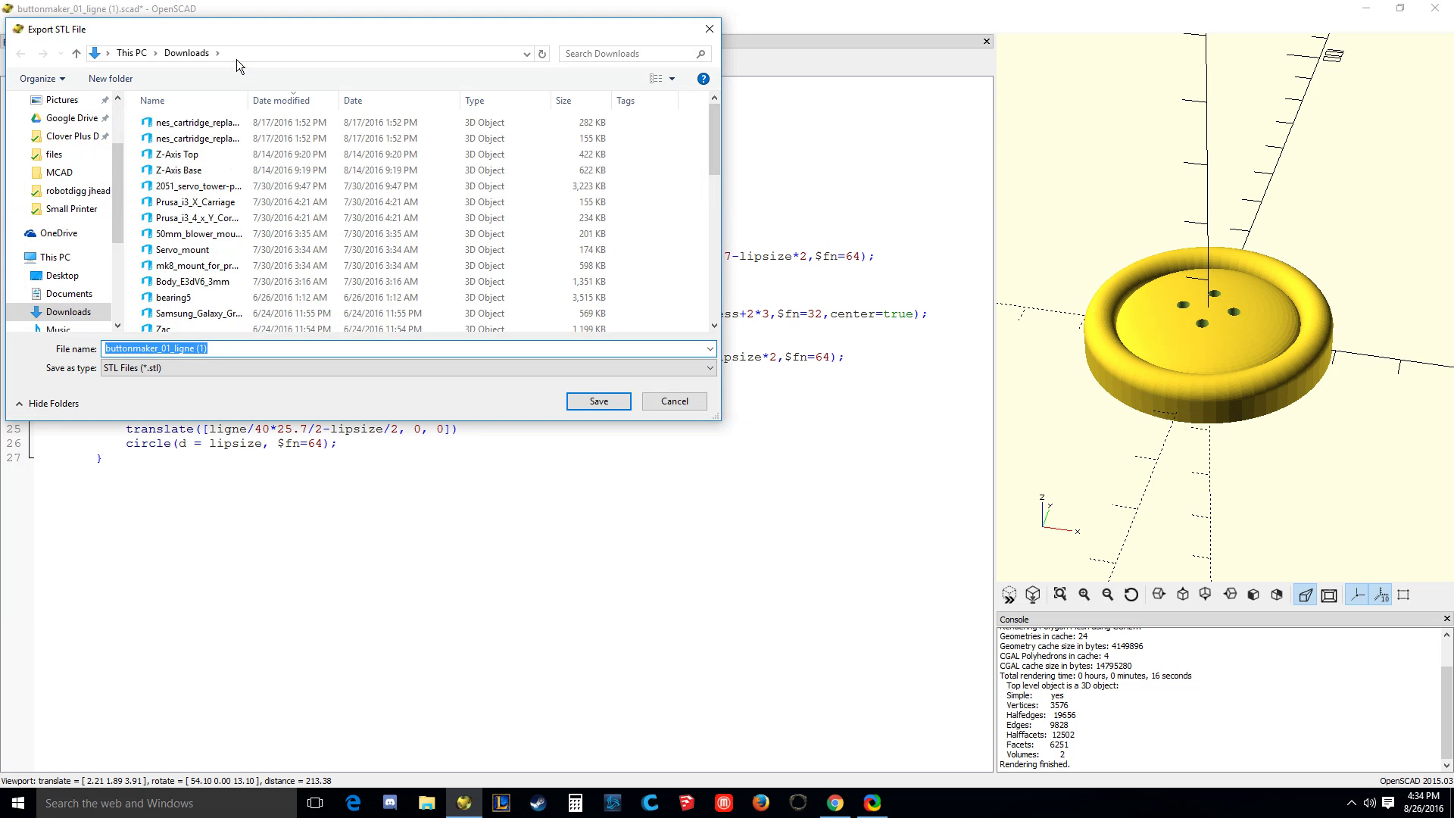
{"action": "left_click", "coordinate": [242, 10]}
{"action": "scroll", "coordinate": [119, 214], "scroll_direction": "up", "scroll_amount": 2}
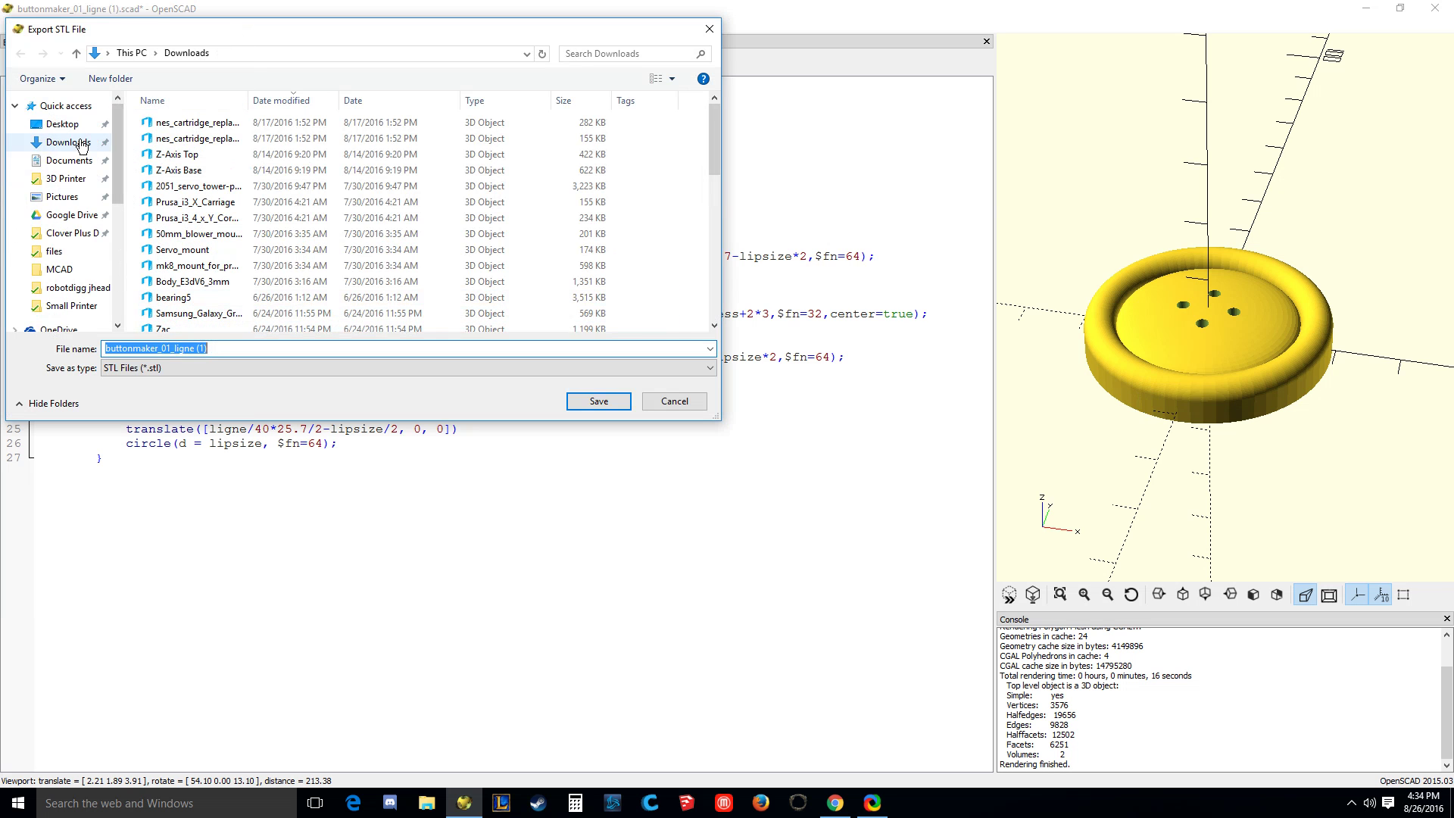
{"action": "left_click", "coordinate": [62, 124]}
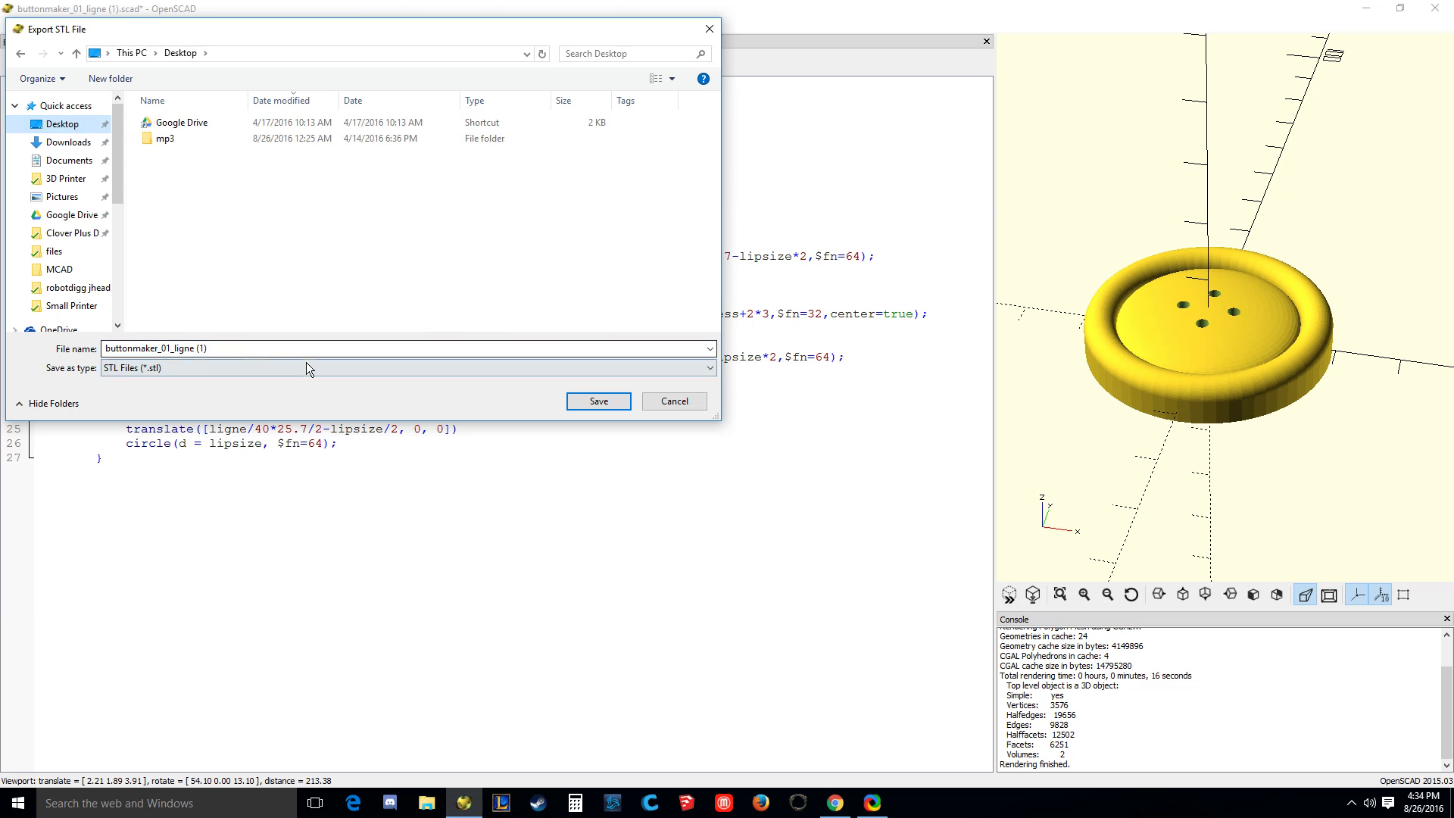
{"action": "left_click", "coordinate": [263, 346]}
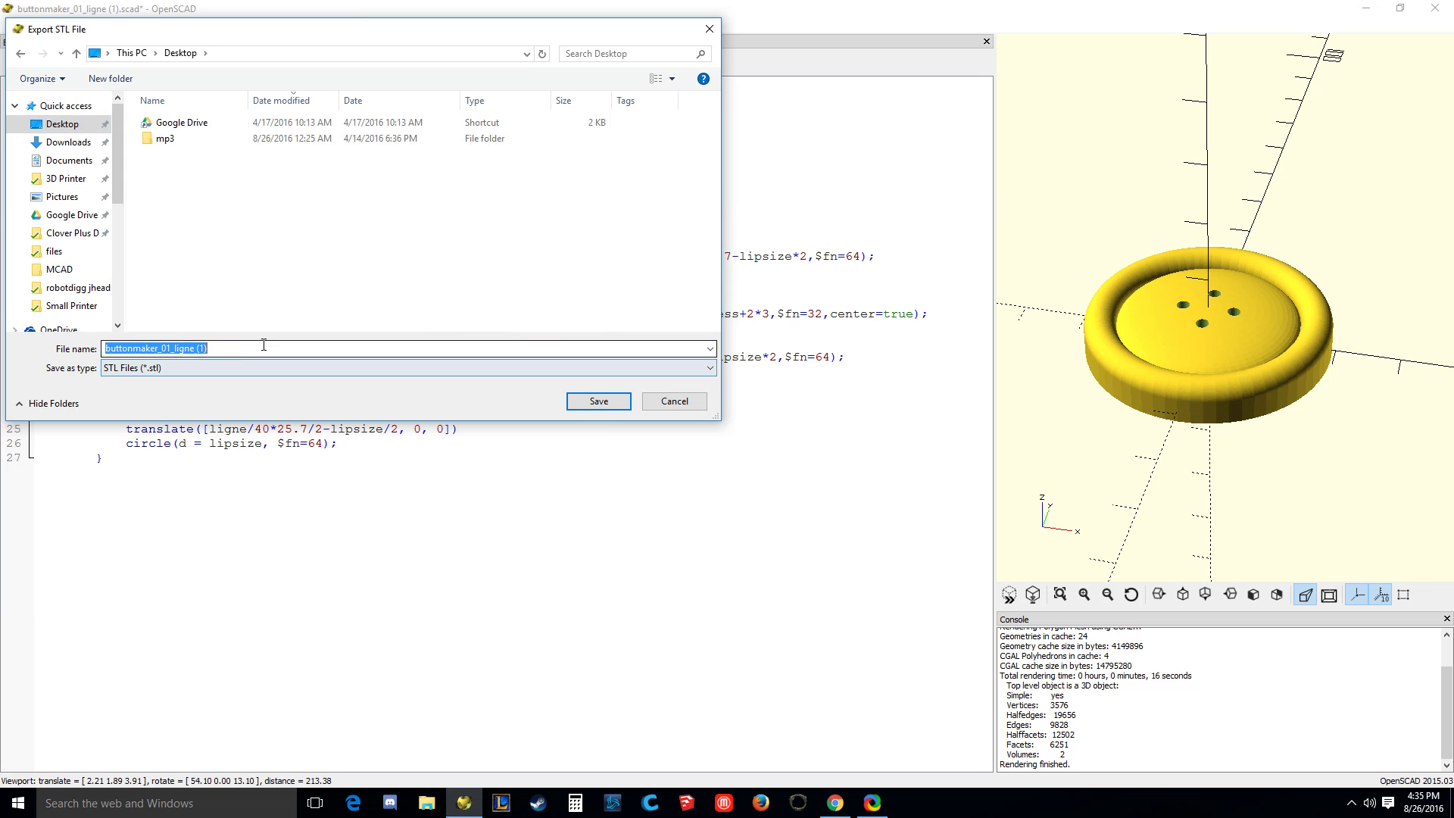
{"action": "type", "text": "b"}
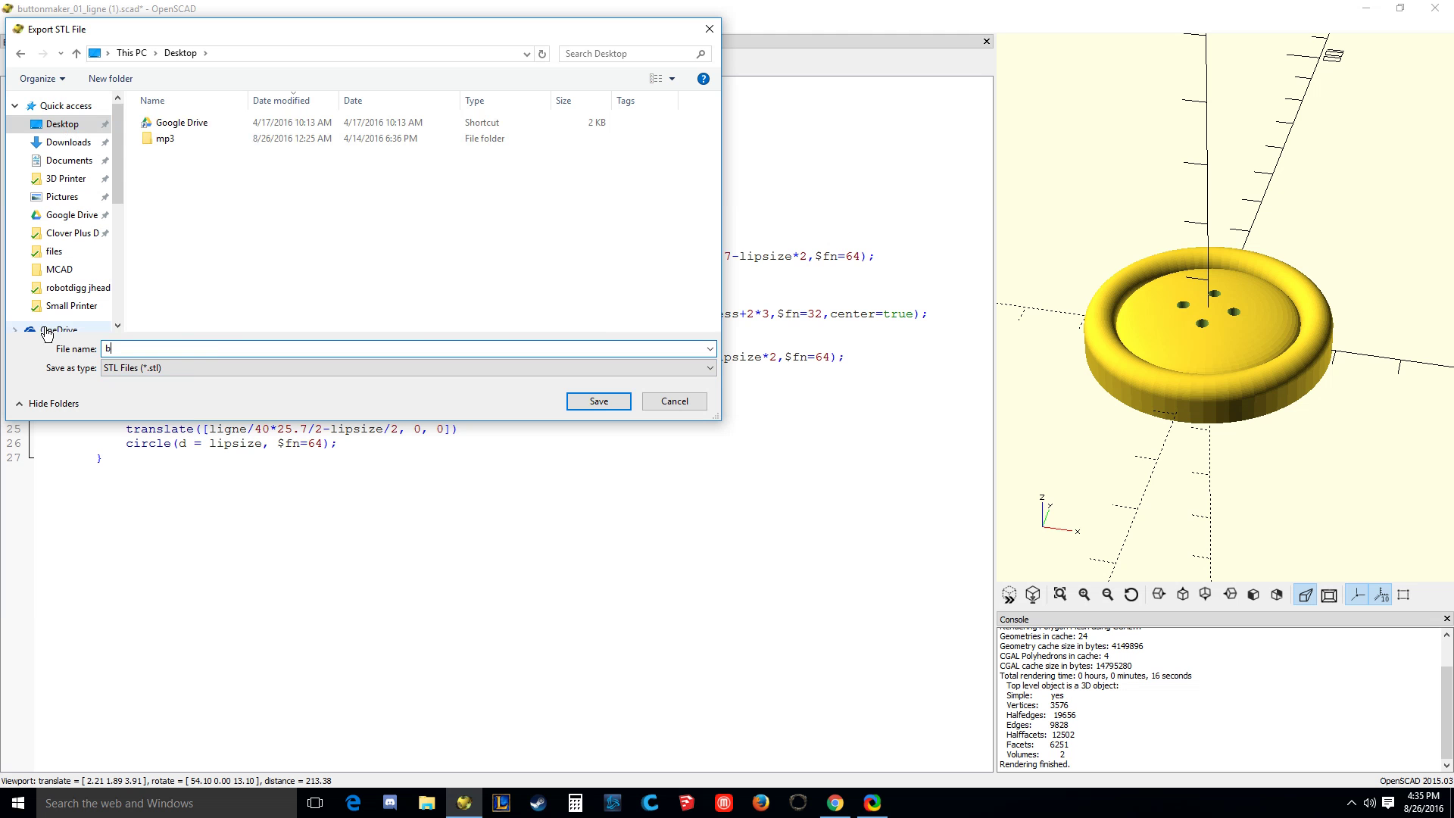
{"action": "type", "text": "ig button"}
{"action": "key", "text": "Return"}
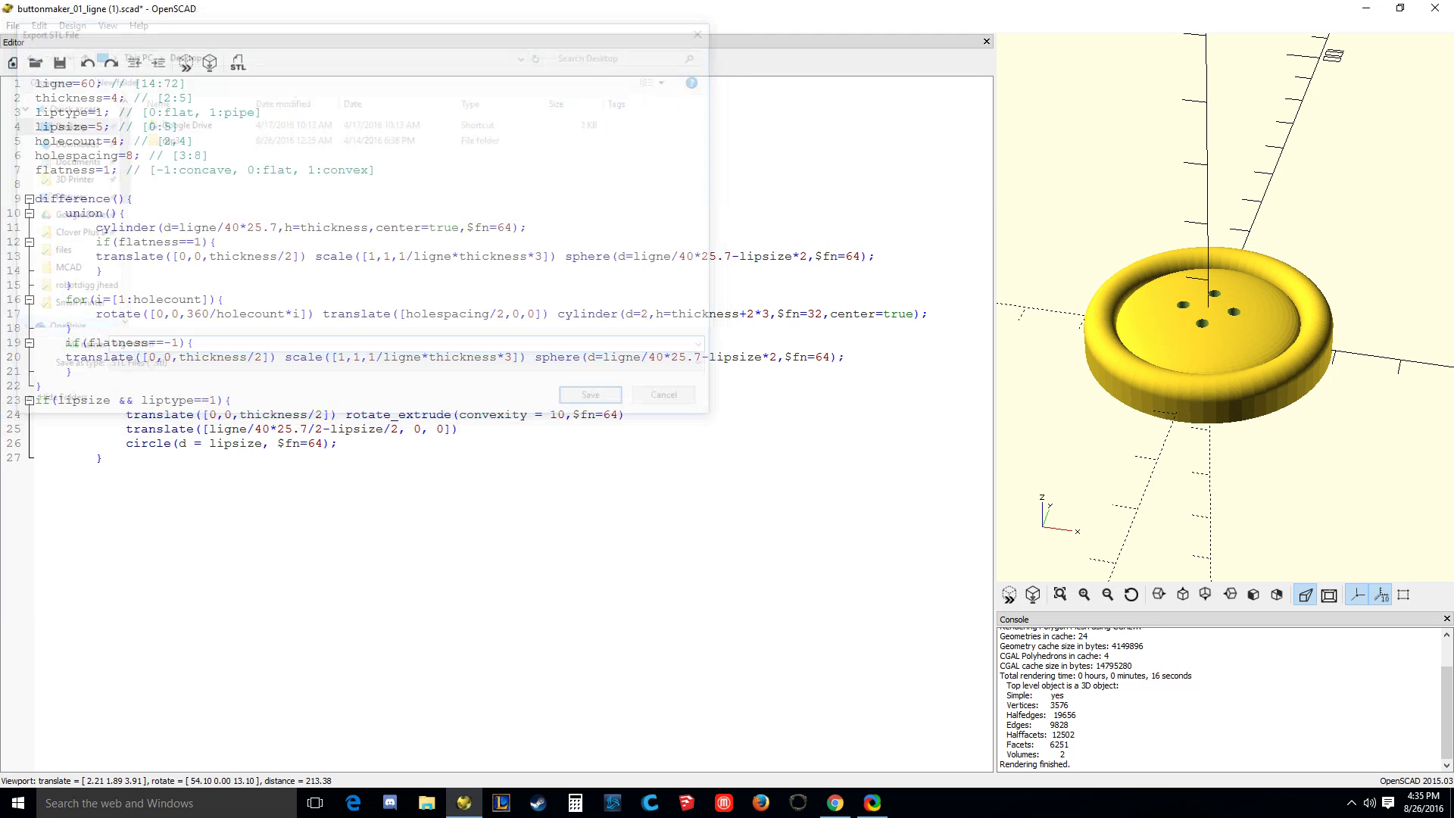
Launch Cura from the taskbar, decline the new-version download, and snap it to the right half
{"action": "key", "text": "super+d"}
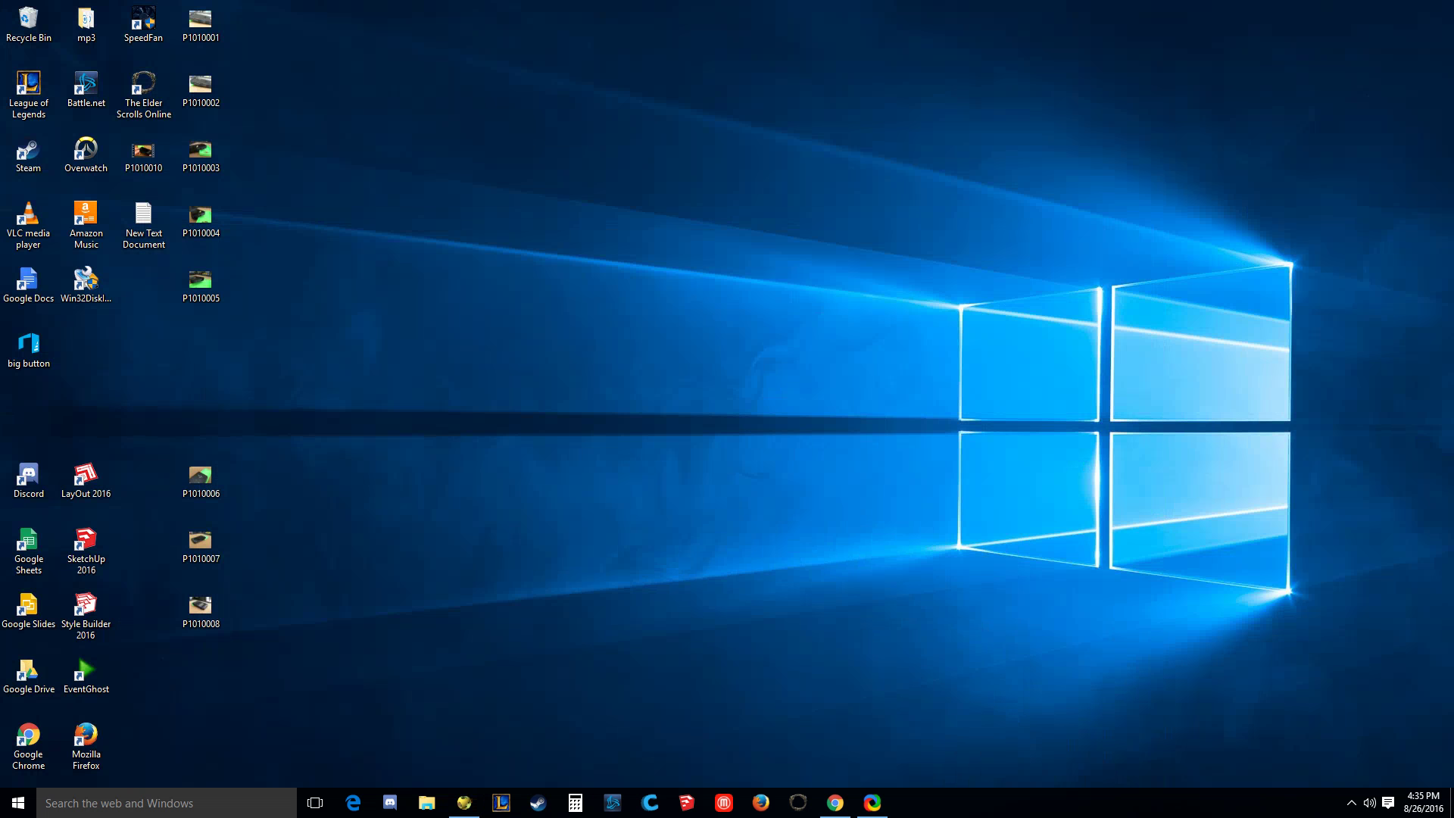
{"action": "left_click", "coordinate": [650, 802]}
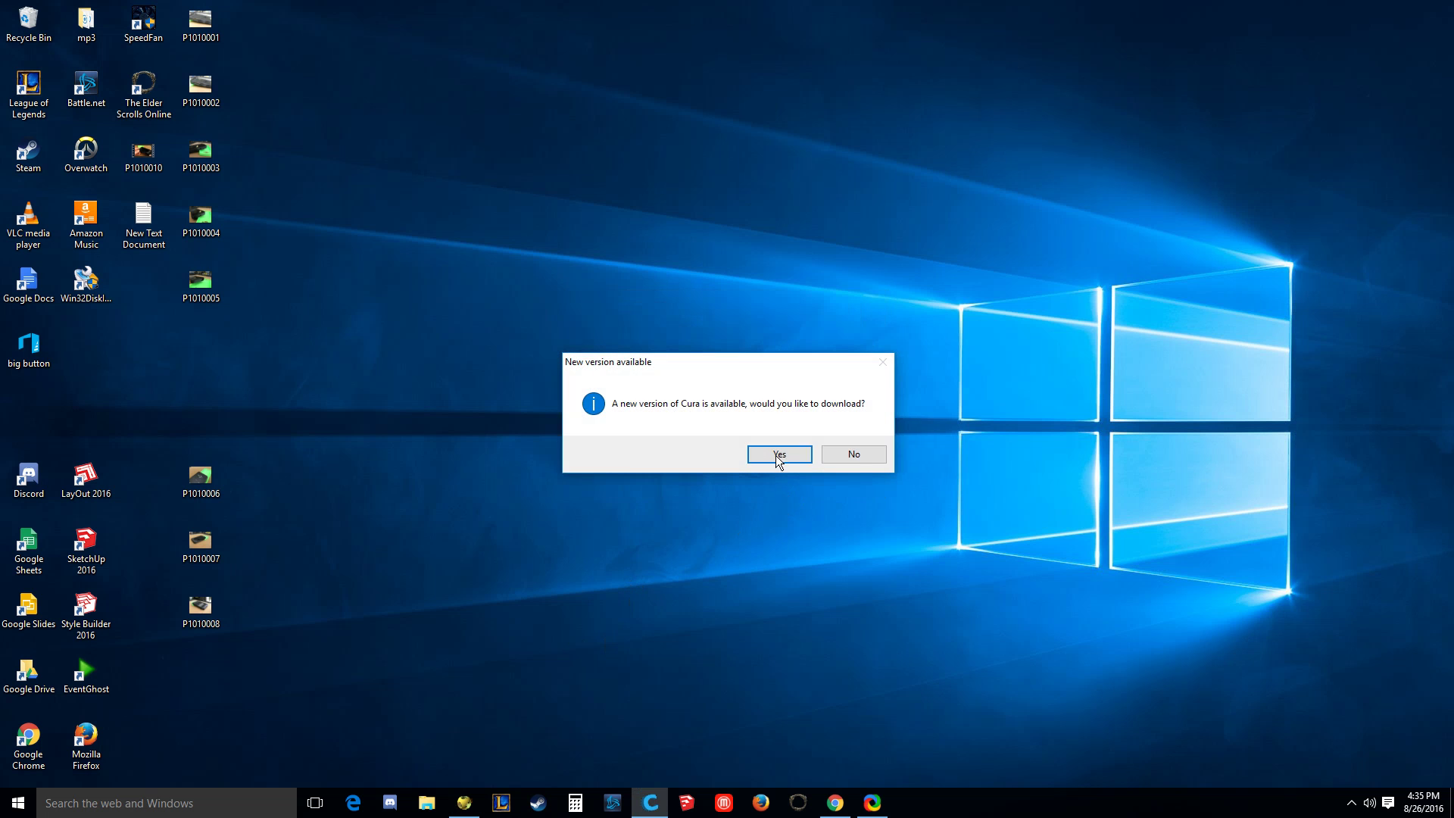
{"action": "left_click", "coordinate": [850, 453]}
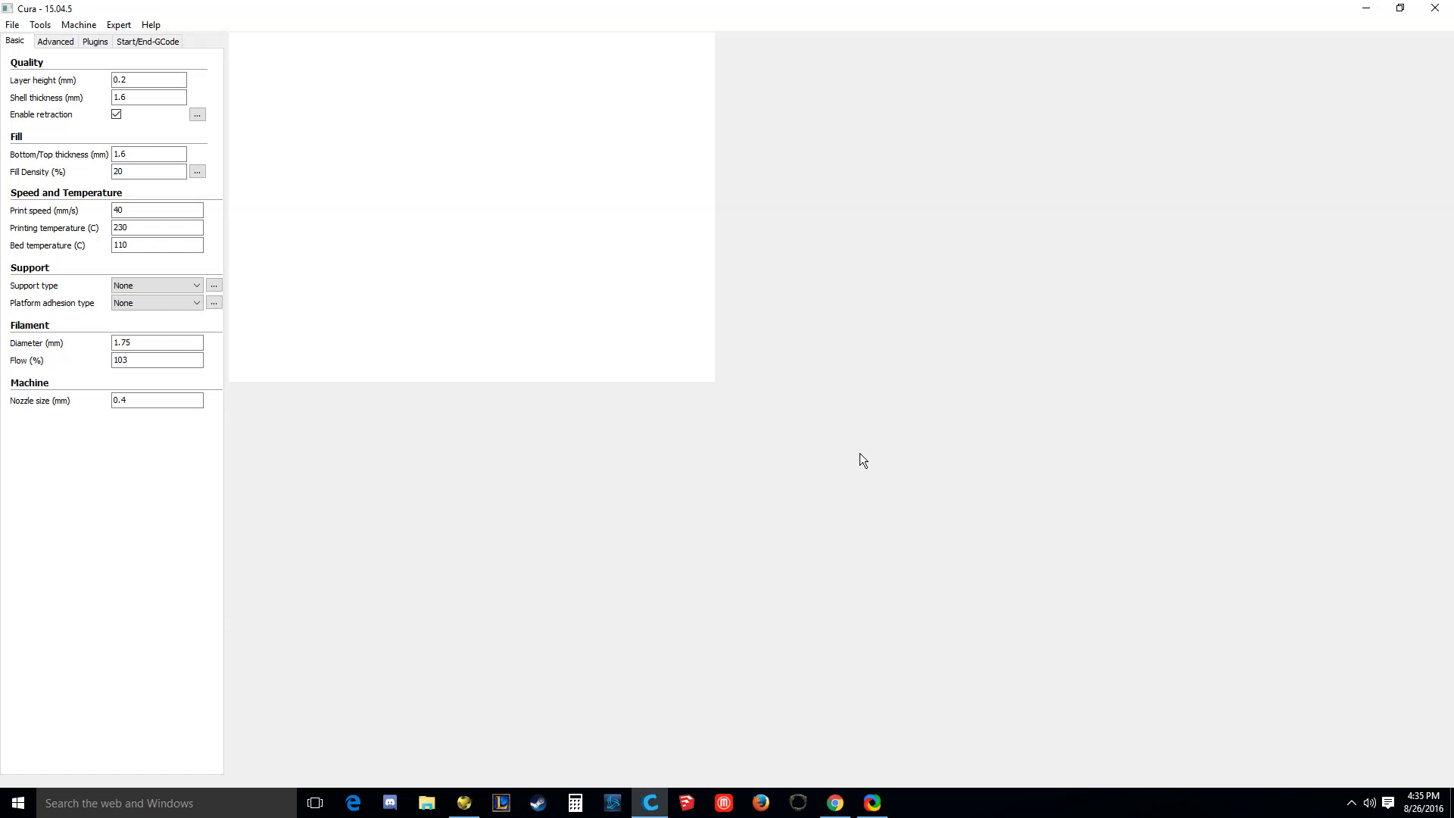
{"action": "left_click_drag", "start_coordinate": [533, 16], "coordinate": [1453, 244]}
{"action": "left_click", "coordinate": [685, 601]}
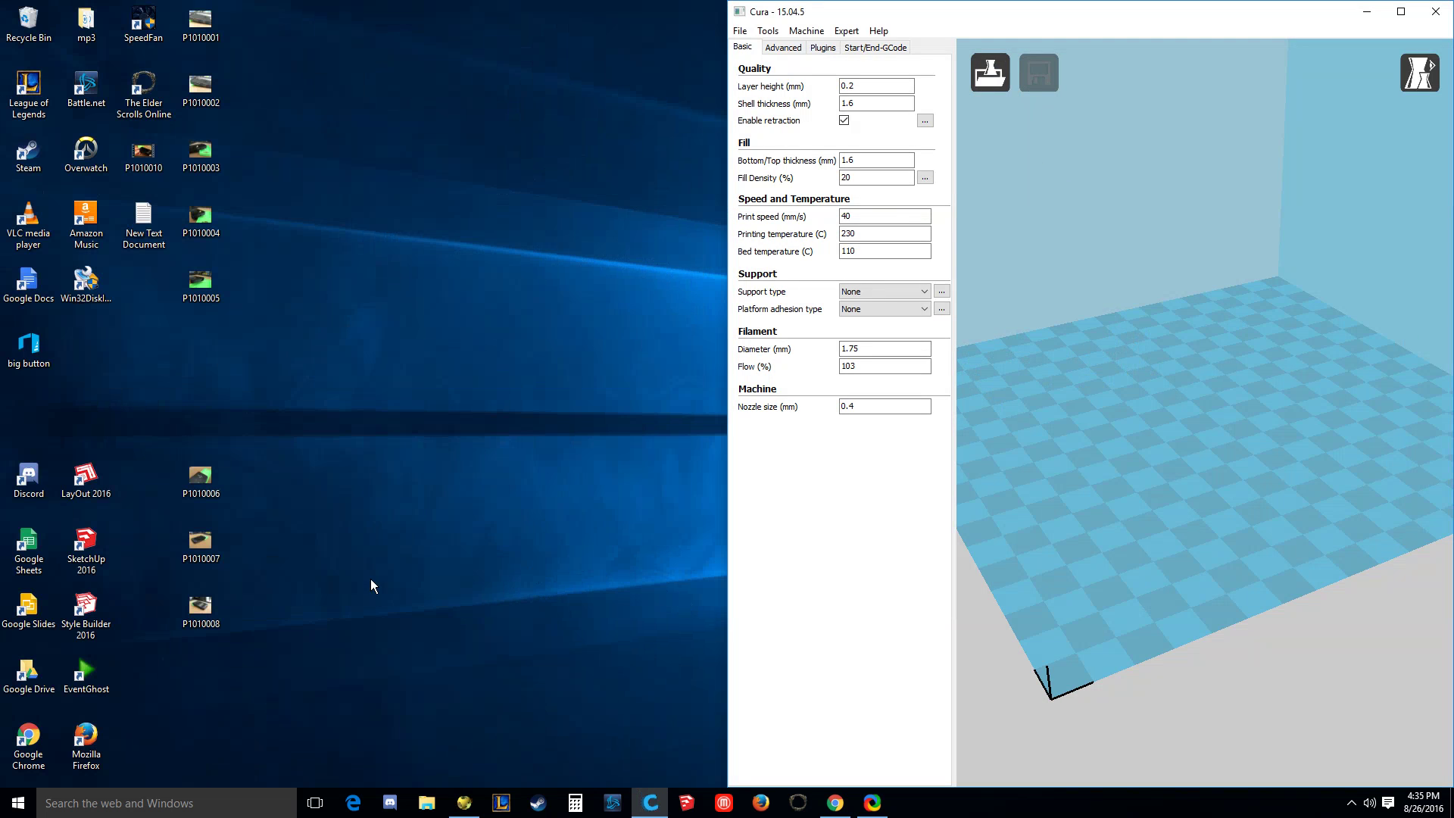
Drop the big button STL from the desktop onto Cura's print bed and orbit to inspect it
{"action": "left_click_drag", "start_coordinate": [30, 350], "coordinate": [1132, 465]}
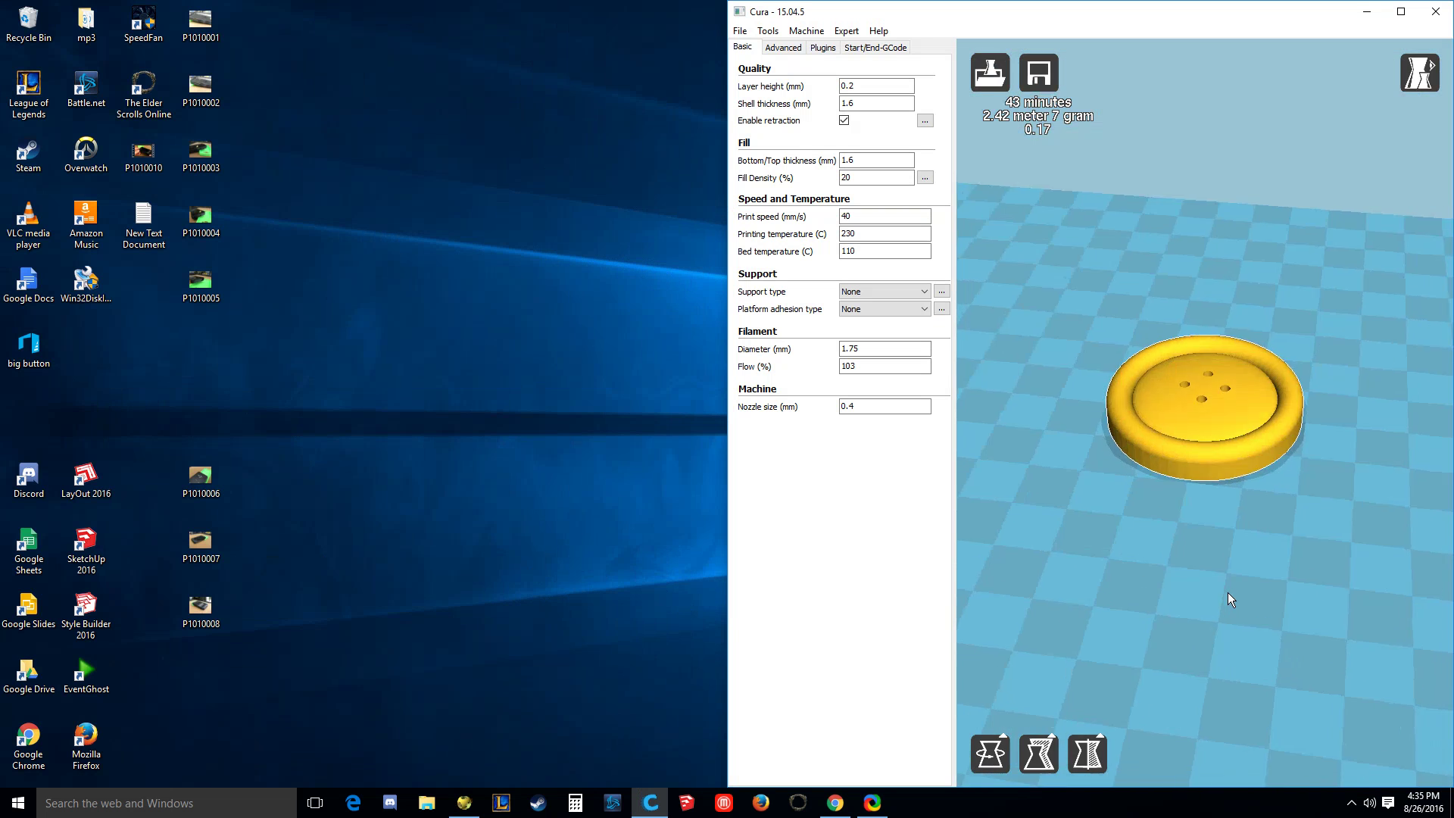
{"action": "mouse_move", "coordinate": [1228, 583]}
{"action": "right_mouse_down"}
{"action": "mouse_move", "coordinate": [1200, 571]}
{"action": "mouse_move", "coordinate": [1241, 596]}
{"action": "right_mouse_up"}
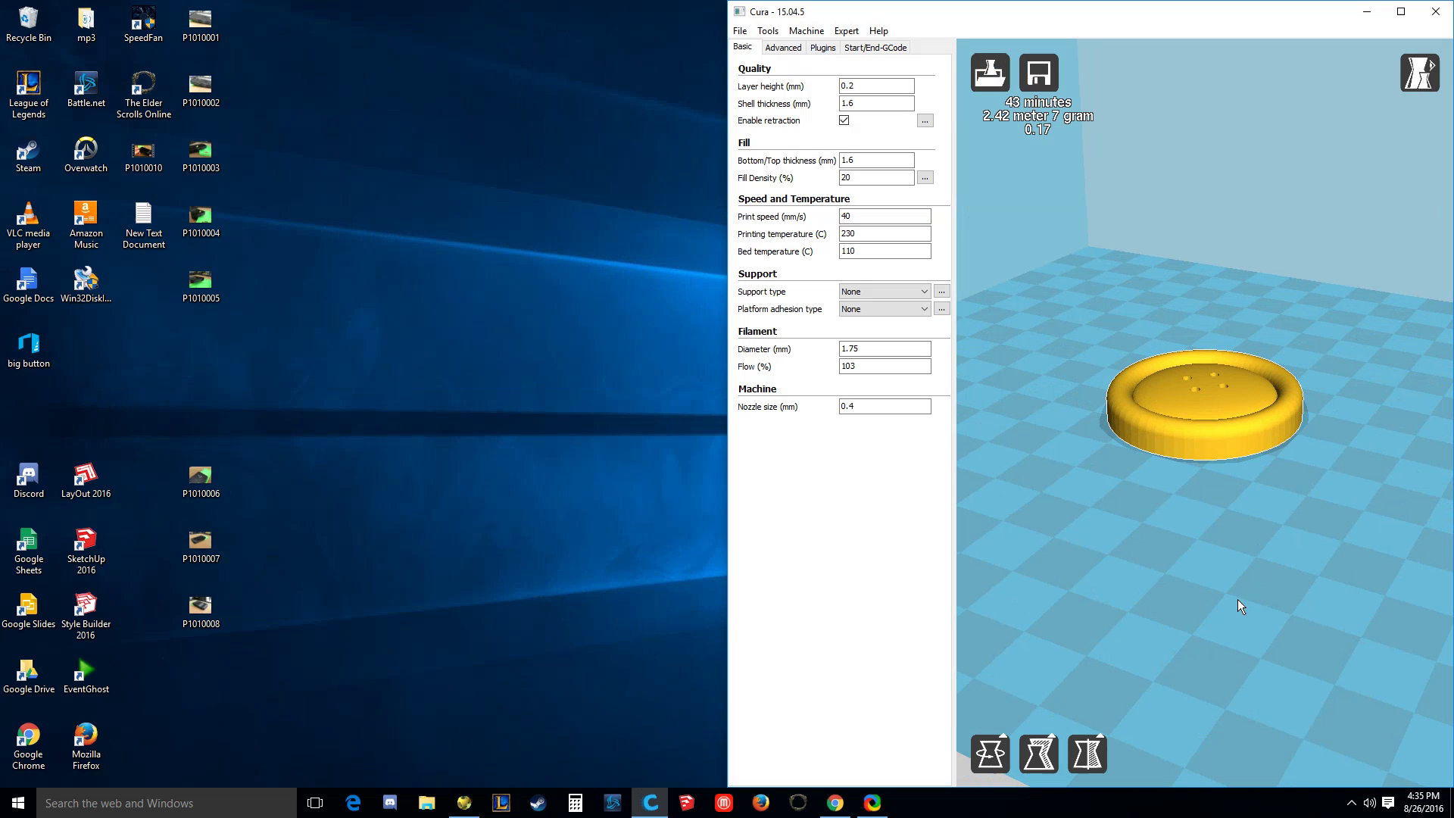